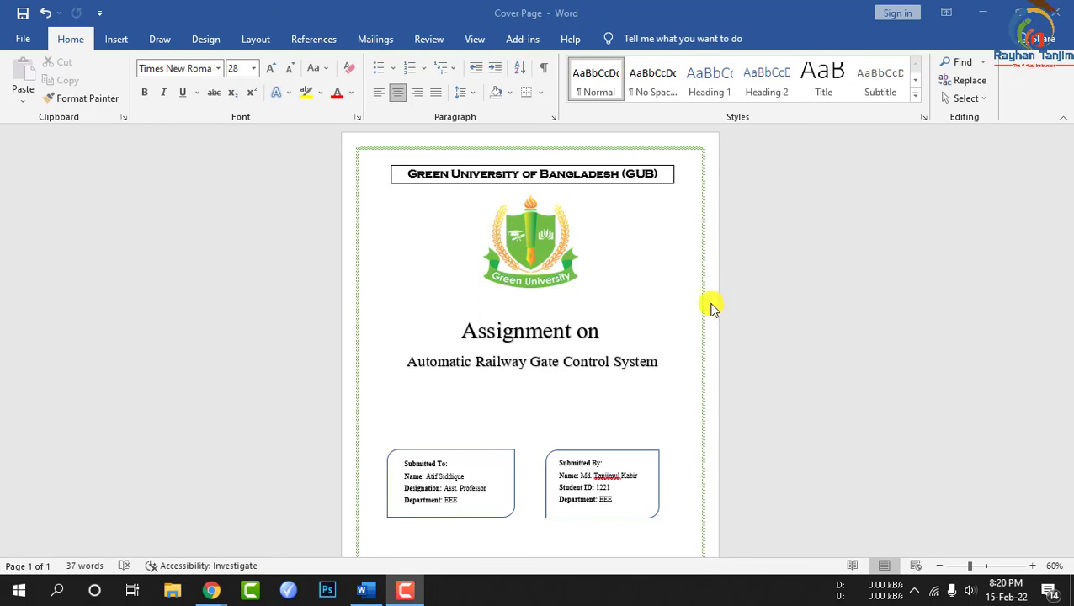
# Create a new Microsoft Word document on the desktop and open it with its default name
pyautogui.click(211, 591)
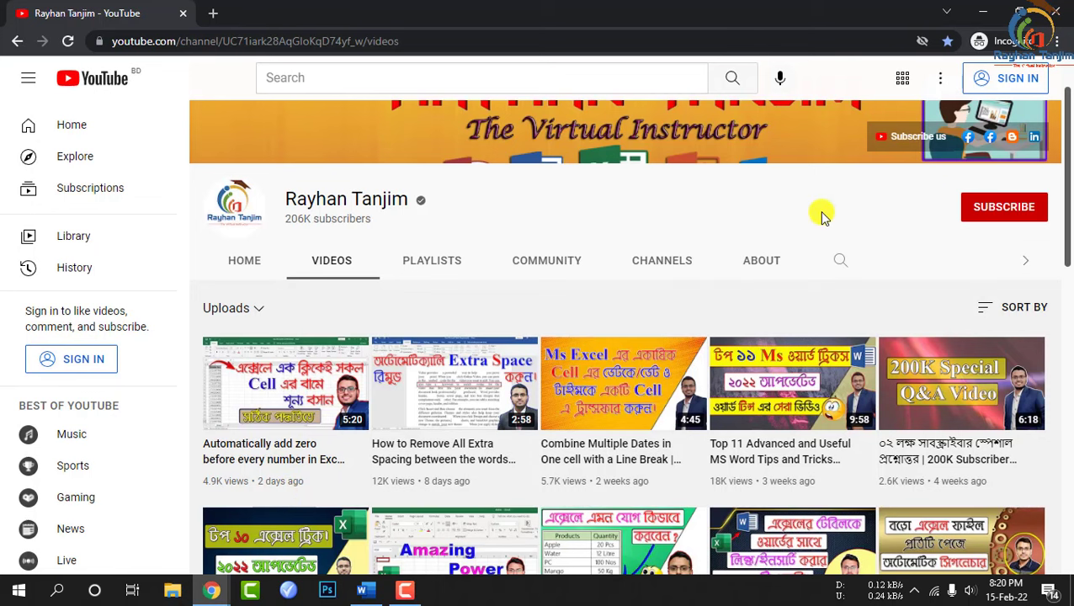
pyautogui.scroll(-1, 834, 206)
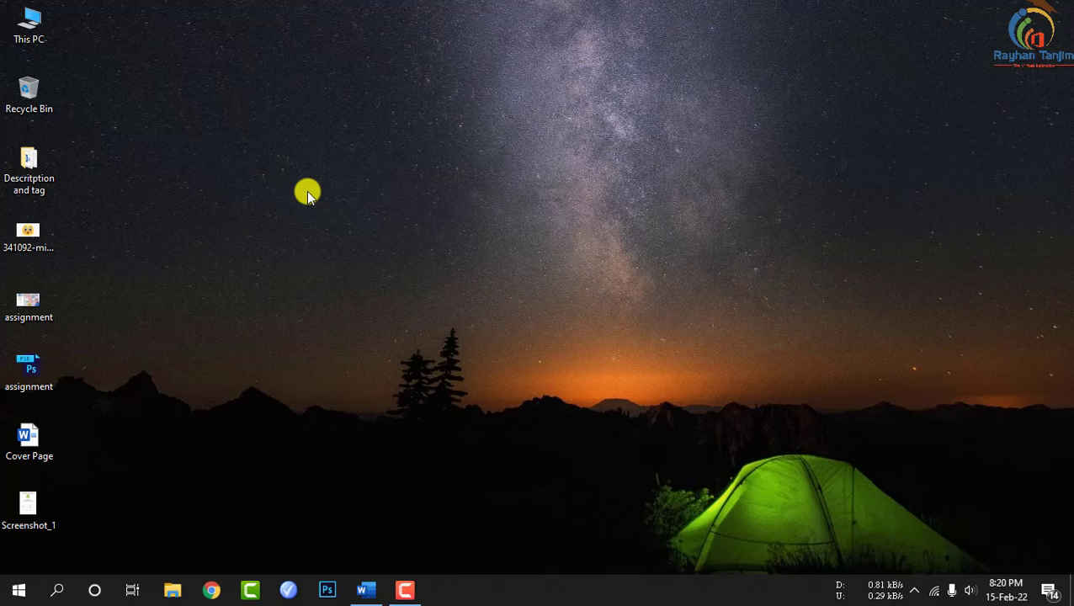
pyautogui.rightClick(307, 190)
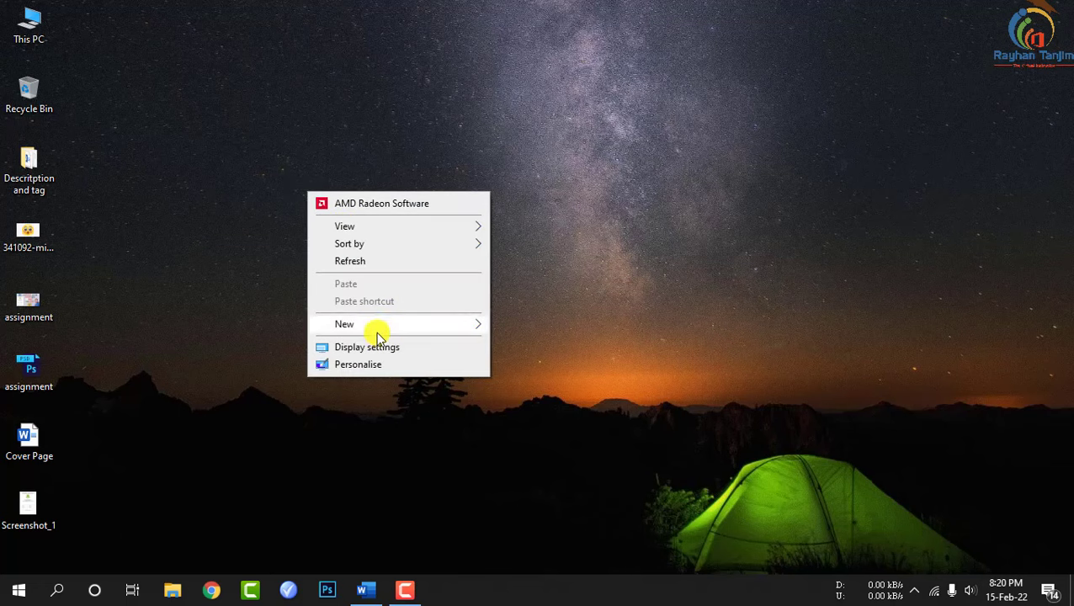
pyautogui.moveTo(384, 329)
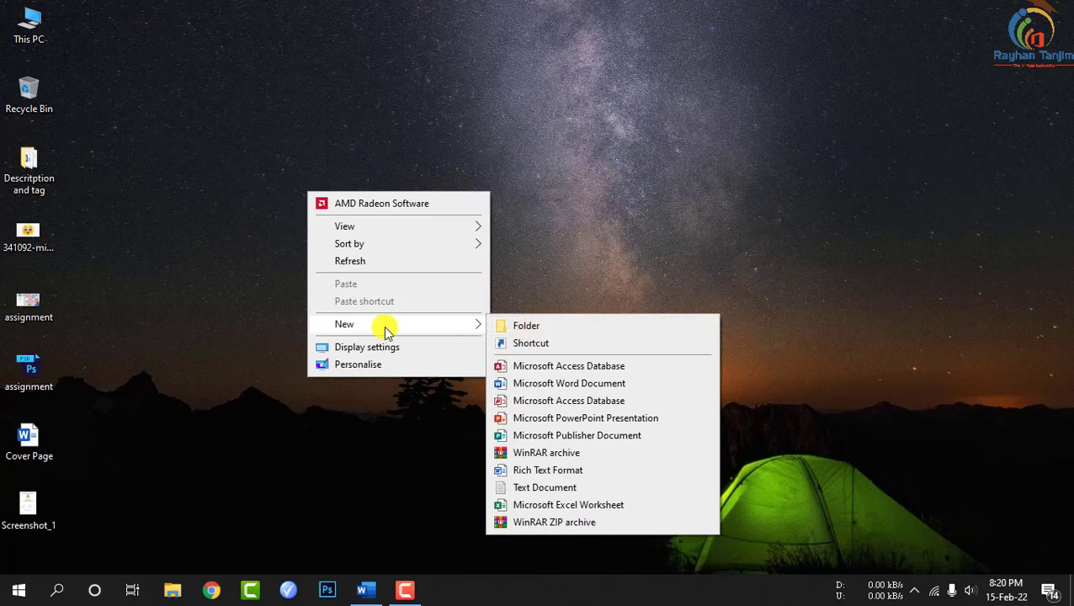
pyautogui.click(594, 384)
pyautogui.press('Return')
pyautogui.press('Return')
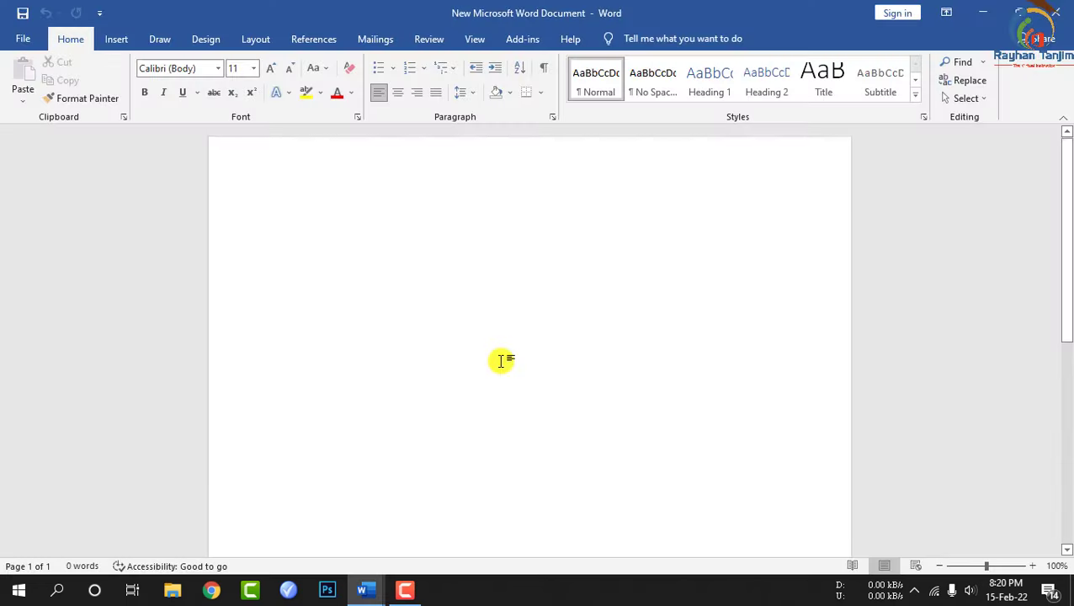
# Give the page Normal margins, Portrait orientation and A4 paper size
pyautogui.click(468, 42)
pyautogui.click(257, 39)
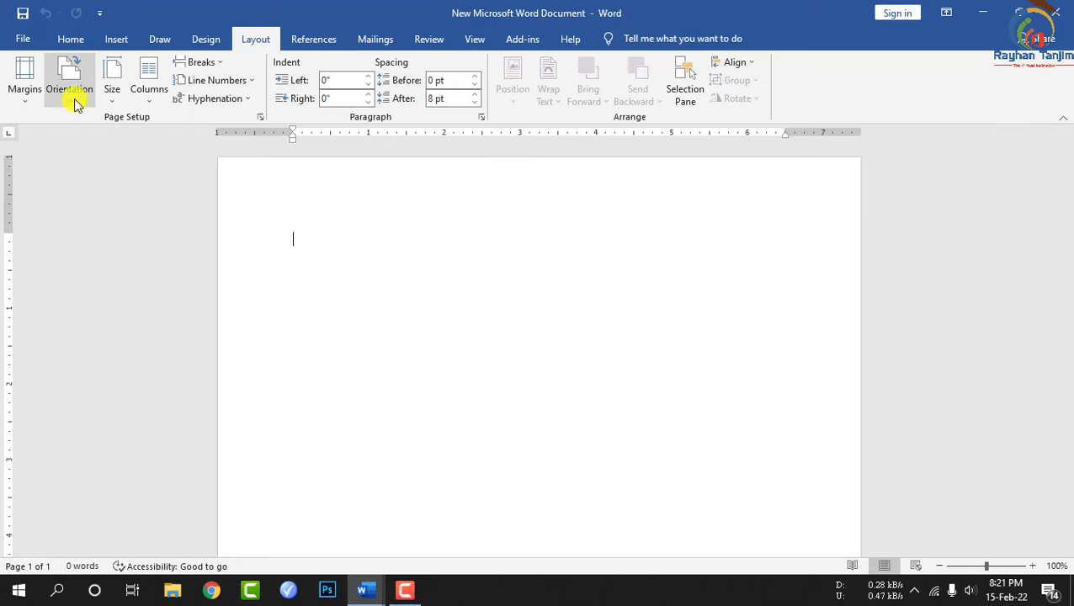
pyautogui.click(25, 93)
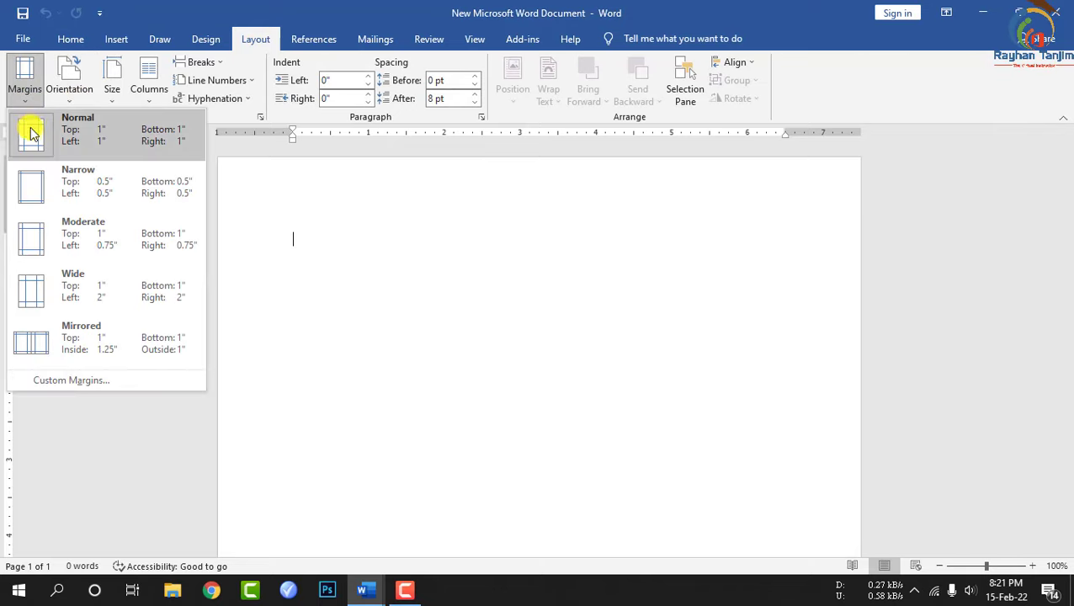
pyautogui.click(27, 135)
pyautogui.click(71, 102)
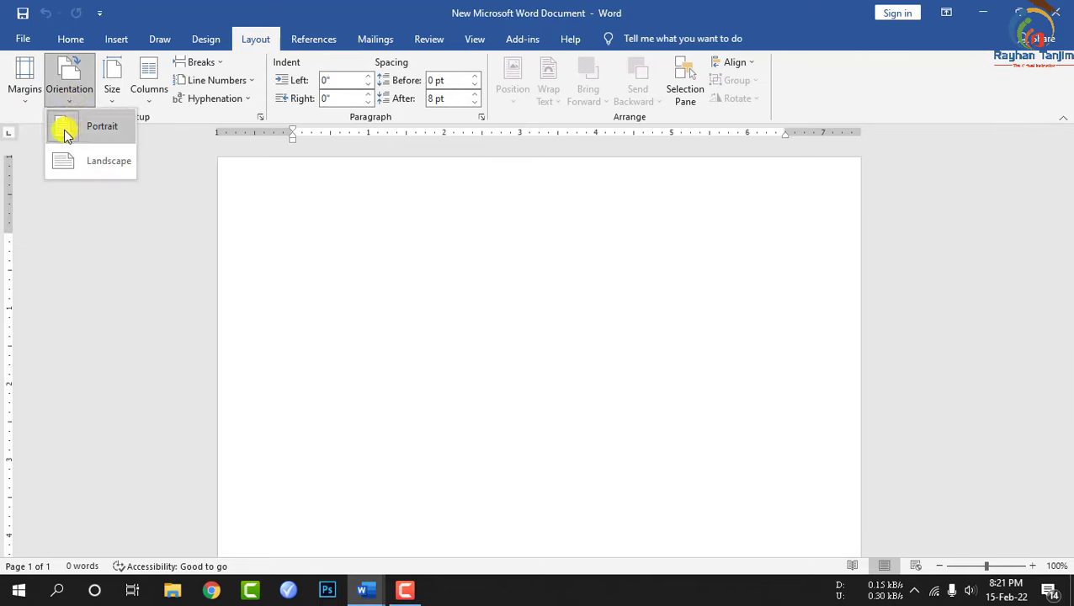
pyautogui.click(66, 125)
pyautogui.click(112, 93)
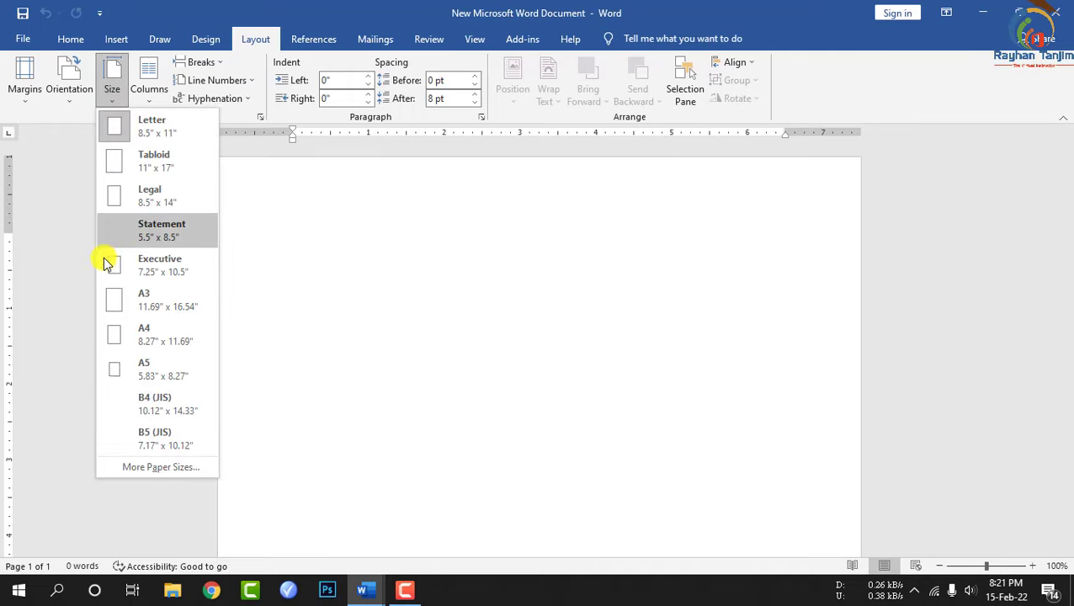
pyautogui.click(108, 340)
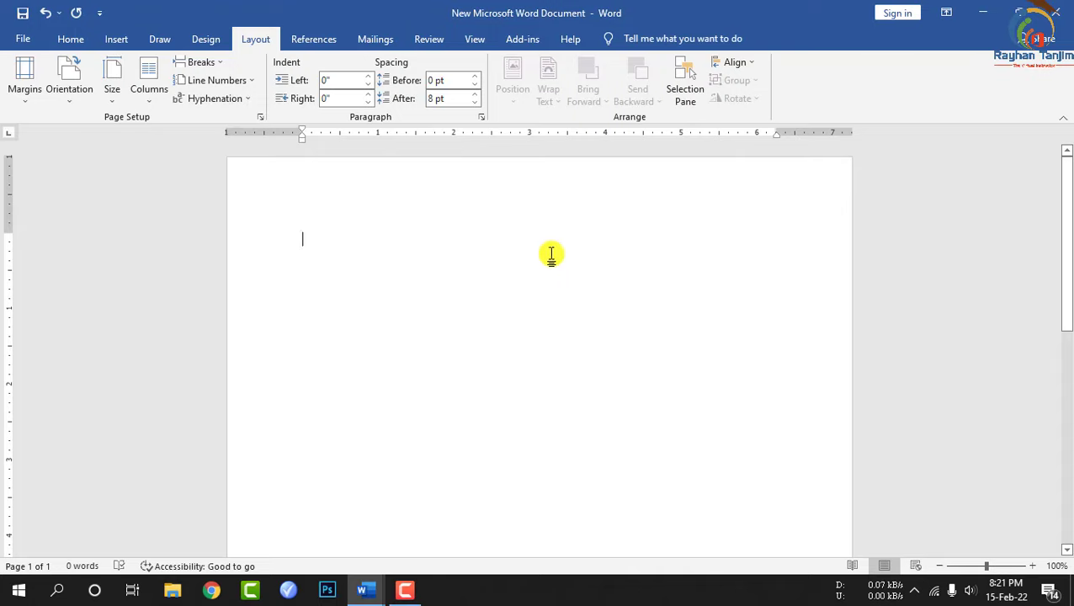
# Type the heading 'Green University of Bangladesh (GUB)' and centre it
pyautogui.write('G')
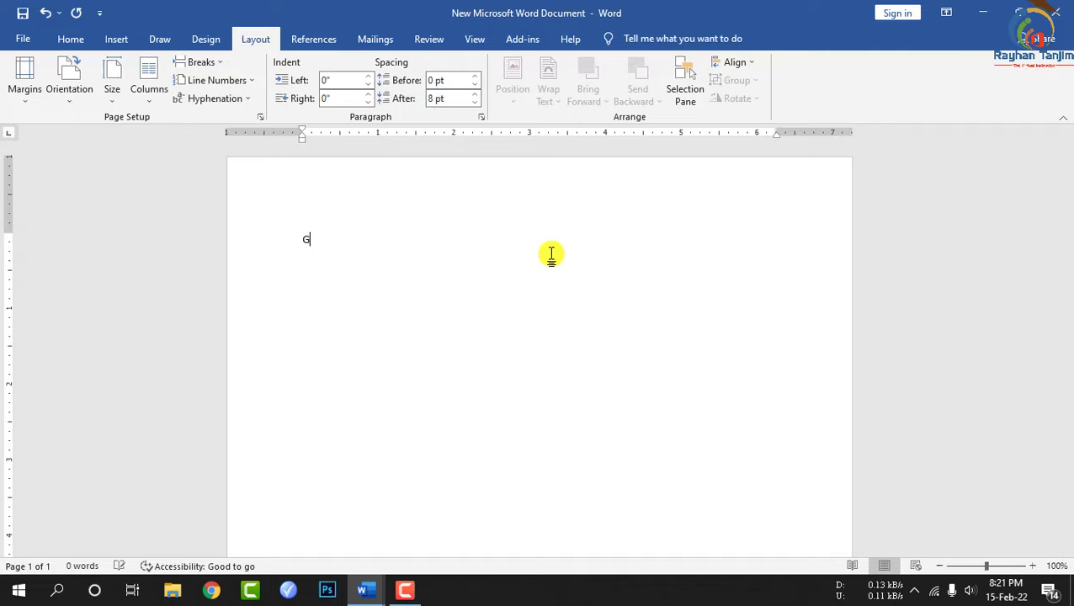
pyautogui.write('reen Unuvers')
pyautogui.write('ity of Bangla')
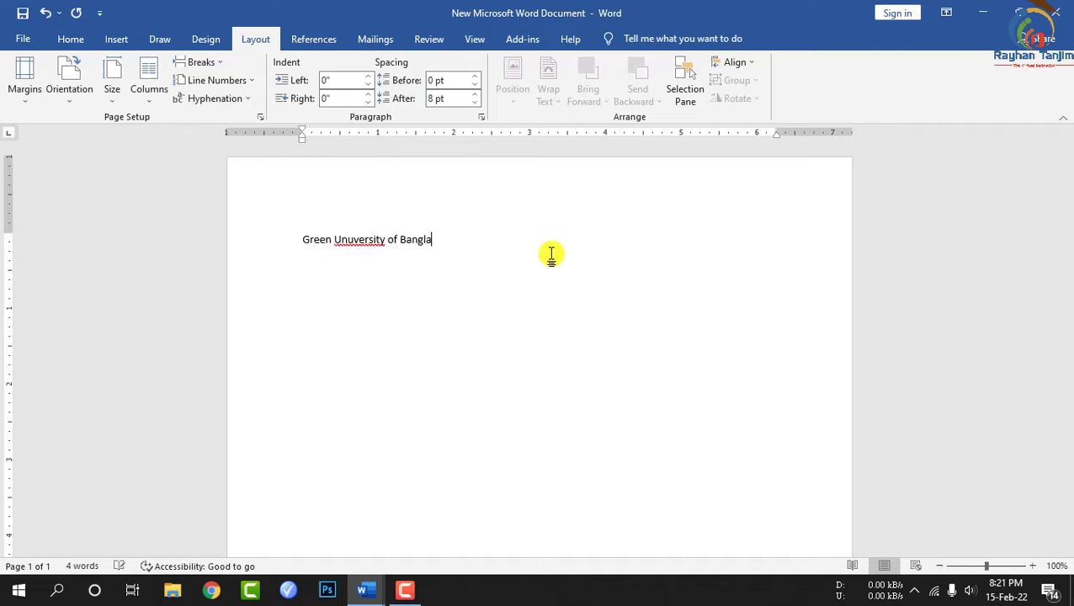
pyautogui.write('h (GUB')
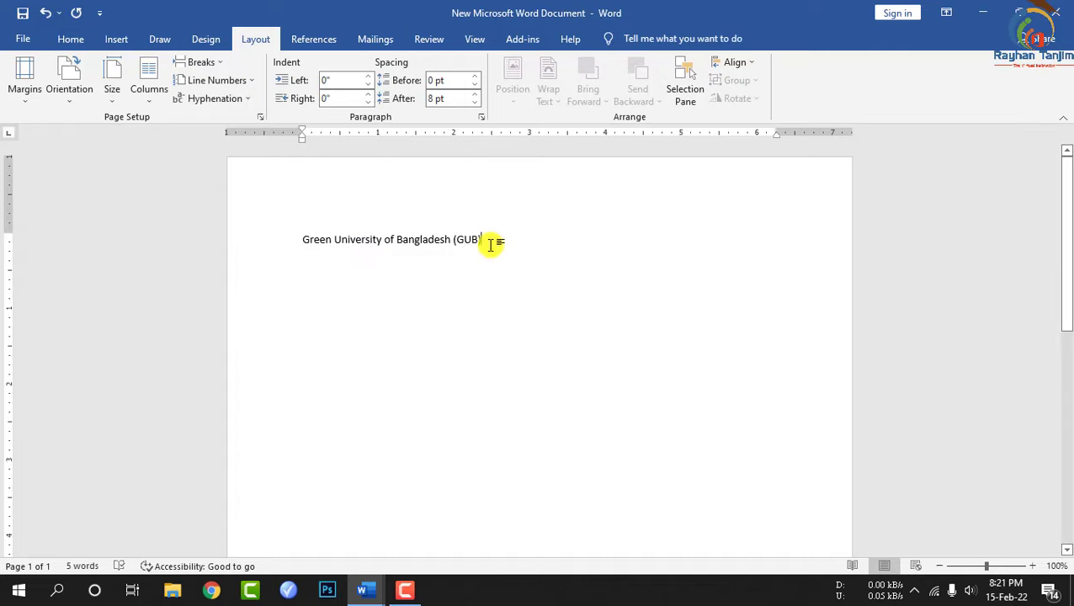
pyautogui.moveTo(490, 241); pyautogui.dragTo(305, 242)
pyautogui.click(74, 38)
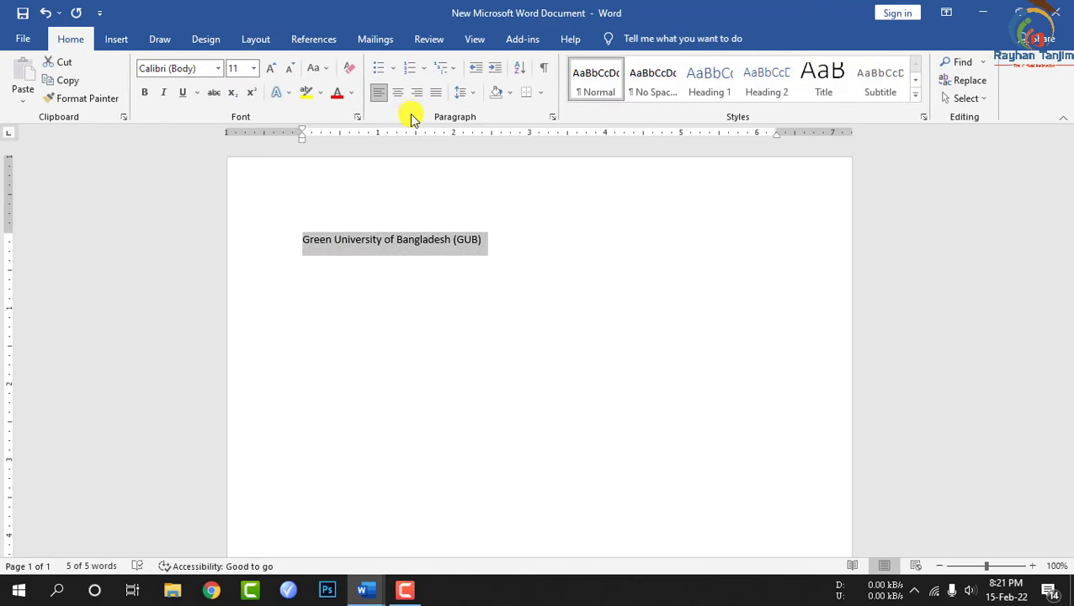
pyautogui.click(397, 93)
# Change the heading's font to Bookman Old Style
pyautogui.click(206, 68)
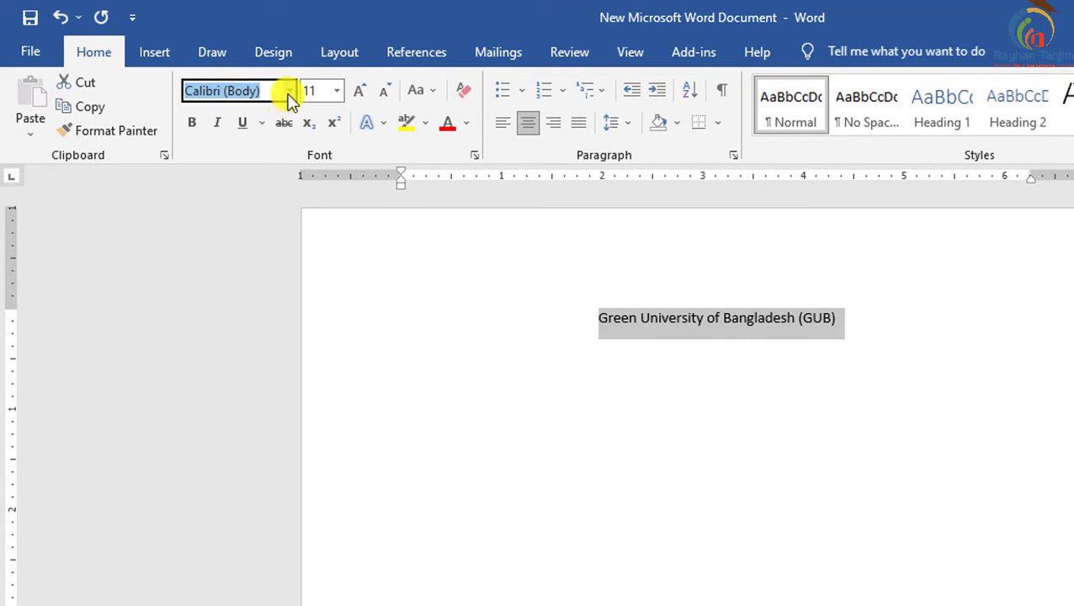
pyautogui.click(286, 93)
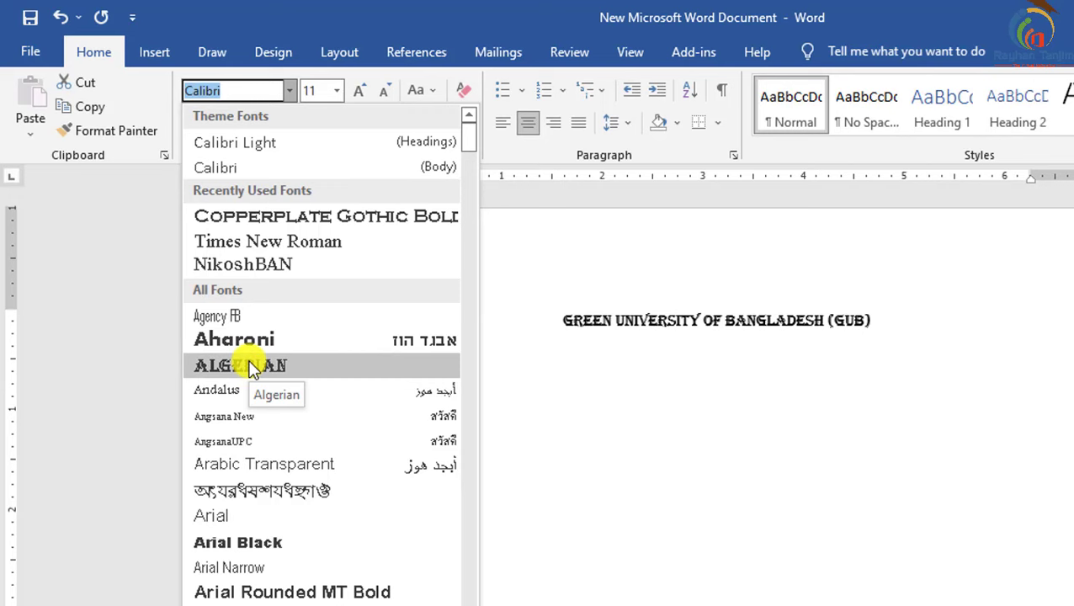
pyautogui.scroll(-2, 244, 454)
pyautogui.scroll(-1, 240, 480)
pyautogui.scroll(-1, 253, 522)
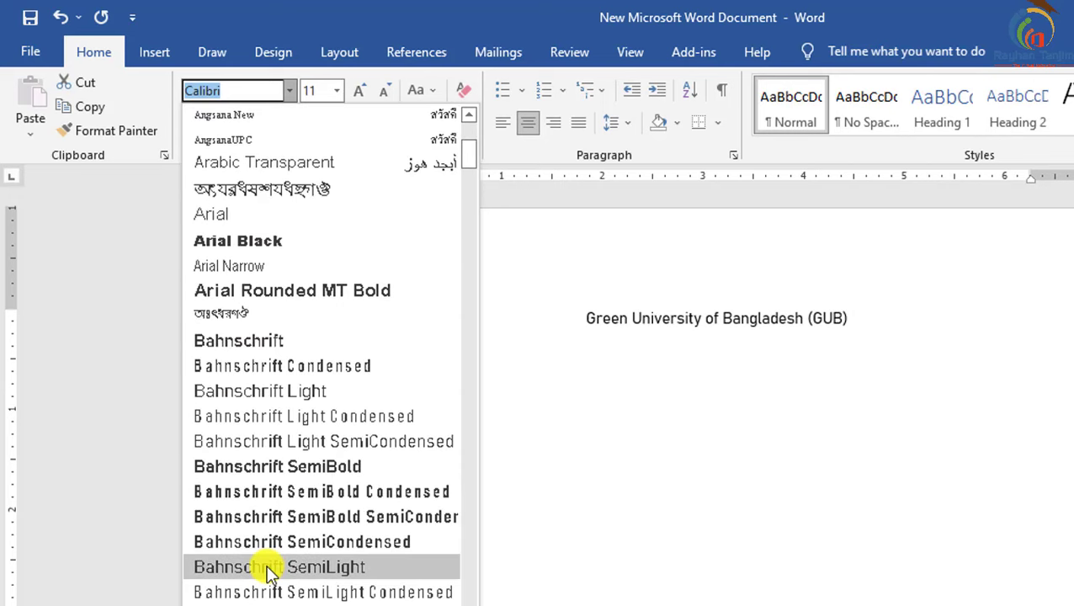
pyautogui.scroll(-2, 265, 571)
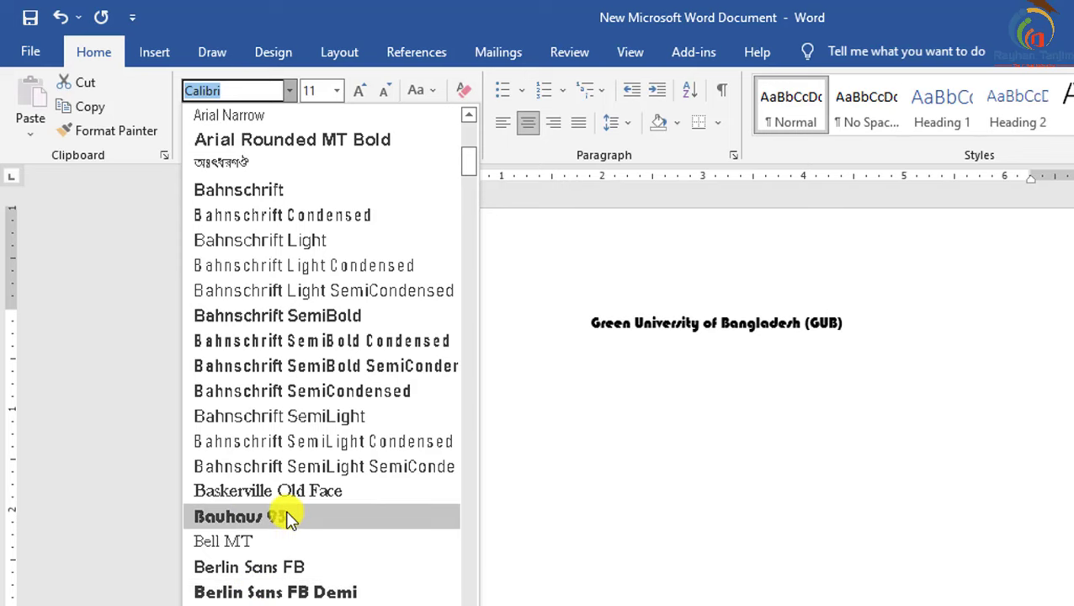
pyautogui.scroll(-2, 293, 497)
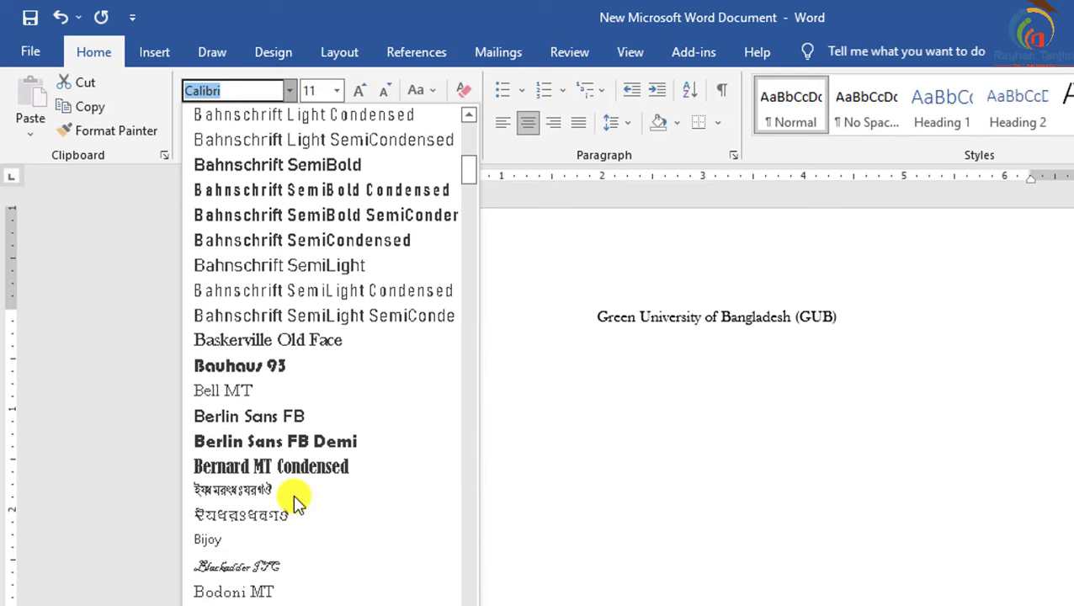
pyautogui.scroll(-1, 269, 497)
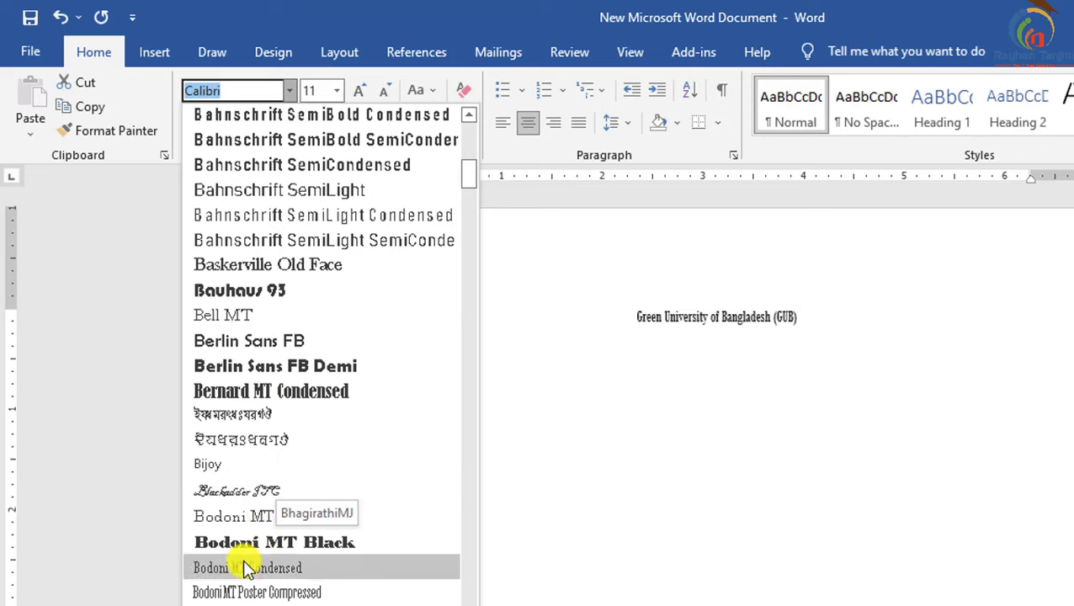
pyautogui.scroll(-2, 247, 565)
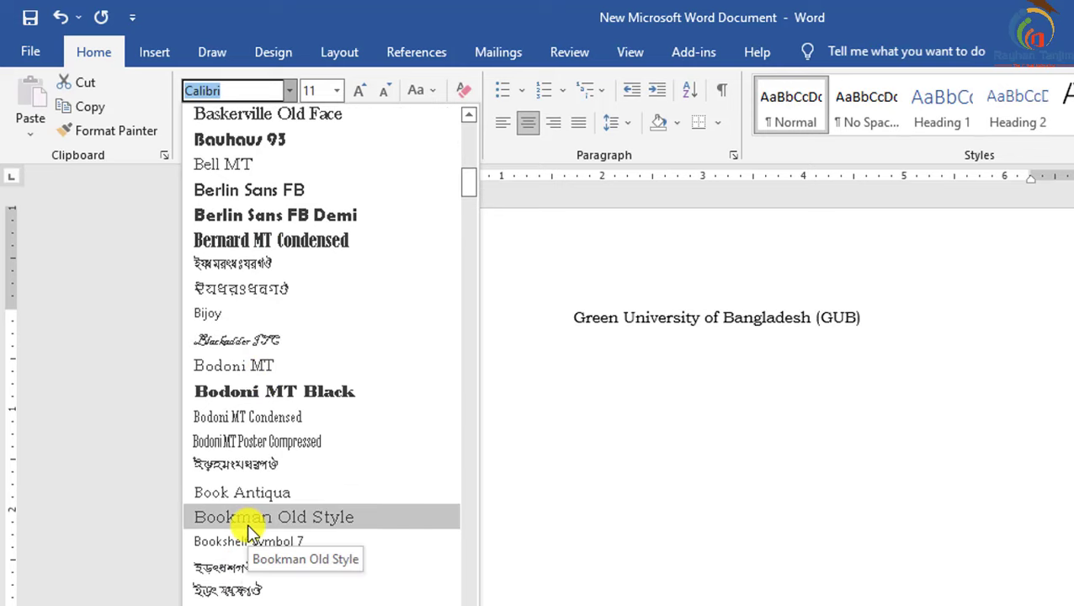
pyautogui.click(249, 526)
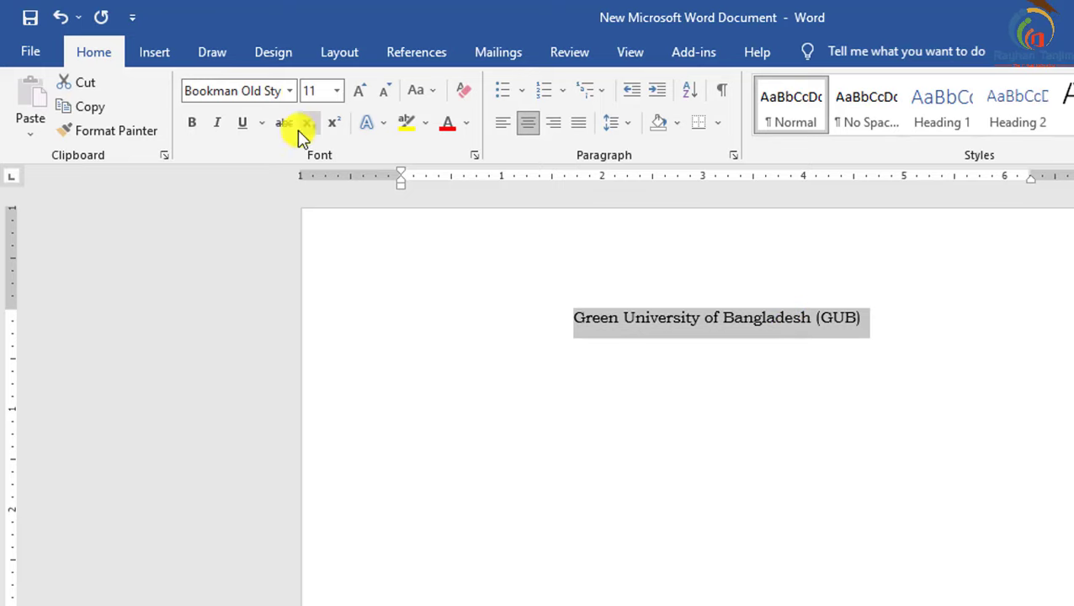
# Add a glow text effect and grow the heading's font to size 18
pyautogui.click(370, 123)
pyautogui.click(384, 172)
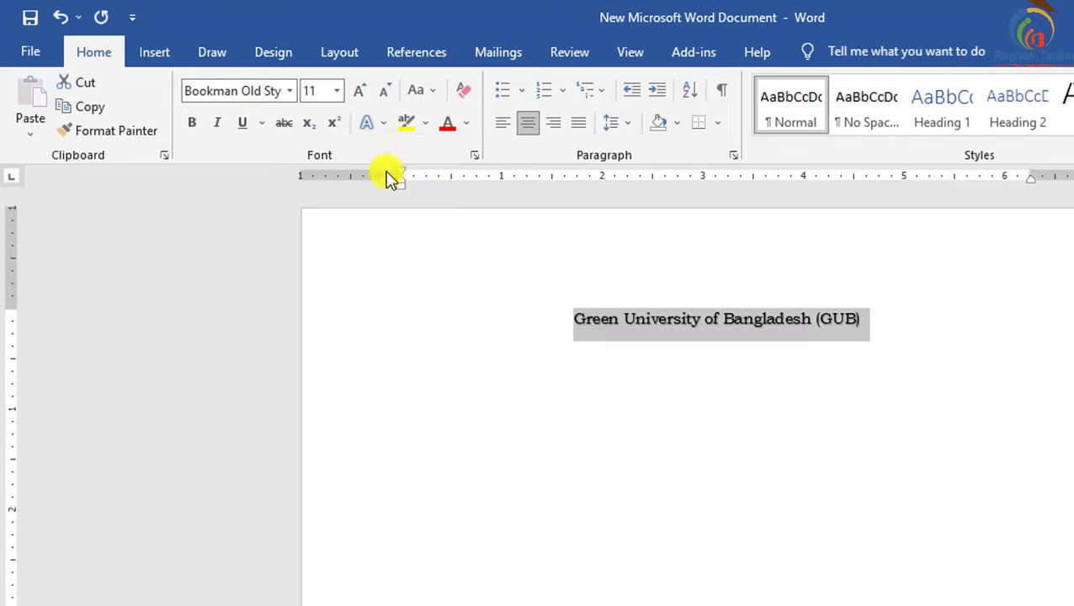
pyautogui.click(364, 98)
pyautogui.click(364, 99)
pyautogui.click(365, 99)
pyautogui.click(364, 97)
pyautogui.click(712, 326)
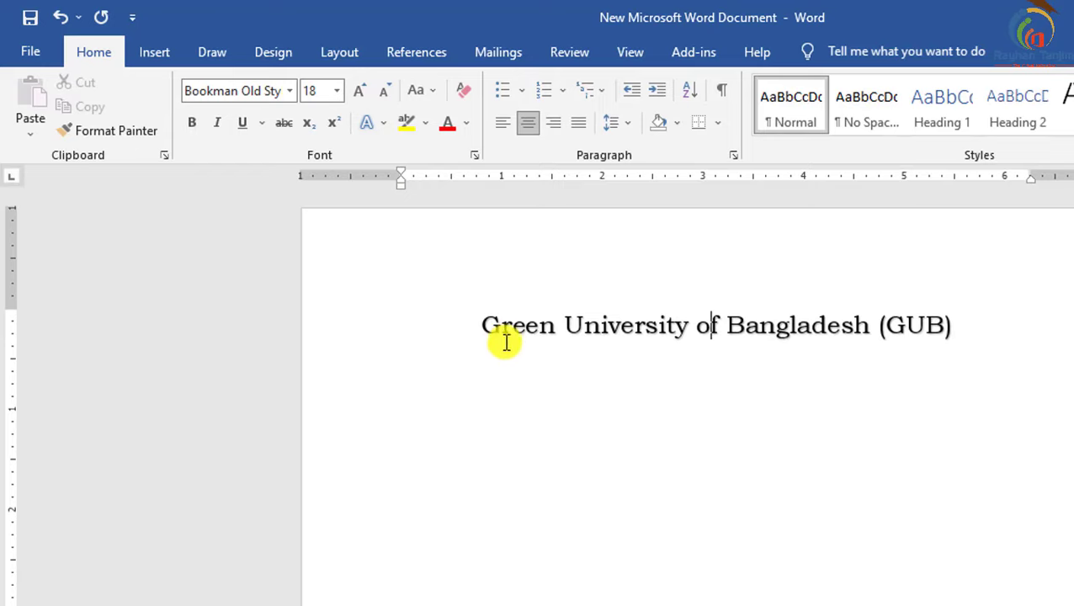
# Draw a wide rectangle above the heading with no fill and an orange outline
pyautogui.click(480, 328)
pyautogui.press('Return')
pyautogui.press('Return')
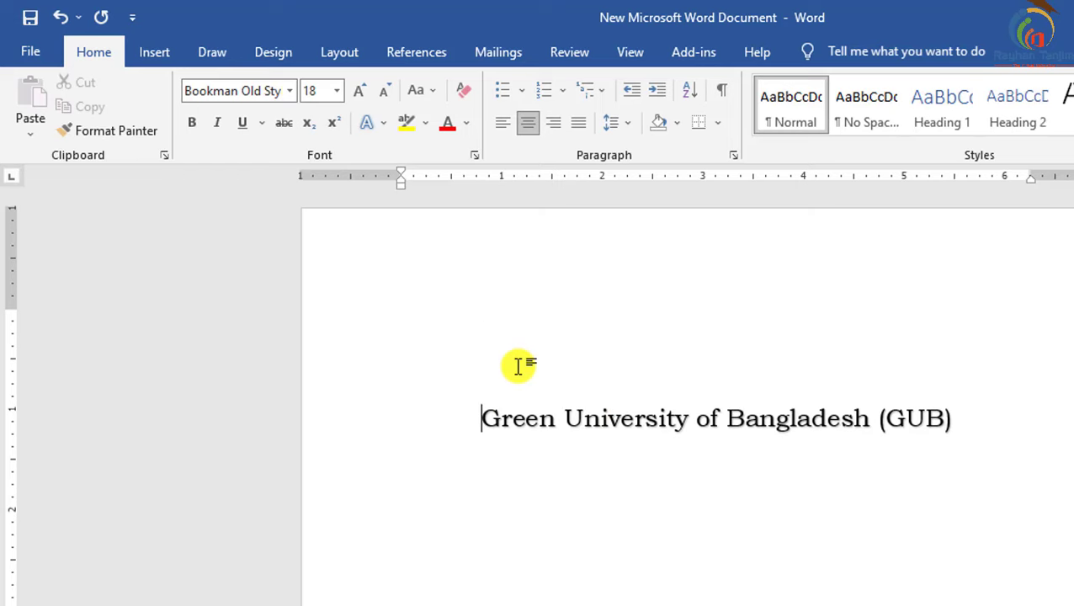
pyautogui.click(156, 54)
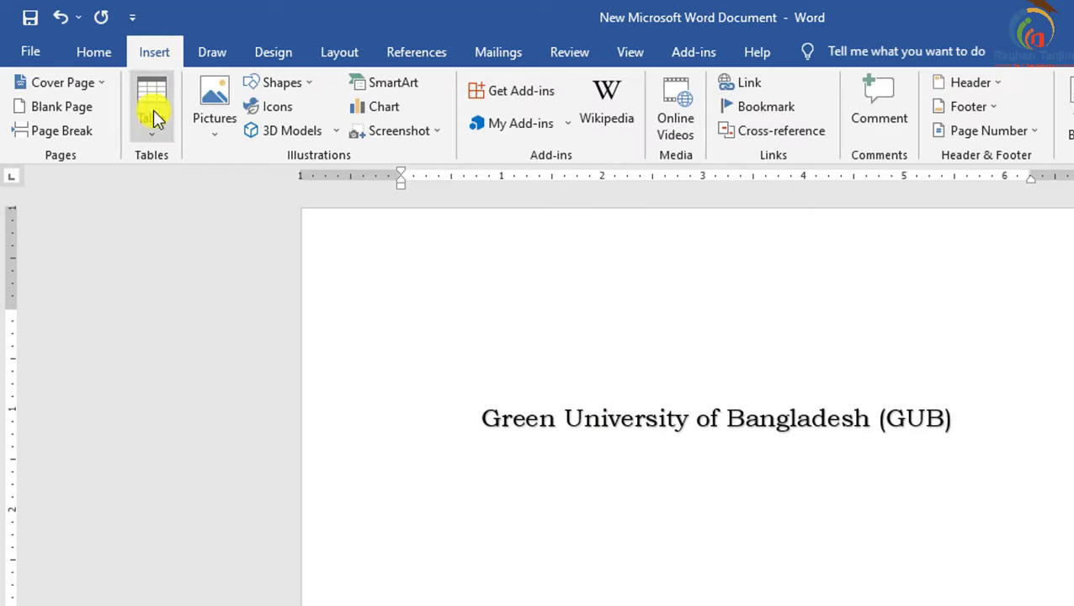
pyautogui.click(307, 84)
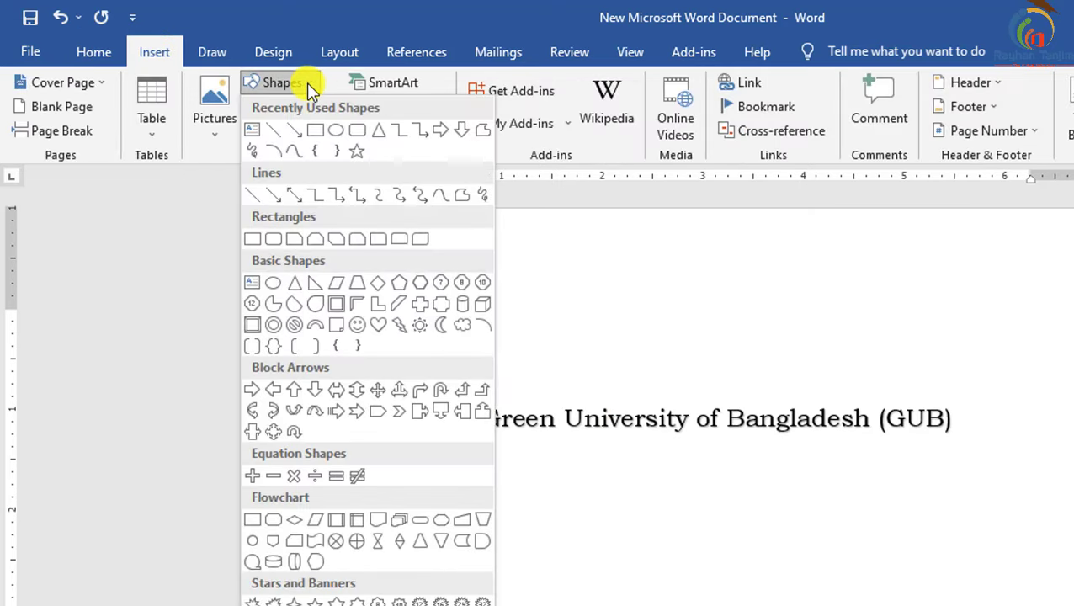
pyautogui.click(252, 130)
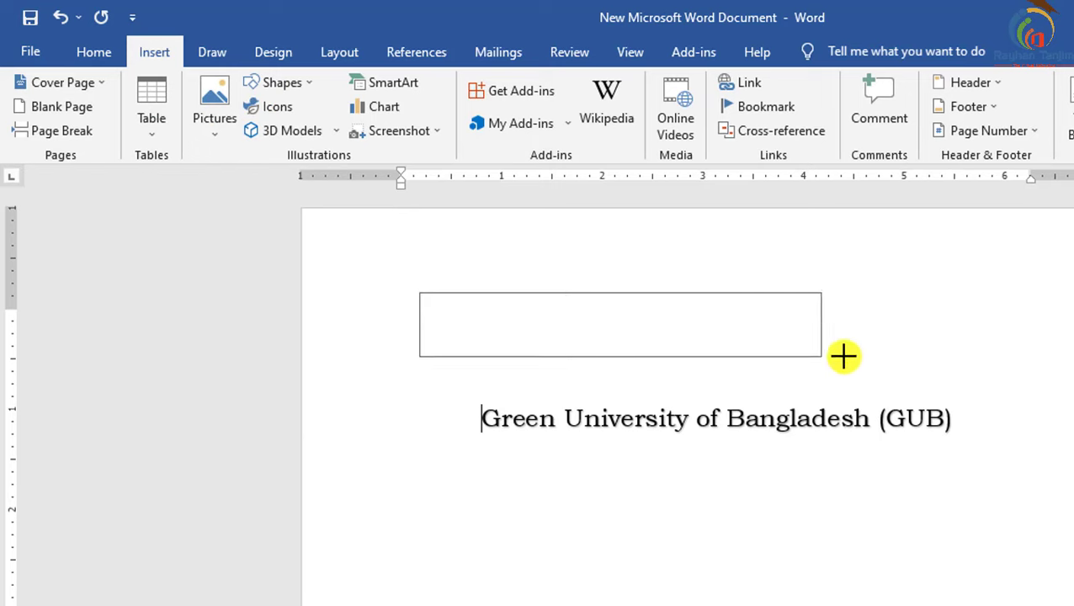
pyautogui.moveTo(418, 292); pyautogui.dragTo(1018, 342)
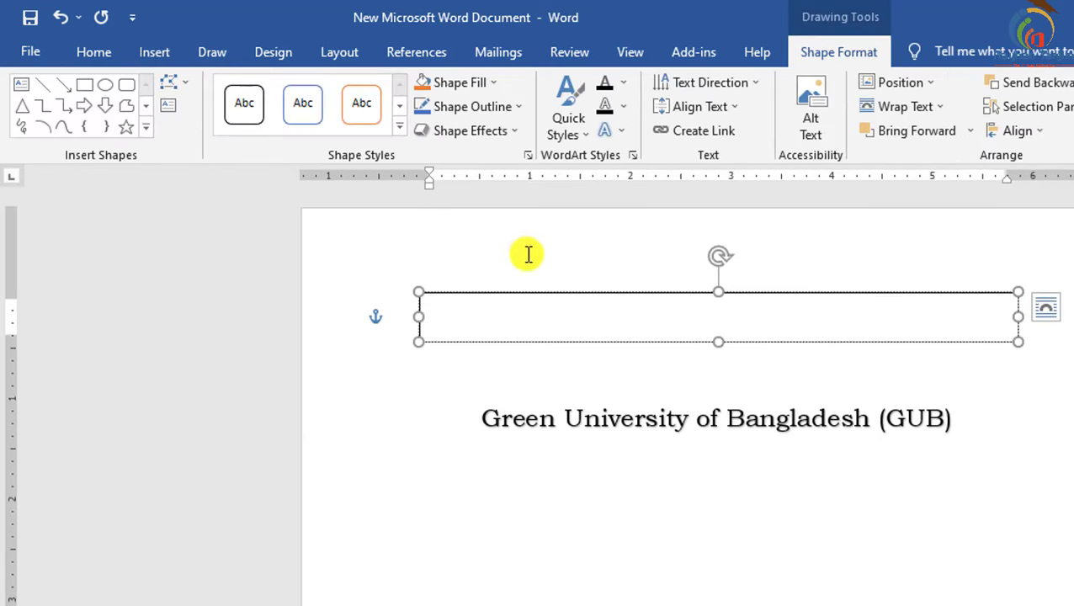
pyautogui.click(493, 82)
pyautogui.click(465, 268)
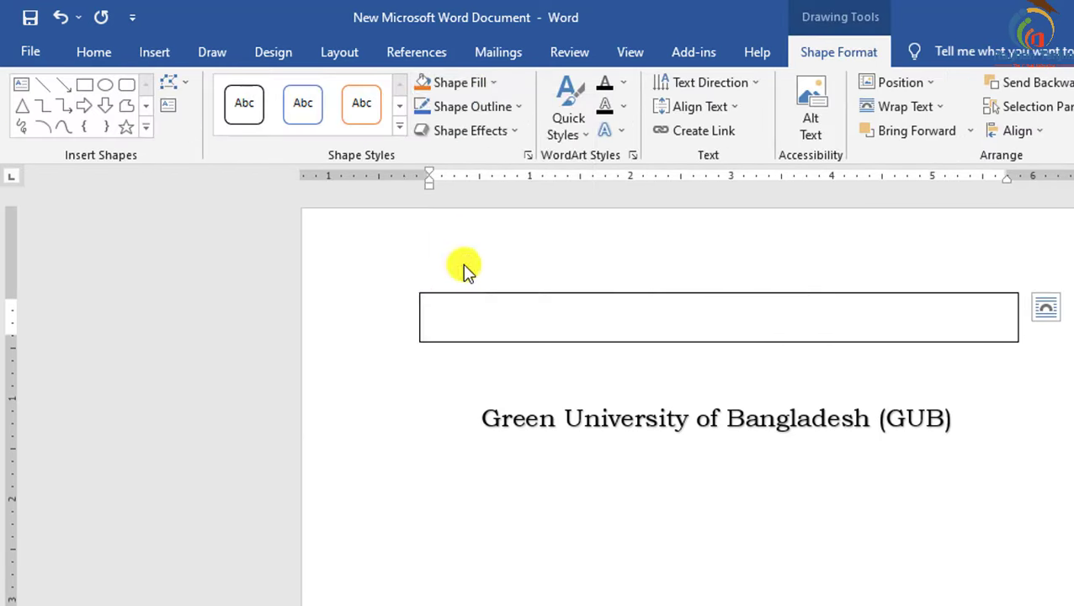
pyautogui.click(514, 107)
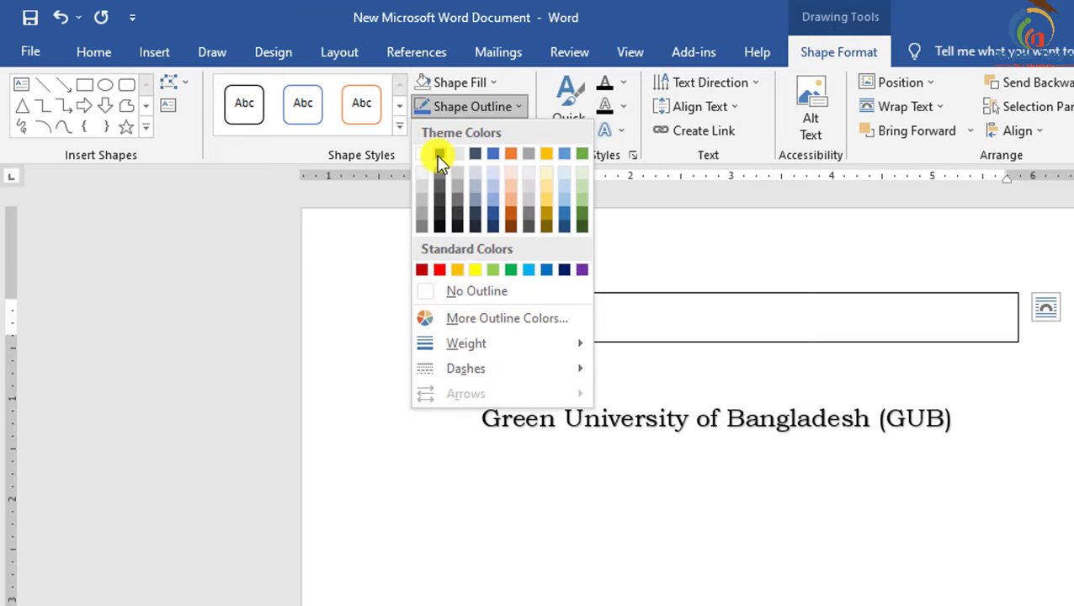
pyautogui.click(511, 223)
# Cut the heading, paste it inside the rectangle, and shrink the box around it
pyautogui.tripleClick(605, 409)
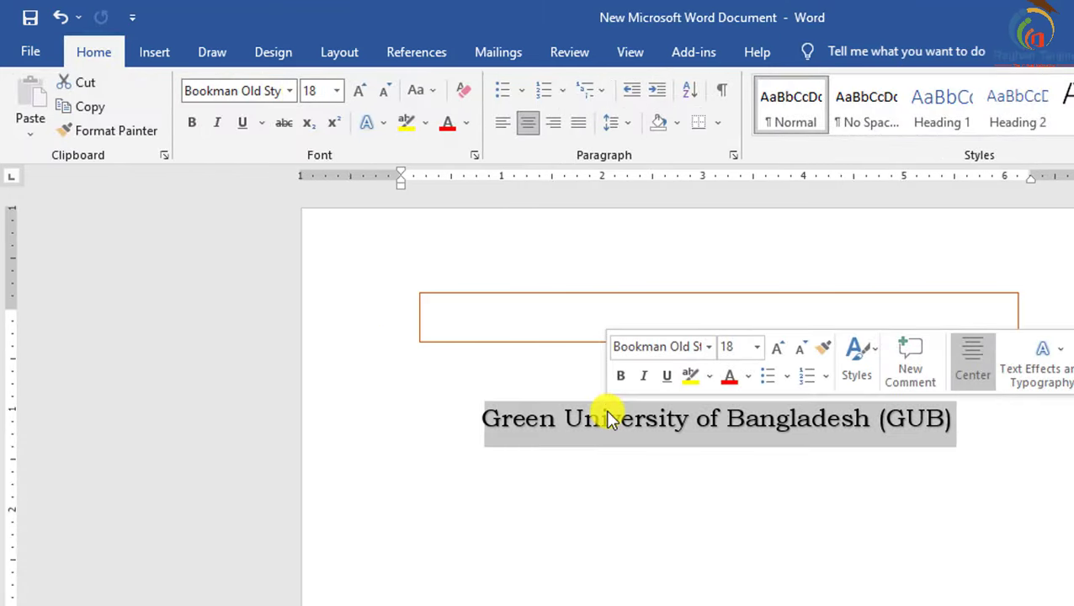
pyautogui.hotkey('ctrl', 'x')
pyautogui.click(616, 304)
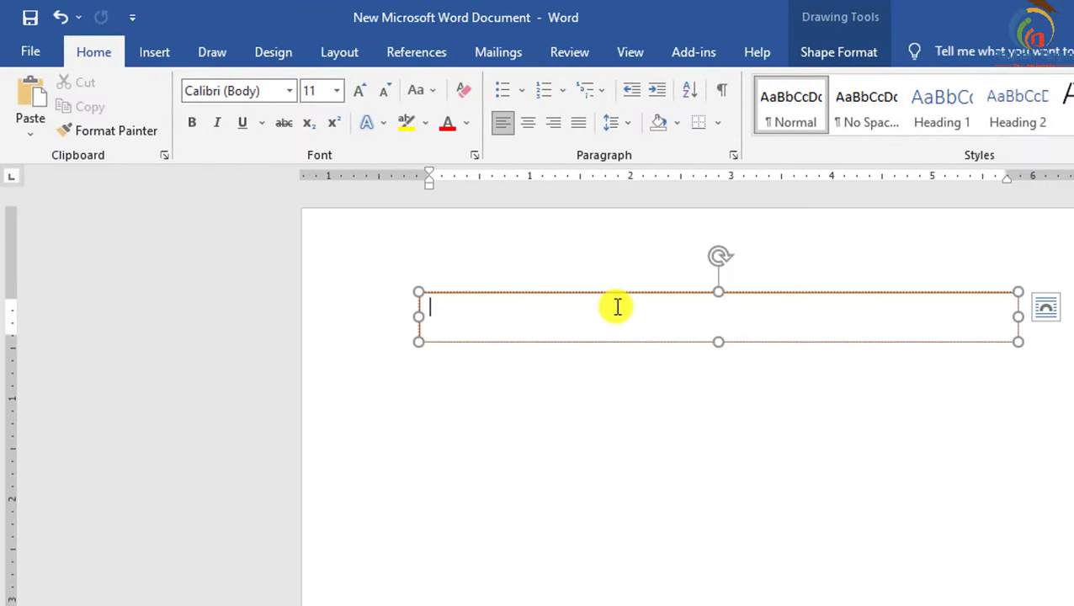
pyautogui.hotkey('ctrl', 'v')
pyautogui.moveTo(718, 342); pyautogui.dragTo(719, 333)
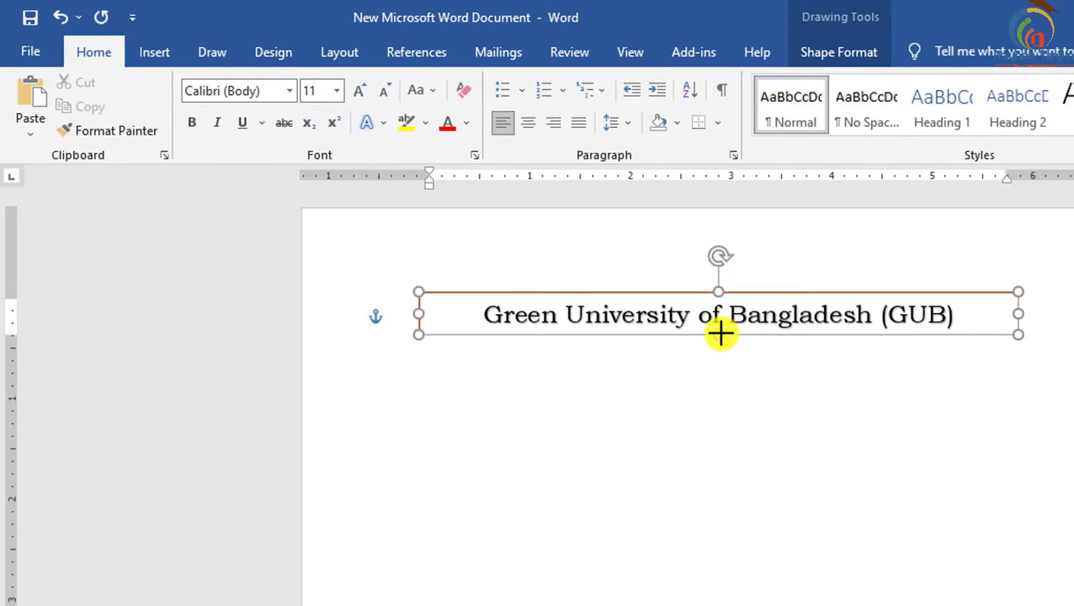
pyautogui.click(783, 400)
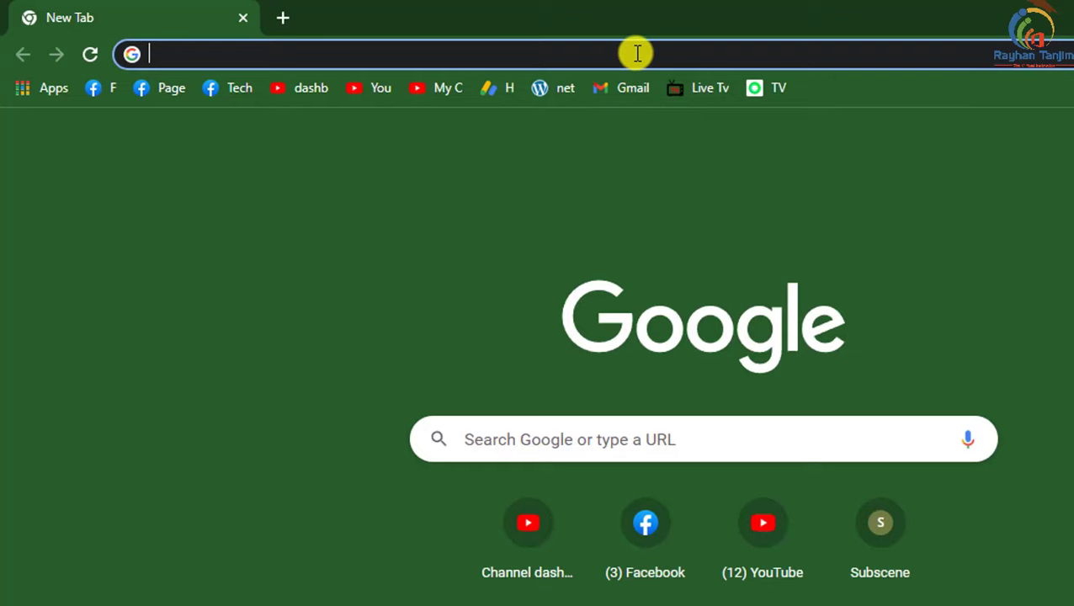
# Search Google Images for 'green university logo png' and preview the Wikipedia seal
pyautogui.click(636, 53)
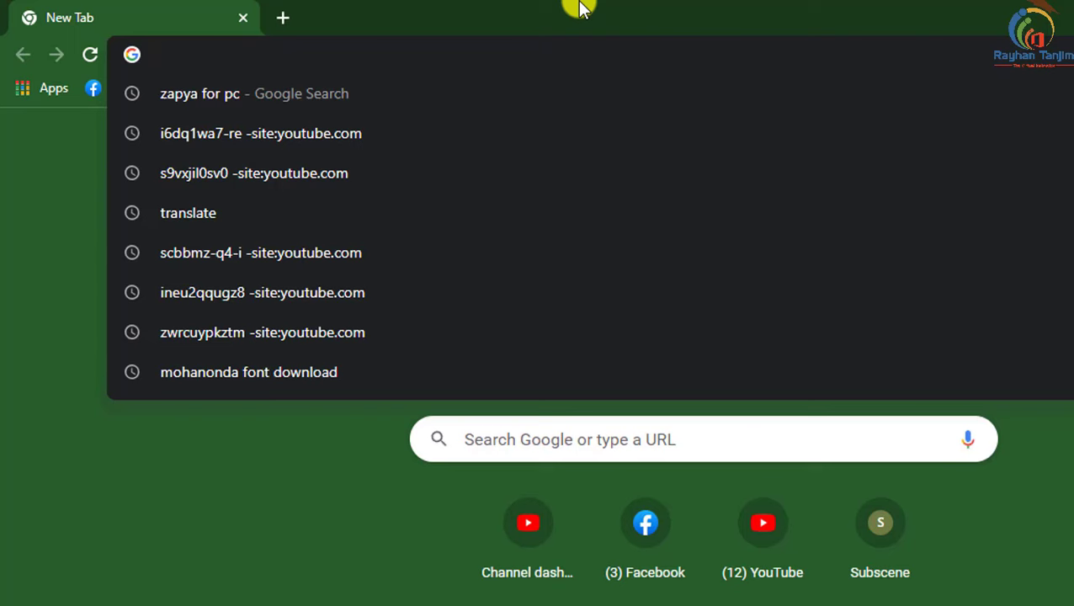
pyautogui.write('green')
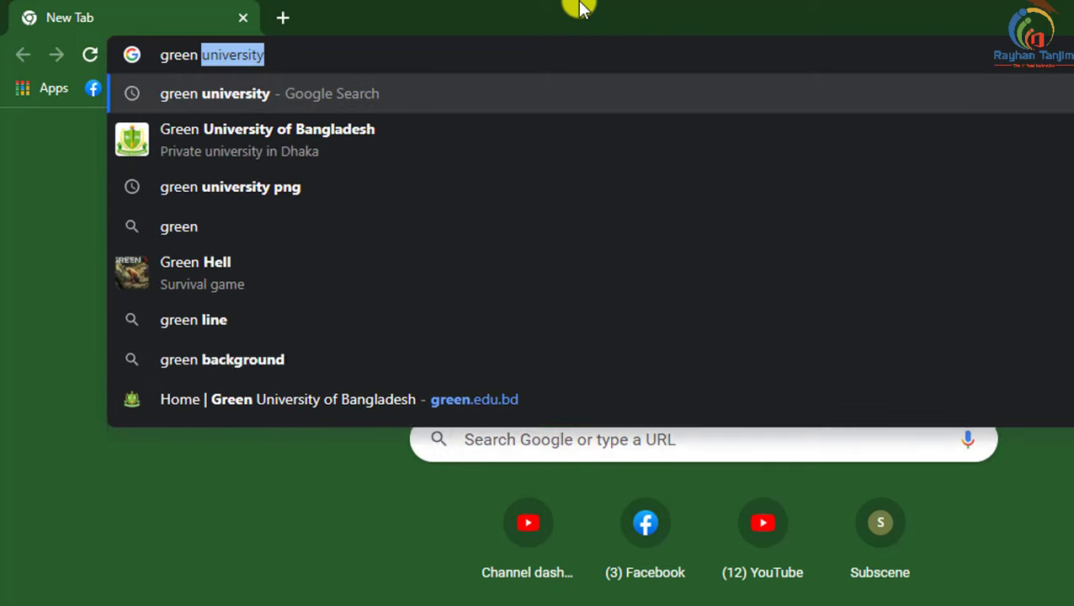
pyautogui.write(' university long ')
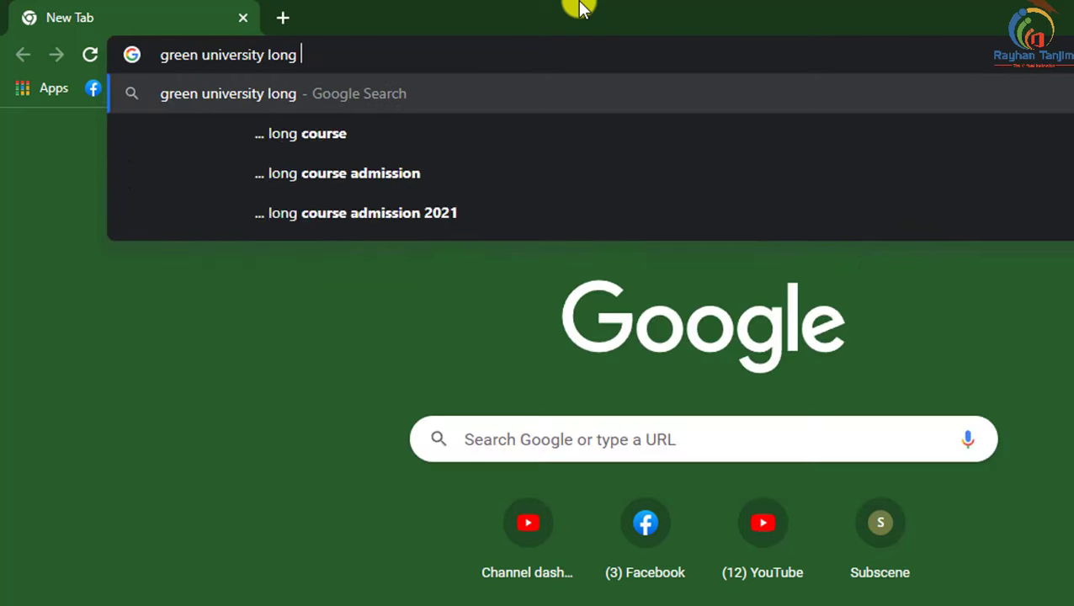
pyautogui.write('png')
pyautogui.press('Return')
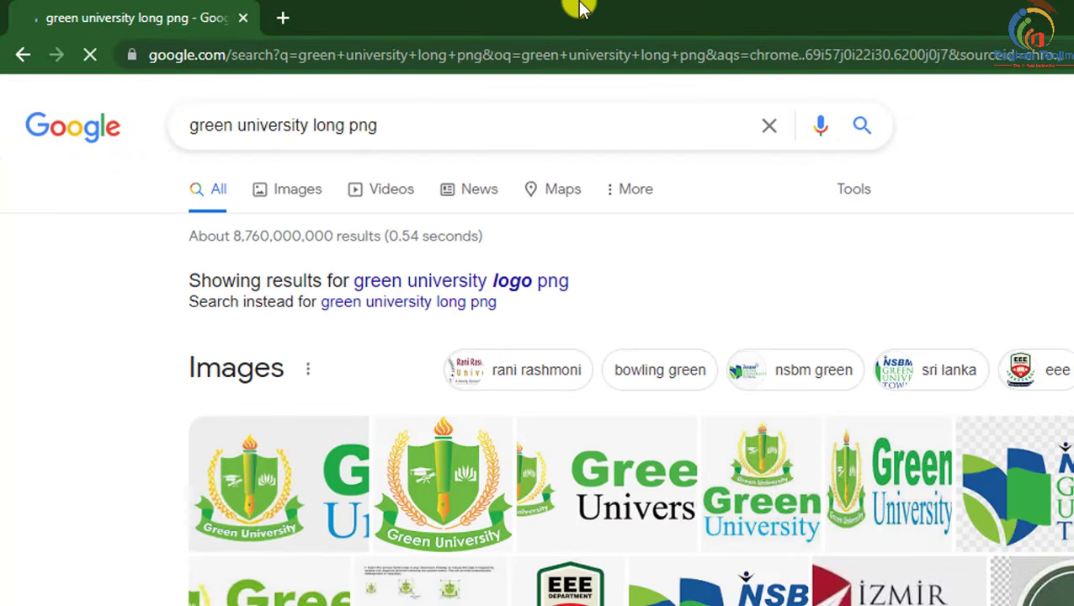
pyautogui.click(294, 190)
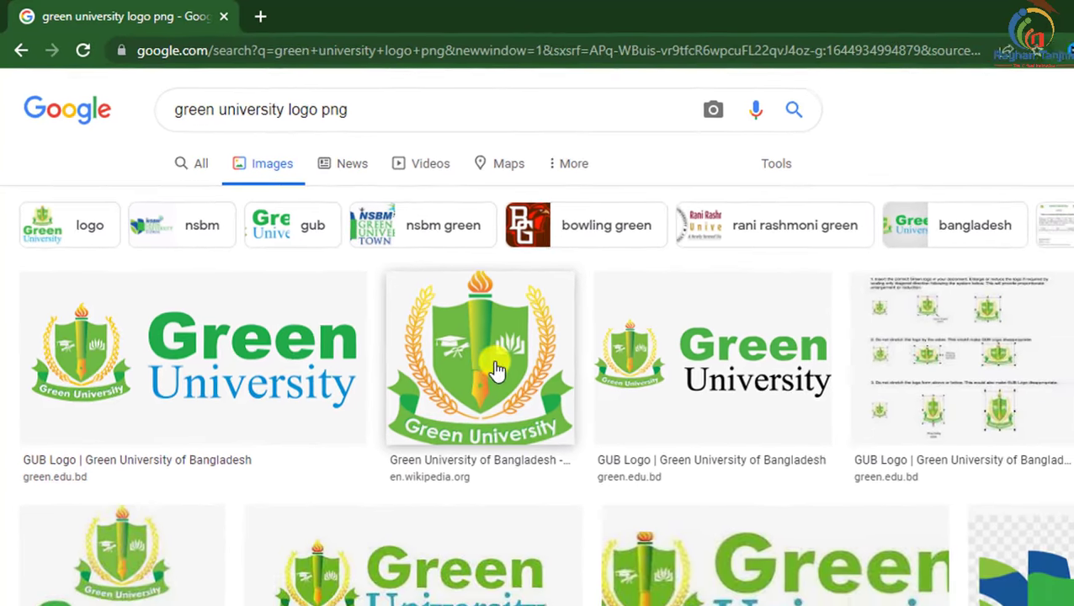
pyautogui.click(497, 337)
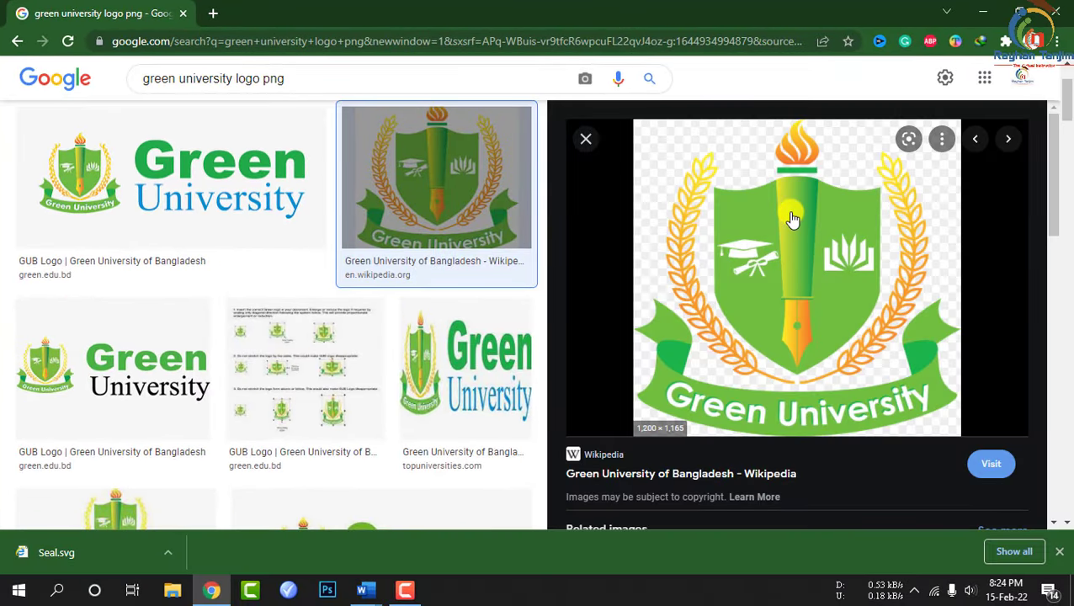
# Save the seal image as a PNG in Downloads, removing 'Green' from the file name
pyautogui.rightClick(791, 214)
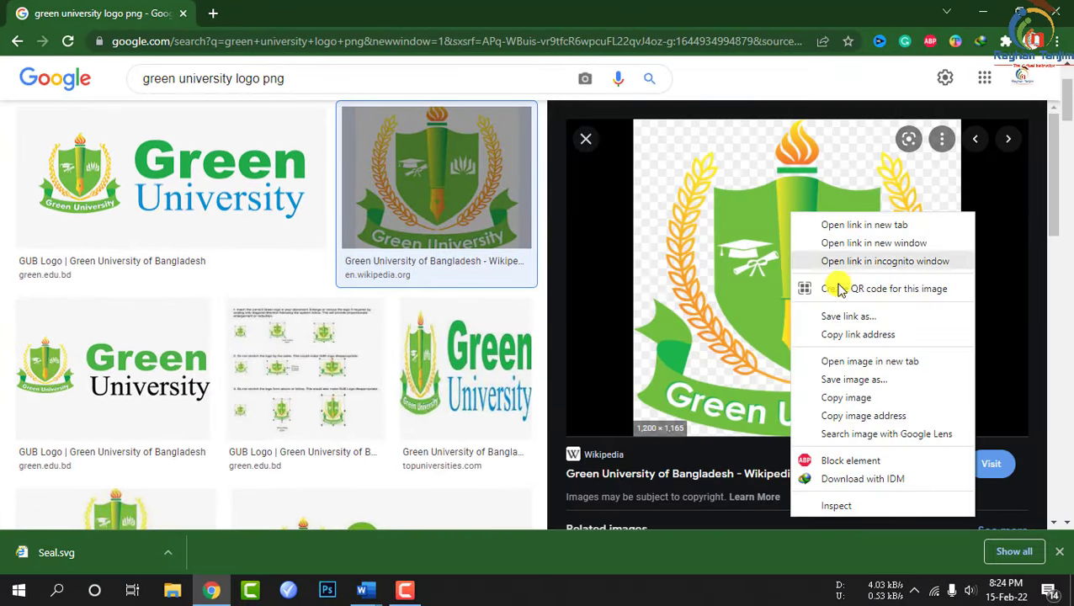
pyautogui.click(854, 380)
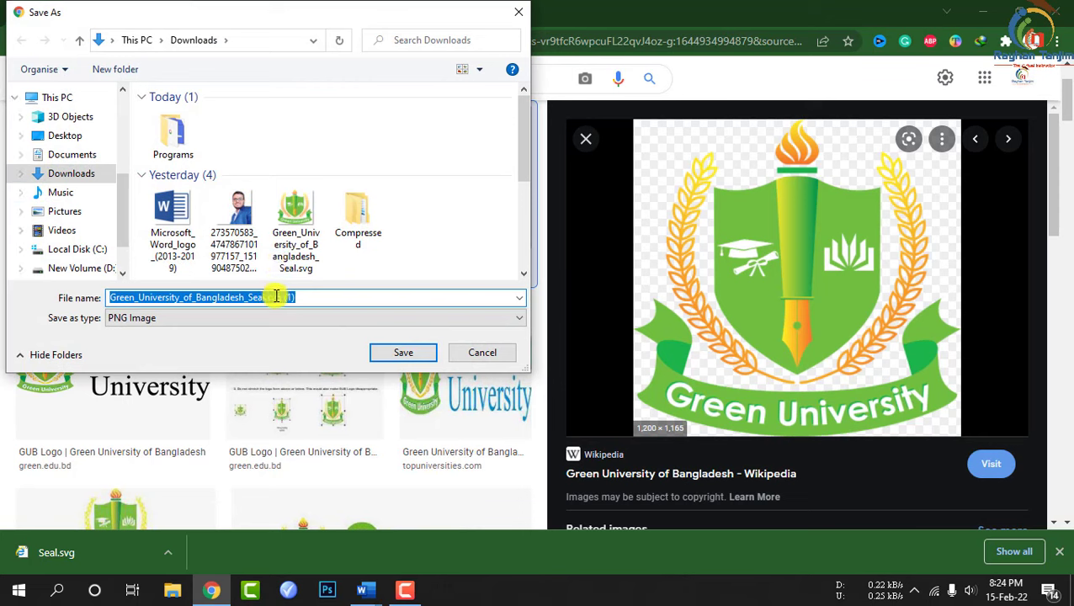
pyautogui.click(144, 300)
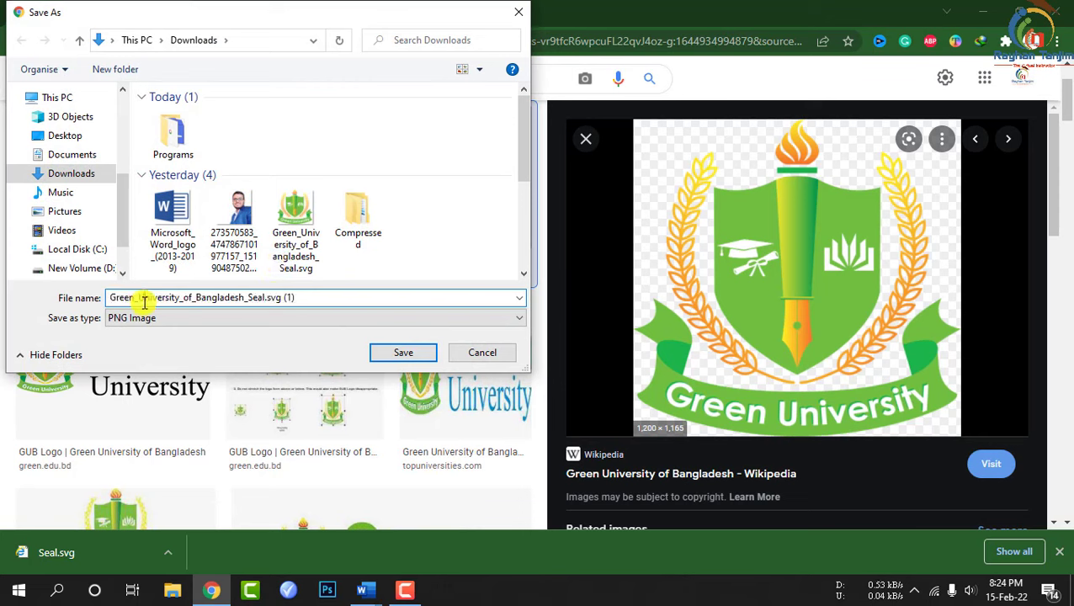
pyautogui.moveTo(137, 299); pyautogui.dragTo(84, 296)
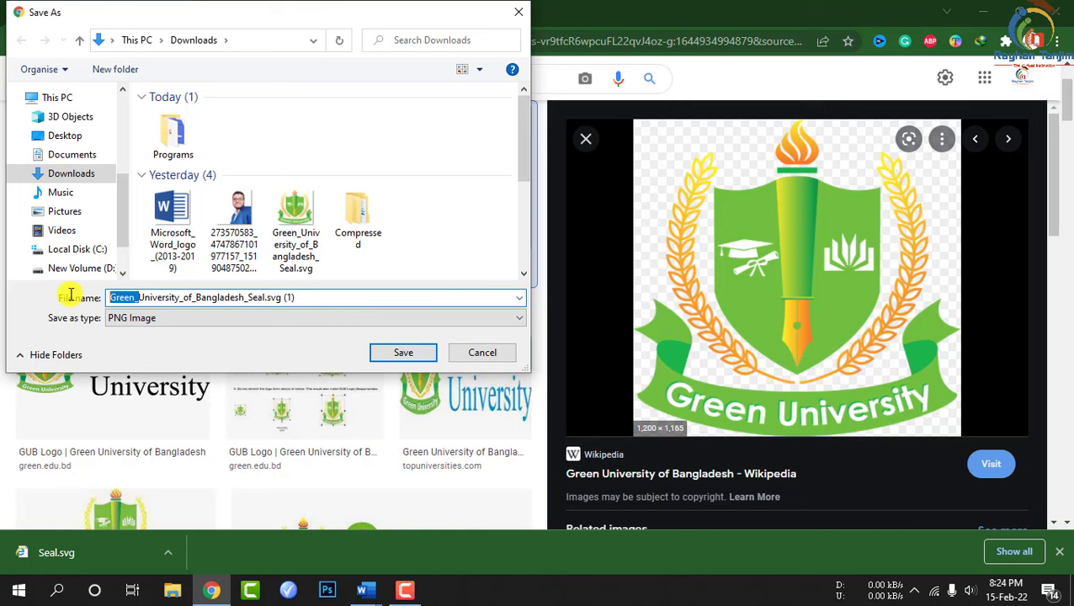
pyautogui.press('BackSpace')
pyautogui.click(411, 354)
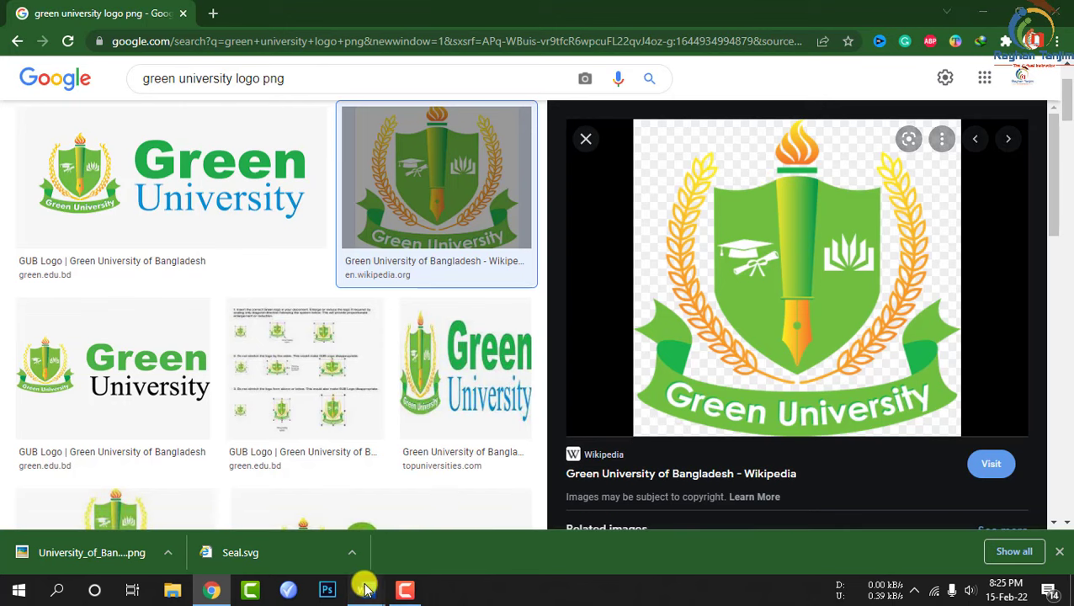
# Insert the saved seal image from the Downloads folder into the document
pyautogui.moveTo(365, 587)
pyautogui.click(449, 521)
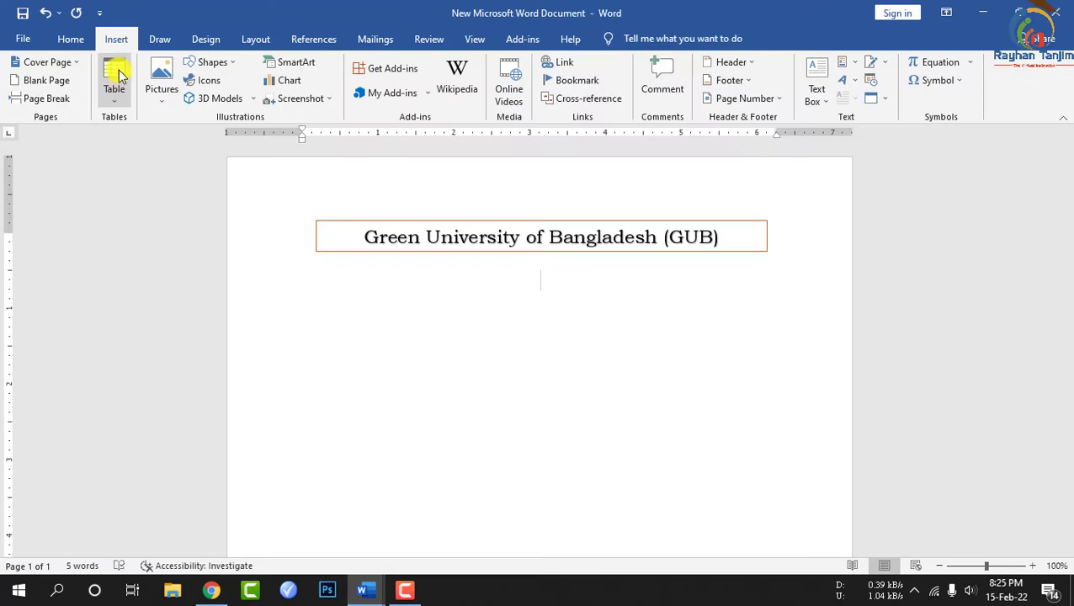
pyautogui.click(154, 90)
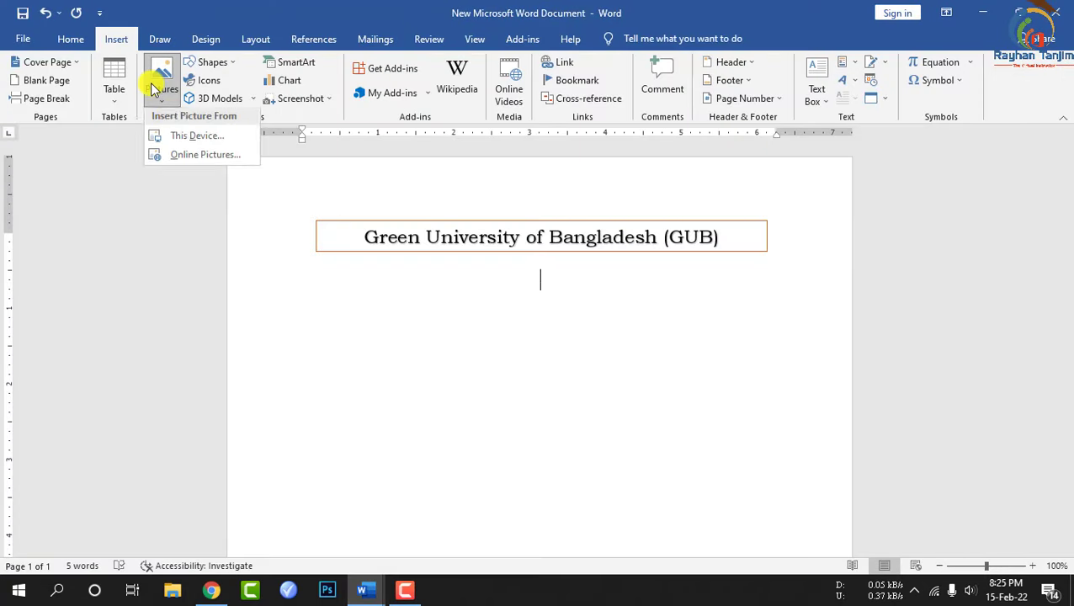
pyautogui.click(178, 135)
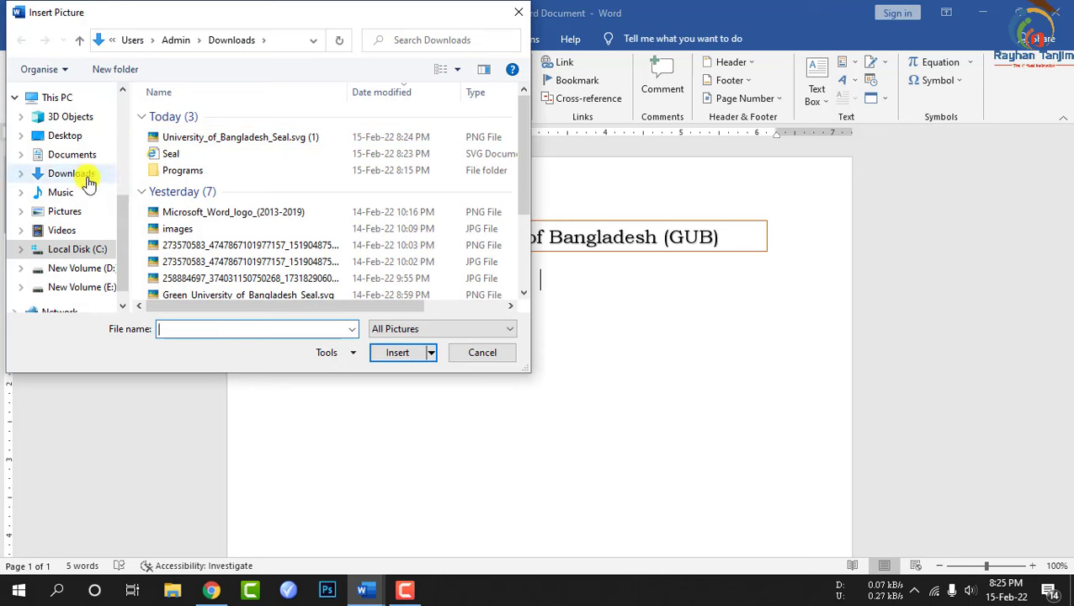
pyautogui.click(73, 174)
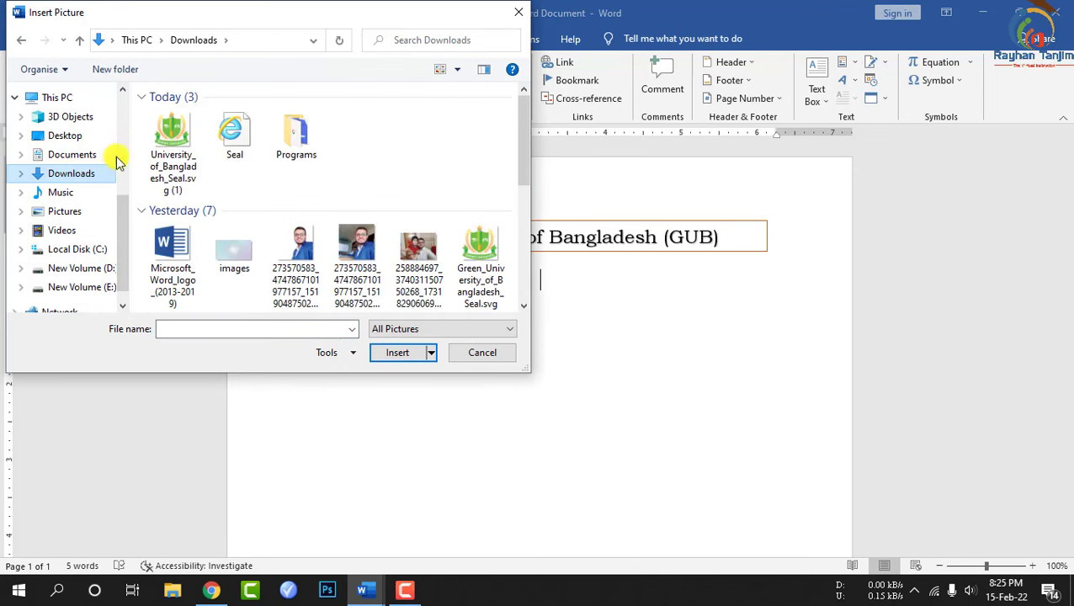
pyautogui.click(168, 134)
pyautogui.click(394, 354)
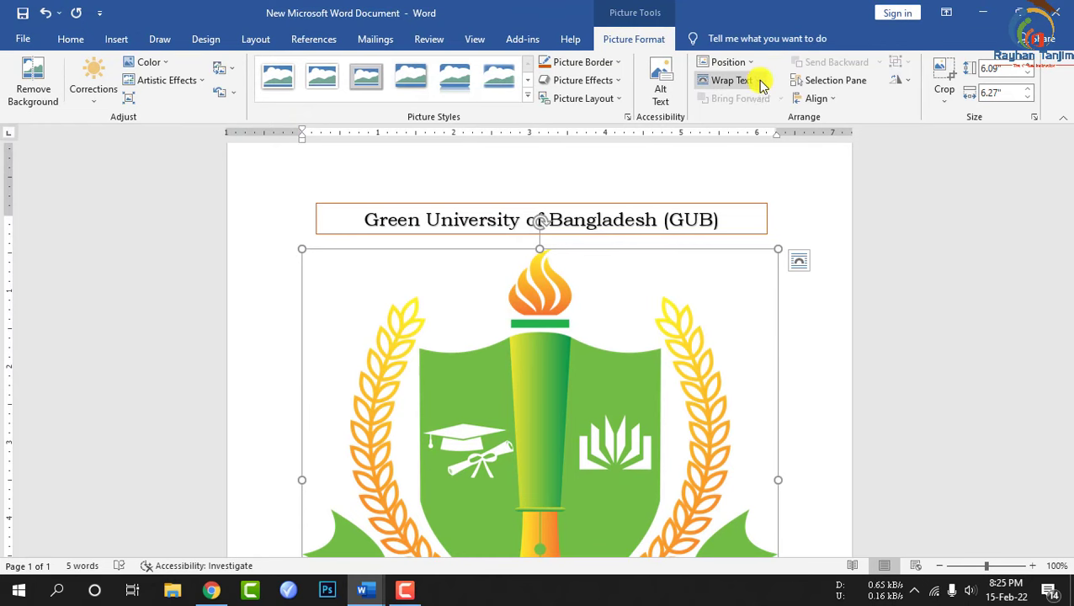
# Set the logo to In Front of Text and shrink it to about 1.6 inches
pyautogui.click(757, 81)
pyautogui.click(738, 216)
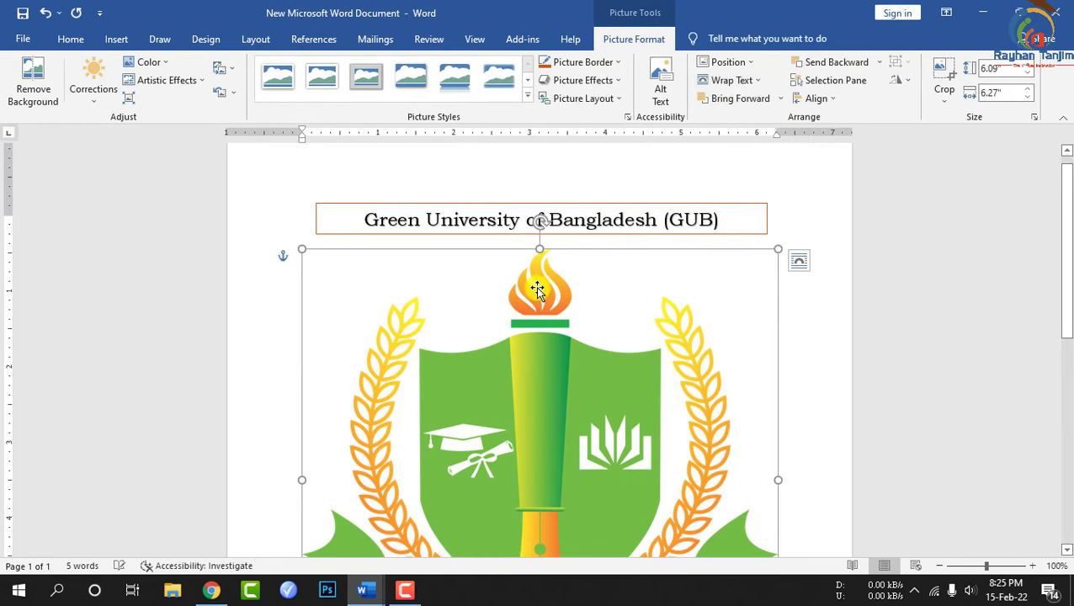
pyautogui.scroll(-5, 597, 304)
pyautogui.scroll(-1, 777, 444)
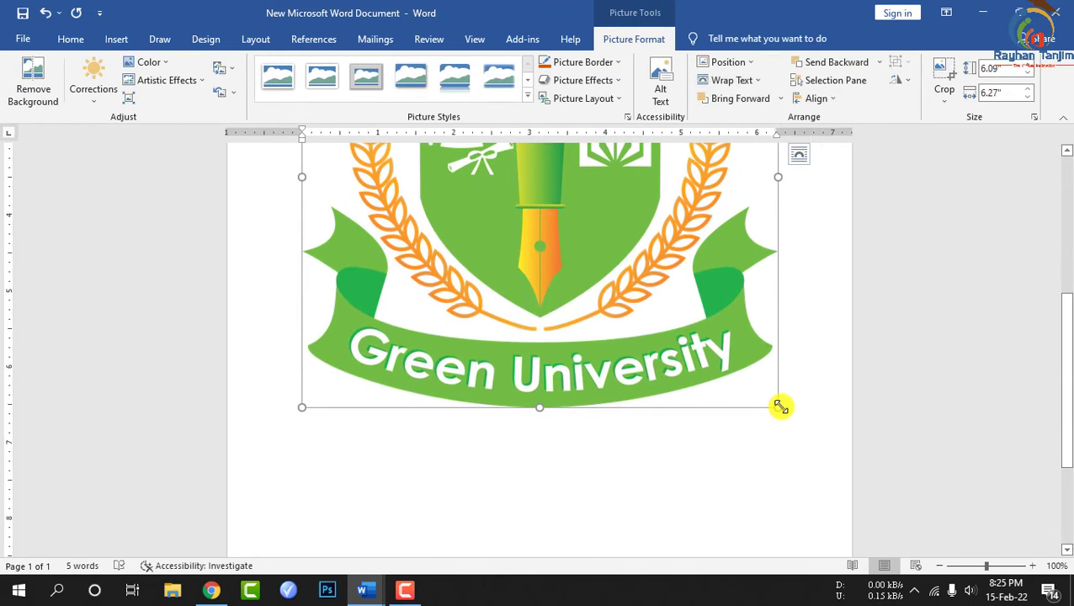
pyautogui.moveTo(780, 406); pyautogui.dragTo(578, 211)
pyautogui.scroll(3, 577, 252)
pyautogui.moveTo(557, 379); pyautogui.dragTo(439, 364)
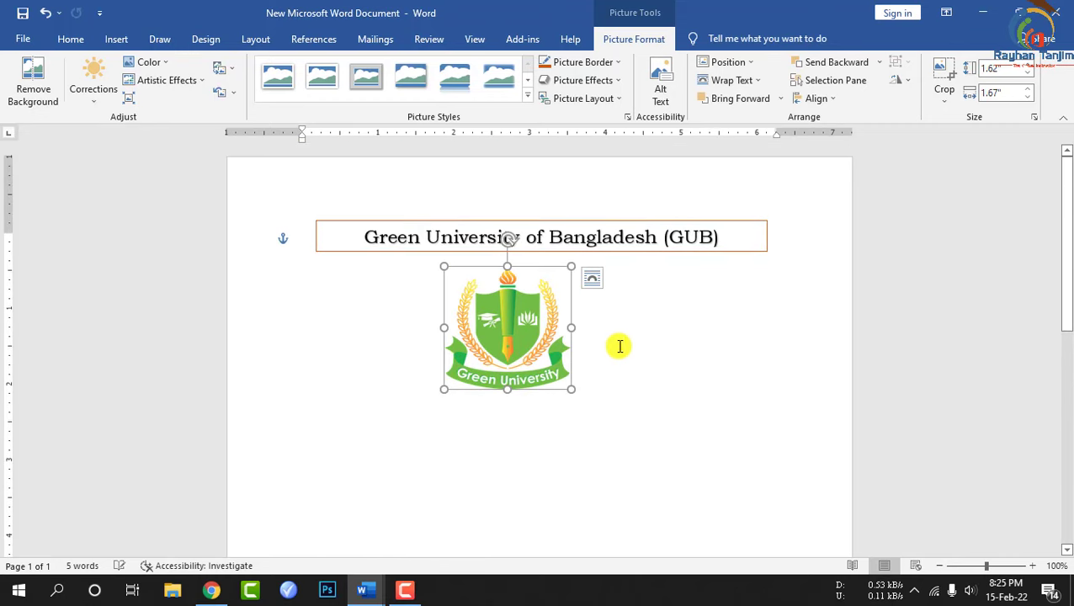
pyautogui.click(647, 368)
pyautogui.scroll(-1, 627, 356)
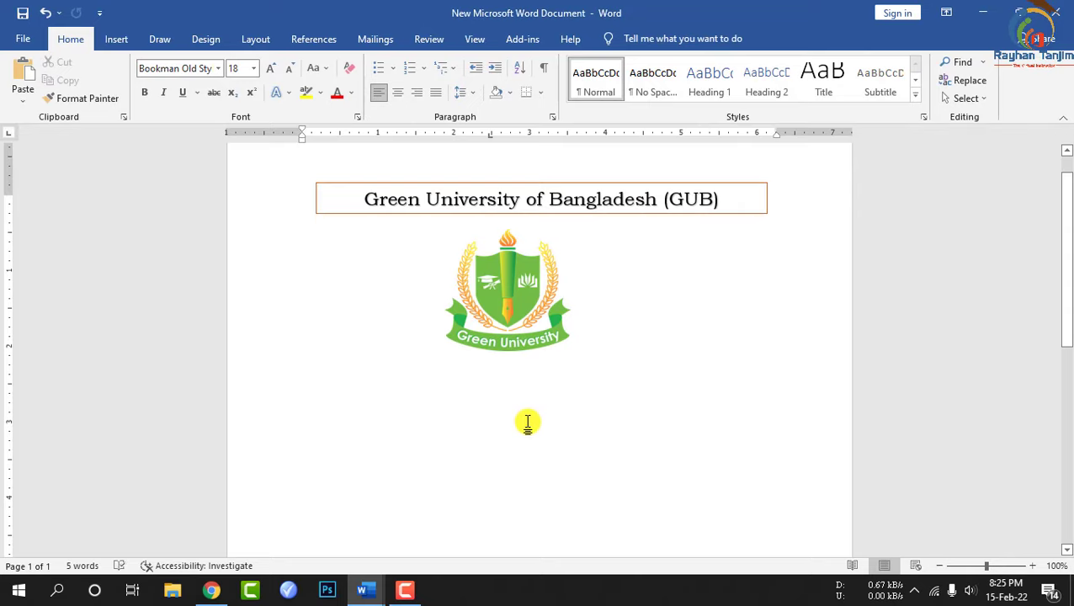
# Type 'Assignment On' and 'Automatic Railway Gate Control System' on lines below the logo, then select them
pyautogui.press('Return')
pyautogui.write('Automatic Railwa')
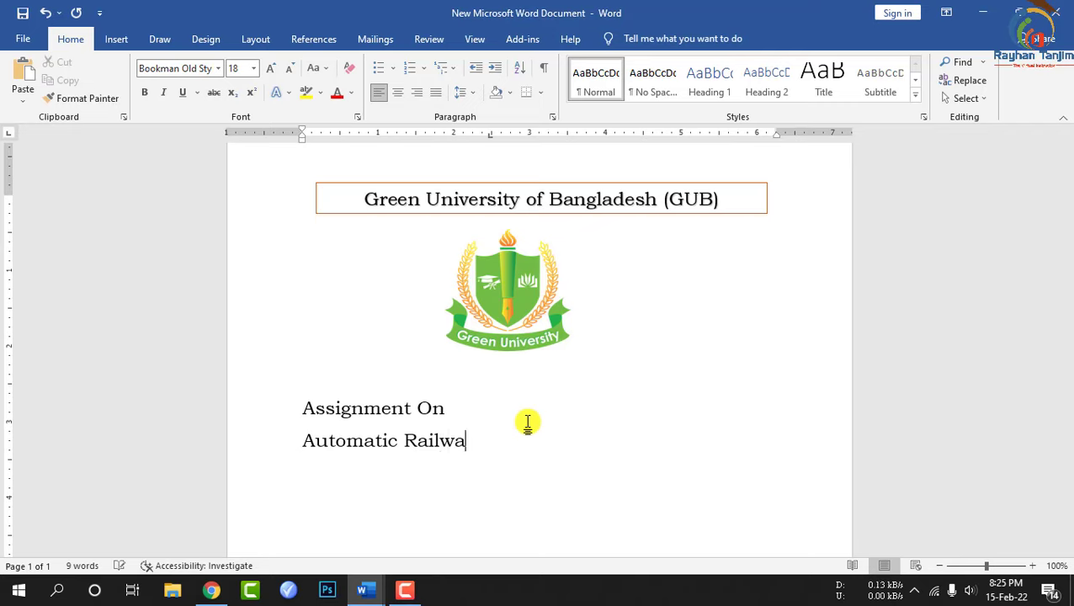
pyautogui.write('y Gate Control System')
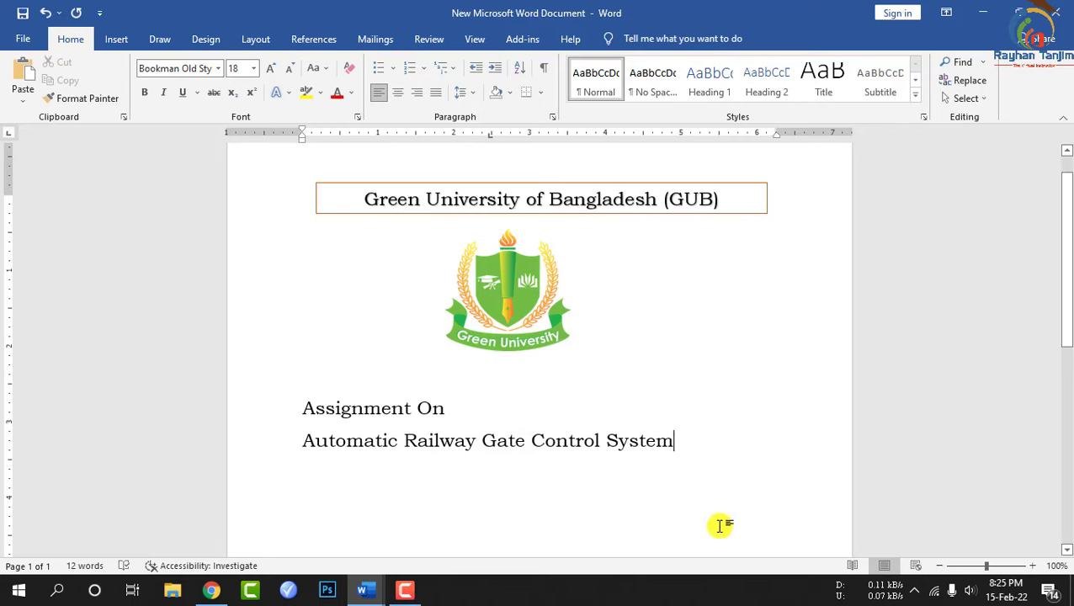
pyautogui.moveTo(702, 446); pyautogui.dragTo(298, 414)
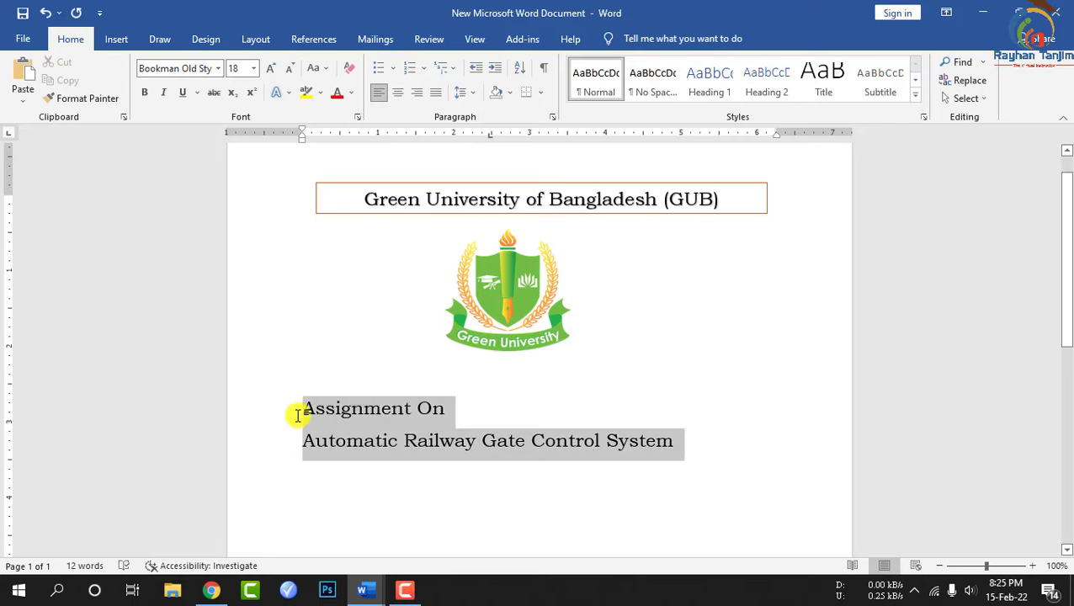
# Centre the title lines and the logo, and enlarge 'Assignment On' by two font sizes
pyautogui.click(398, 92)
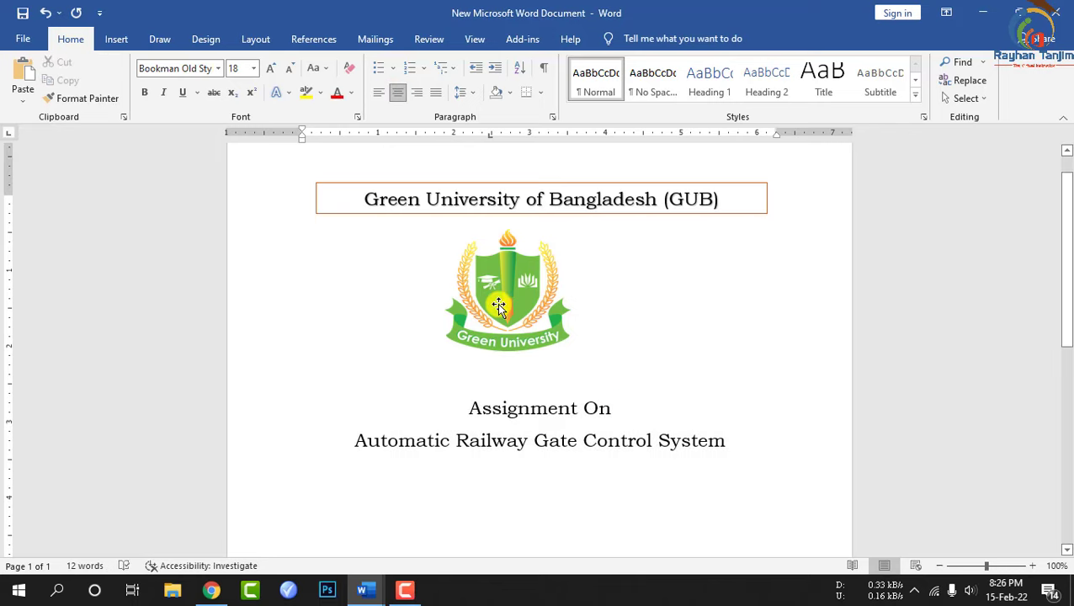
pyautogui.moveTo(502, 304); pyautogui.dragTo(540, 299)
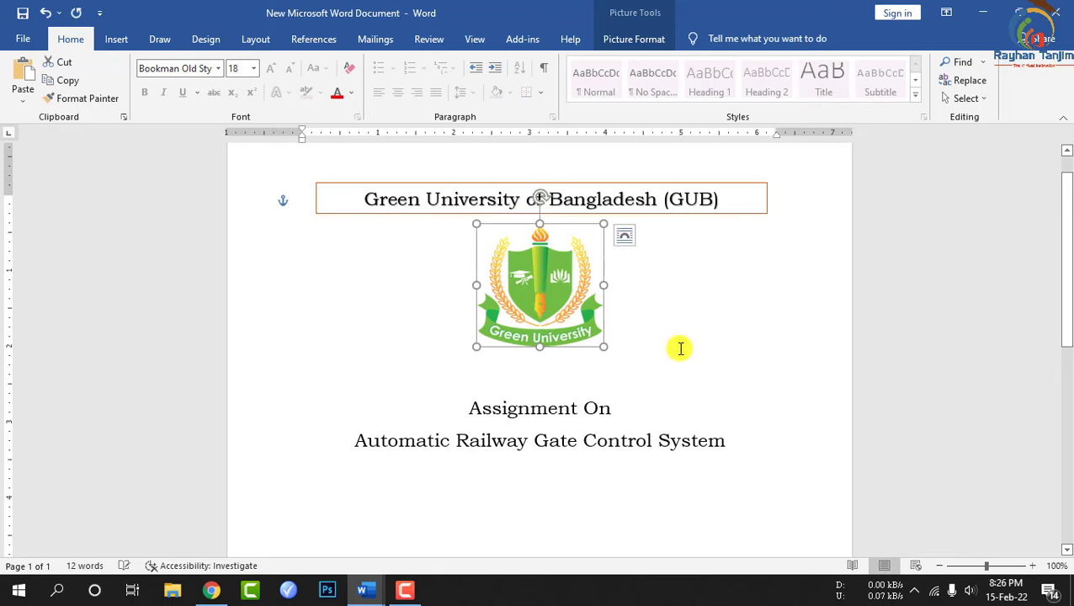
pyautogui.click(678, 373)
pyautogui.moveTo(623, 409); pyautogui.dragTo(468, 409)
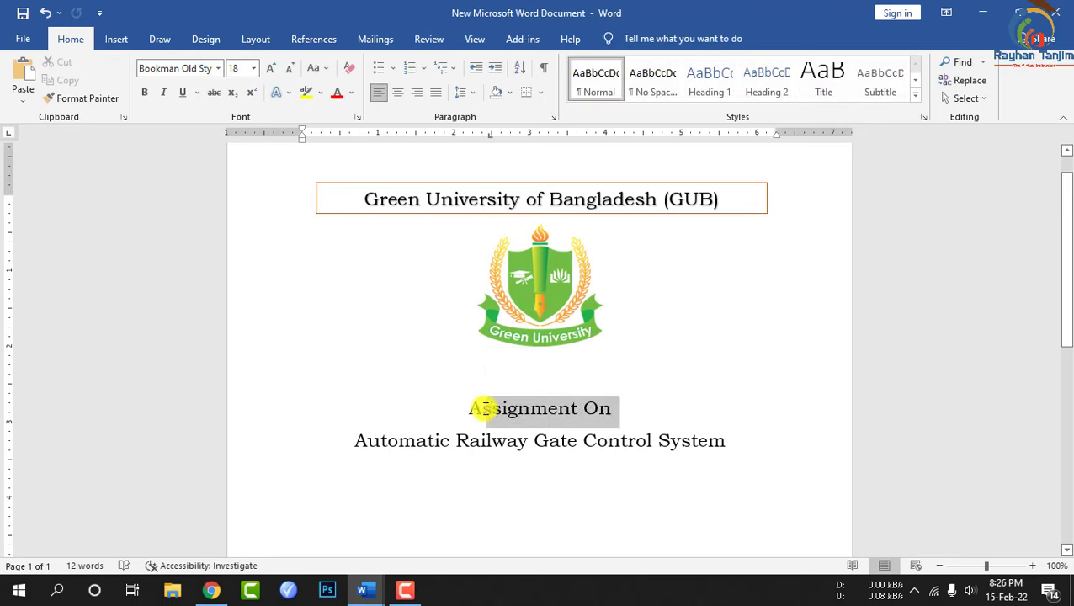
pyautogui.click(271, 68)
pyautogui.click(270, 68)
pyautogui.click(270, 67)
pyautogui.click(560, 448)
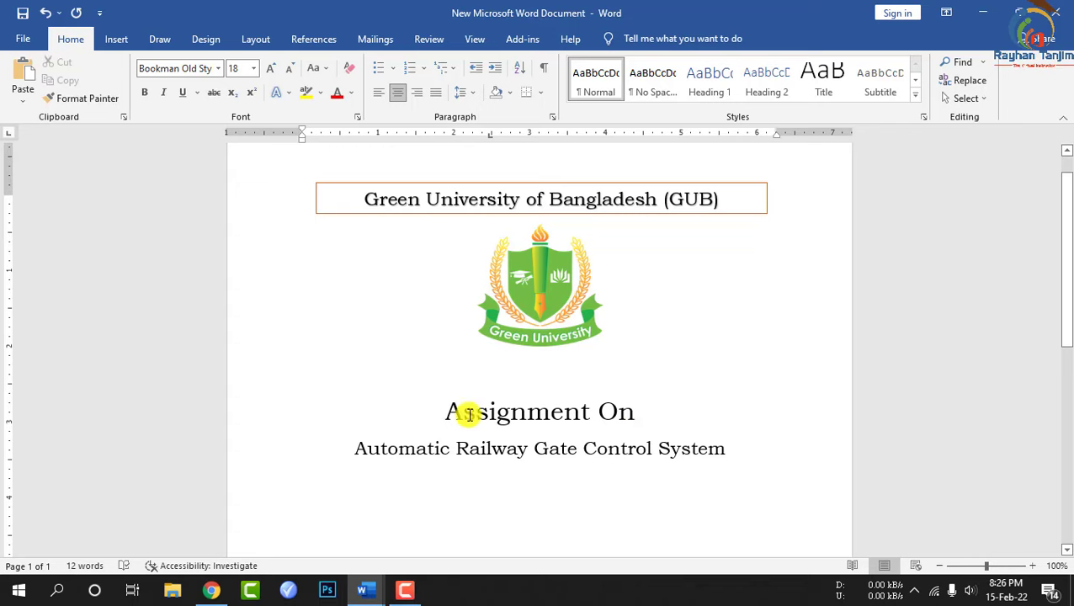
# Give 'Assignment On' a shadow effect and make both title lines dark blue
pyautogui.moveTo(639, 413); pyautogui.dragTo(412, 412)
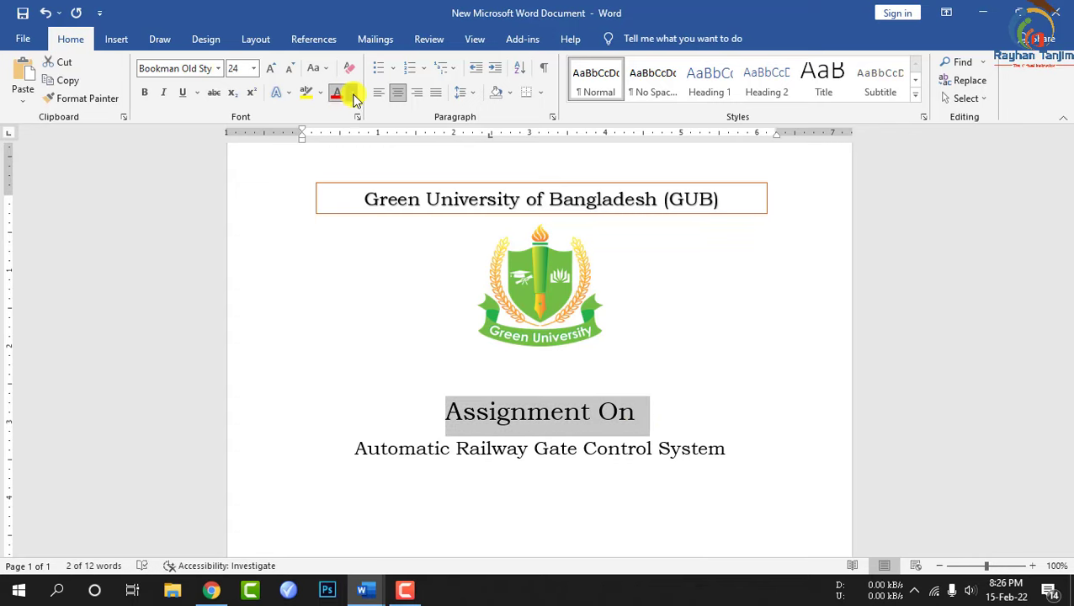
pyautogui.click(284, 92)
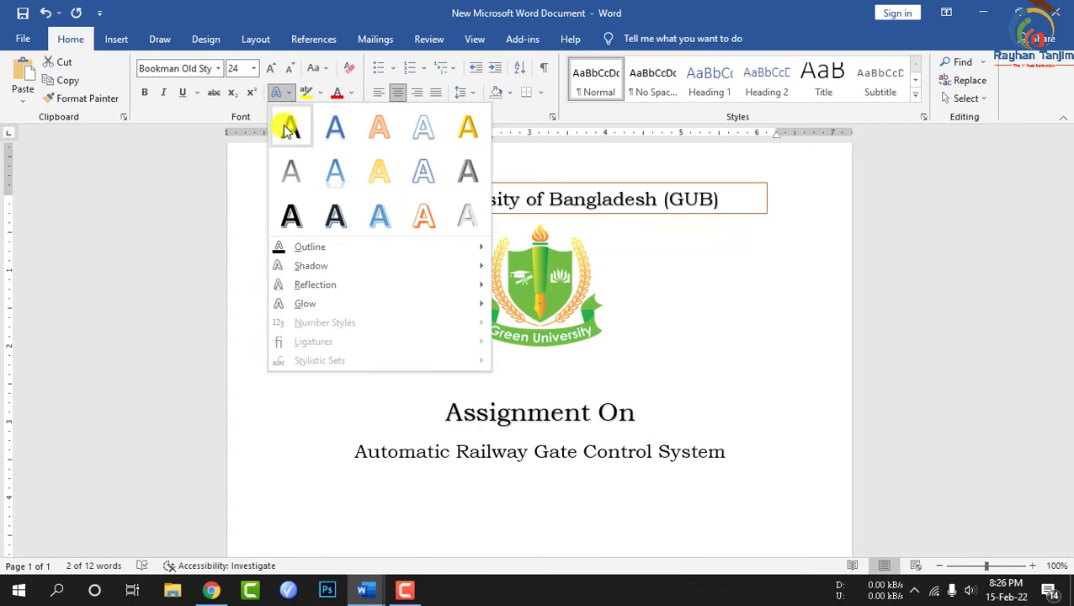
pyautogui.click(284, 125)
pyautogui.moveTo(741, 462); pyautogui.dragTo(427, 402)
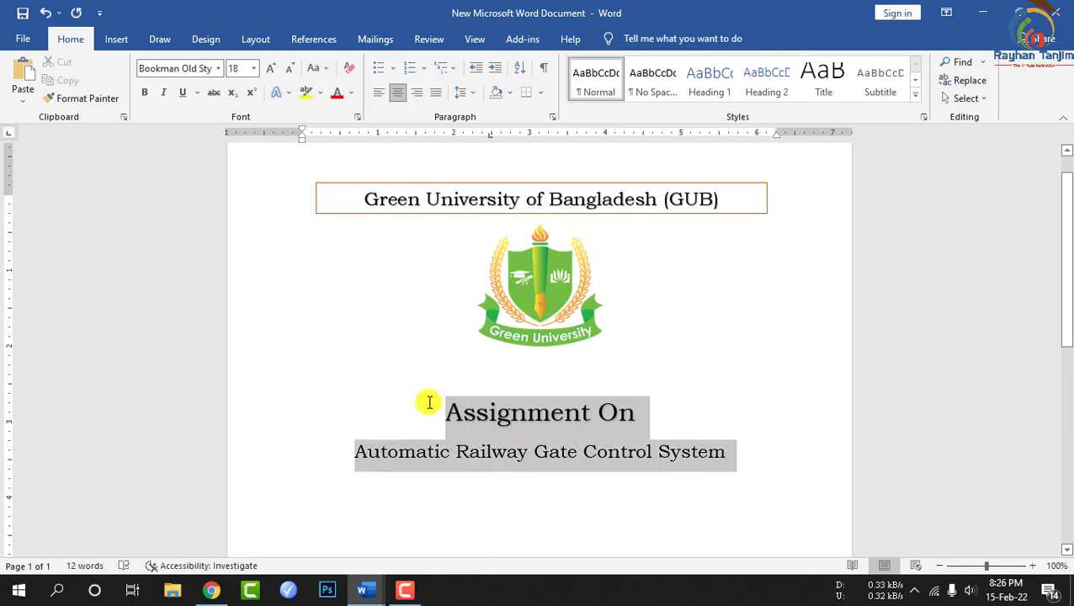
pyautogui.click(352, 93)
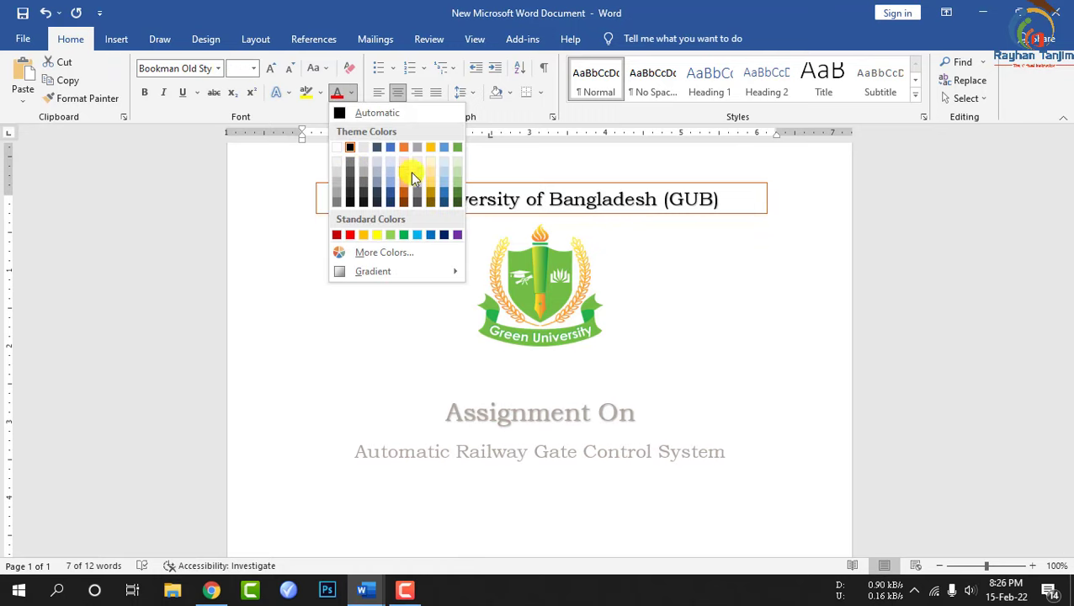
pyautogui.click(392, 201)
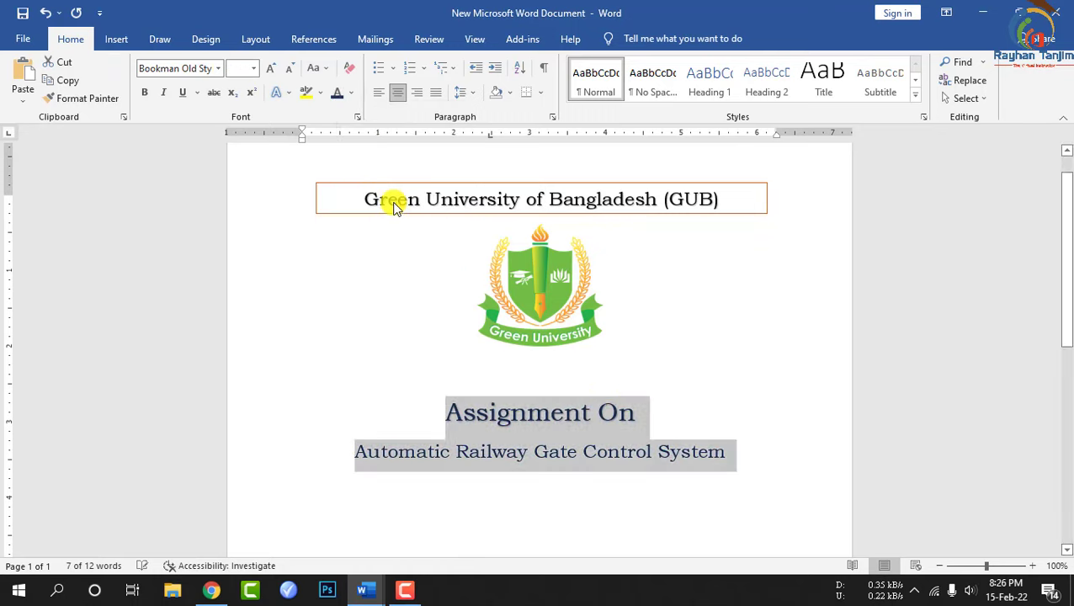
pyautogui.click(684, 423)
# Add a new centred line below the project title
pyautogui.scroll(-2, 748, 403)
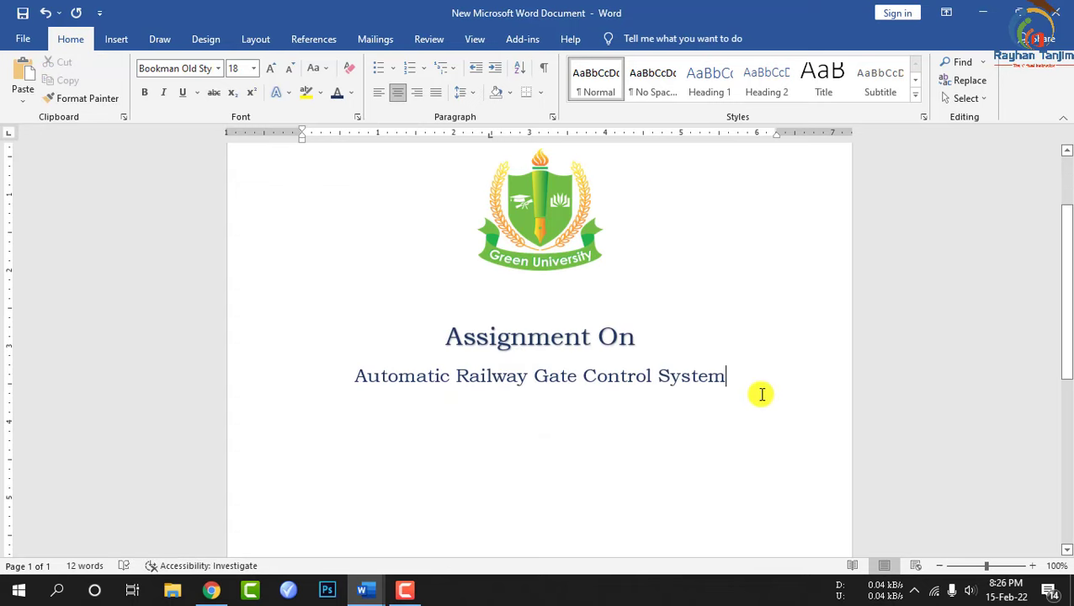
pyautogui.click(762, 394)
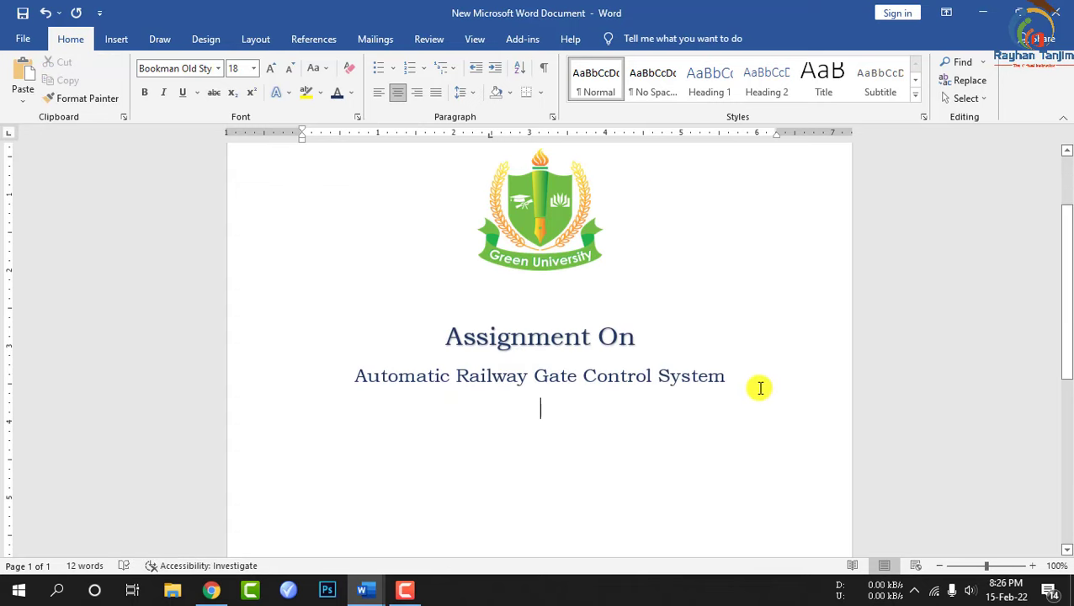
pyautogui.scroll(-3, 638, 402)
pyautogui.scroll(2, 605, 379)
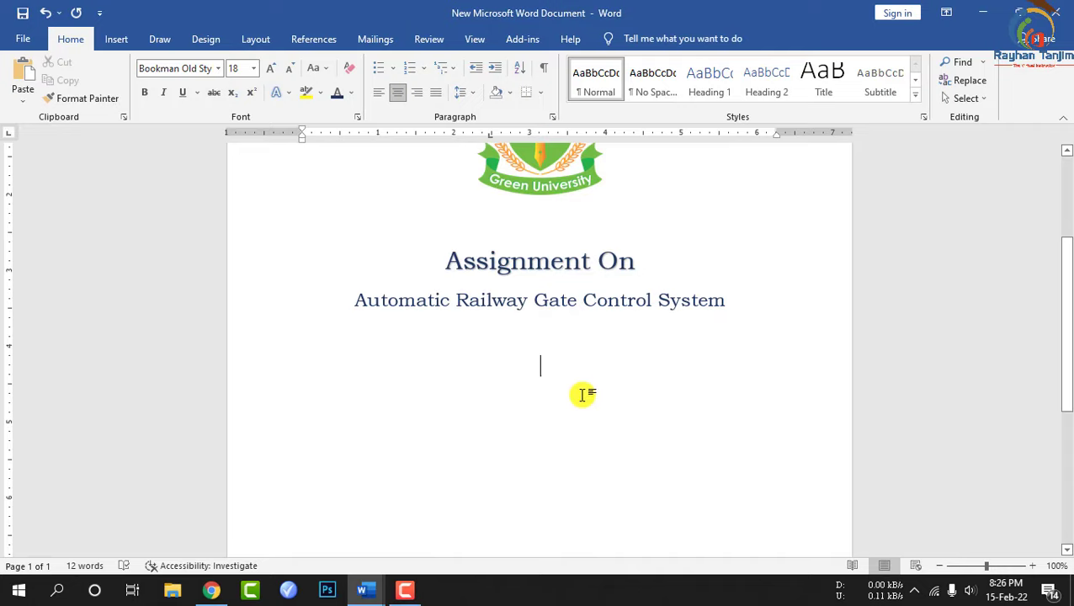
pyautogui.press('Return')
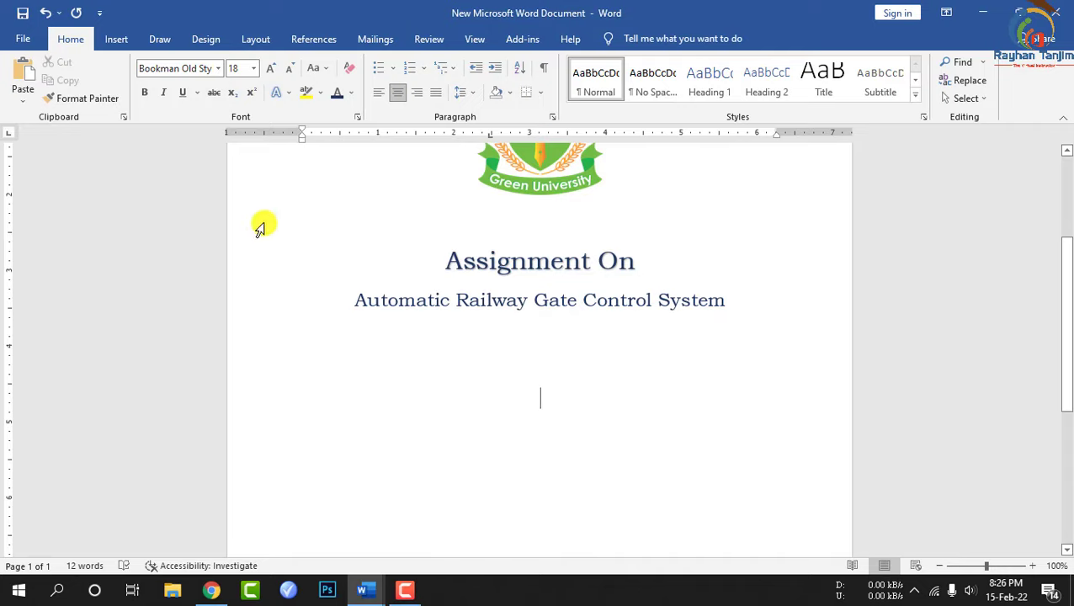
pyautogui.click(122, 44)
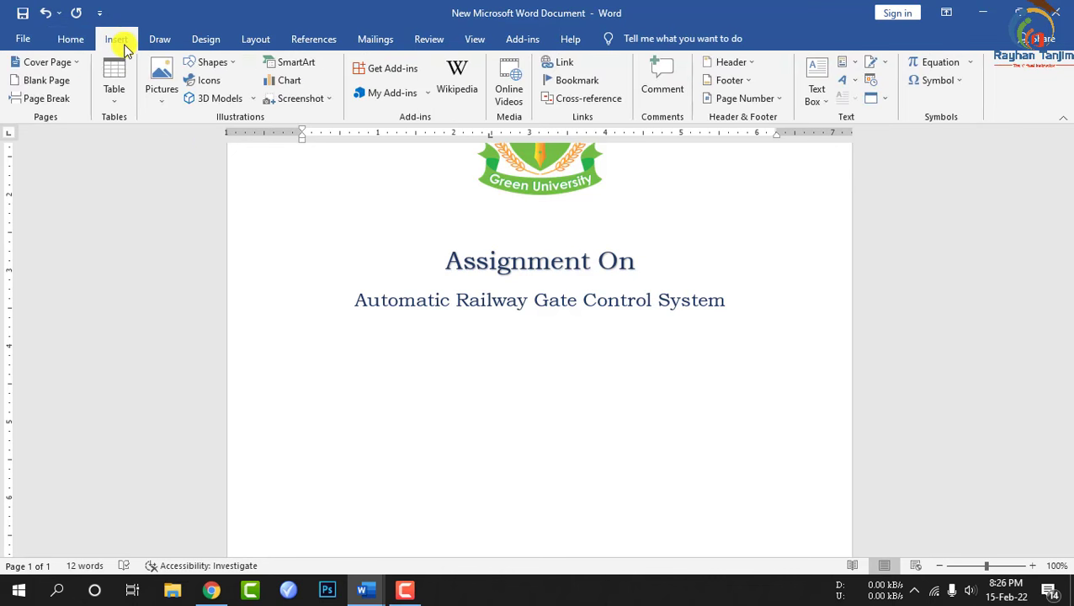
# Draw a Rectangle: Diagonal Corners Rounded shape below the title lines
pyautogui.click(228, 63)
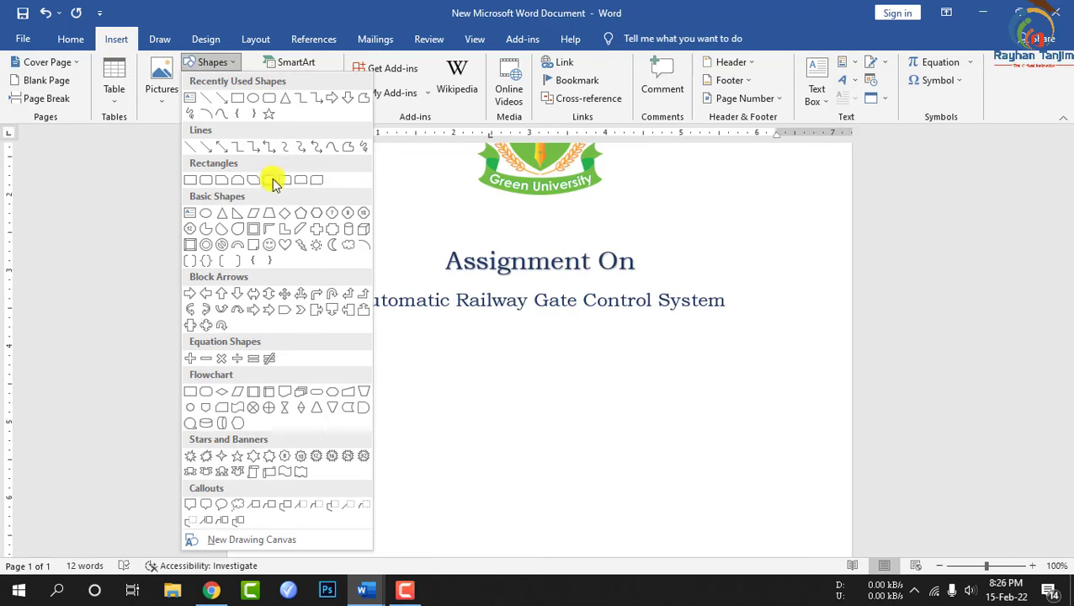
pyautogui.click(317, 186)
pyautogui.scroll(-3, 373, 404)
pyautogui.moveTo(347, 363); pyautogui.dragTo(549, 455)
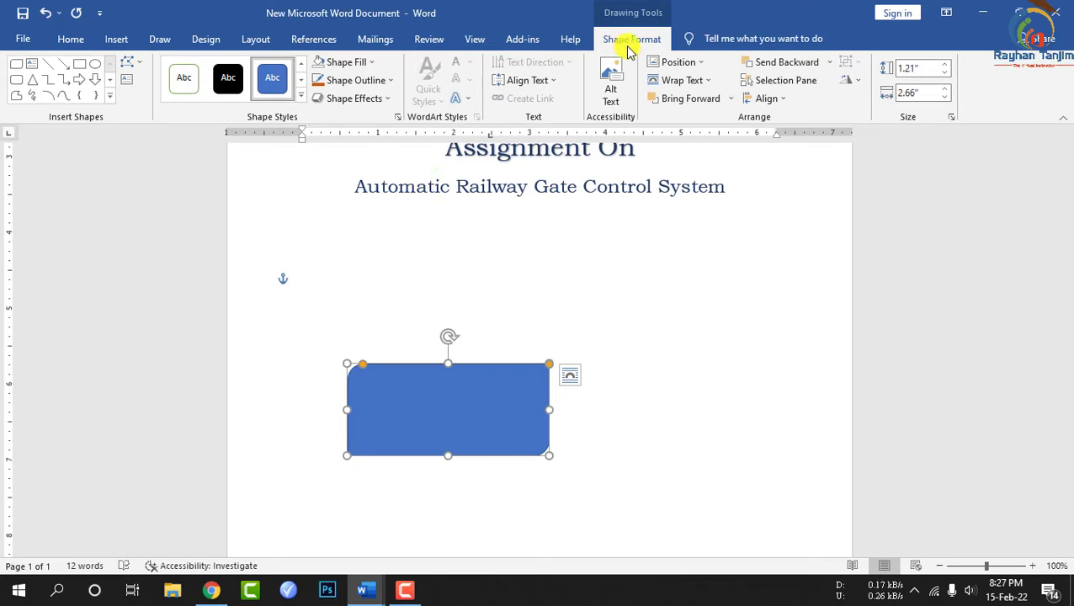
# Set the rectangle to No Fill with a dark orange outline
pyautogui.click(370, 61)
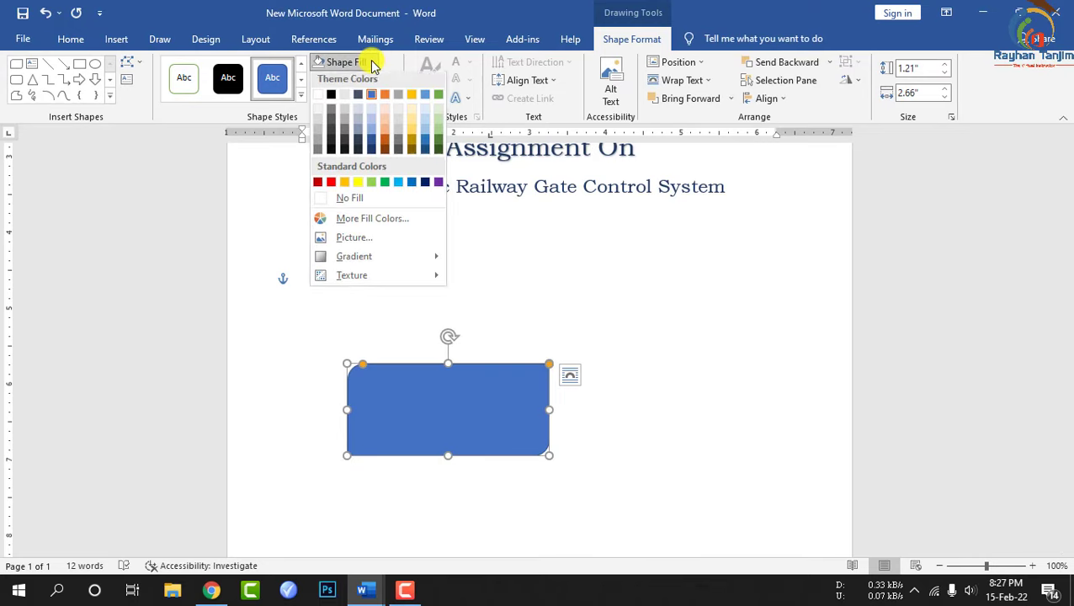
pyautogui.click(353, 203)
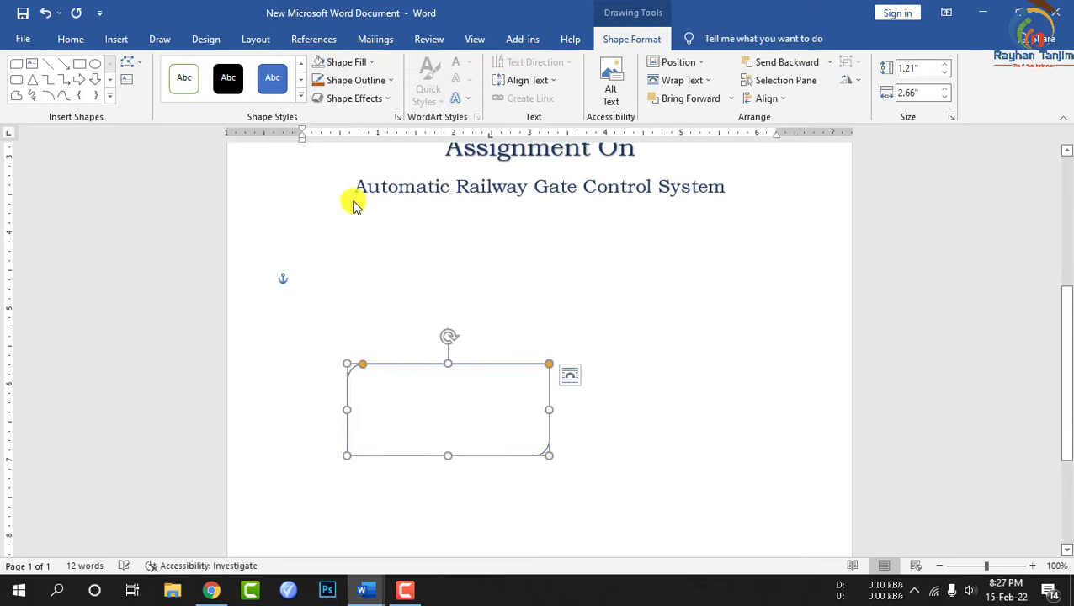
pyautogui.click(391, 80)
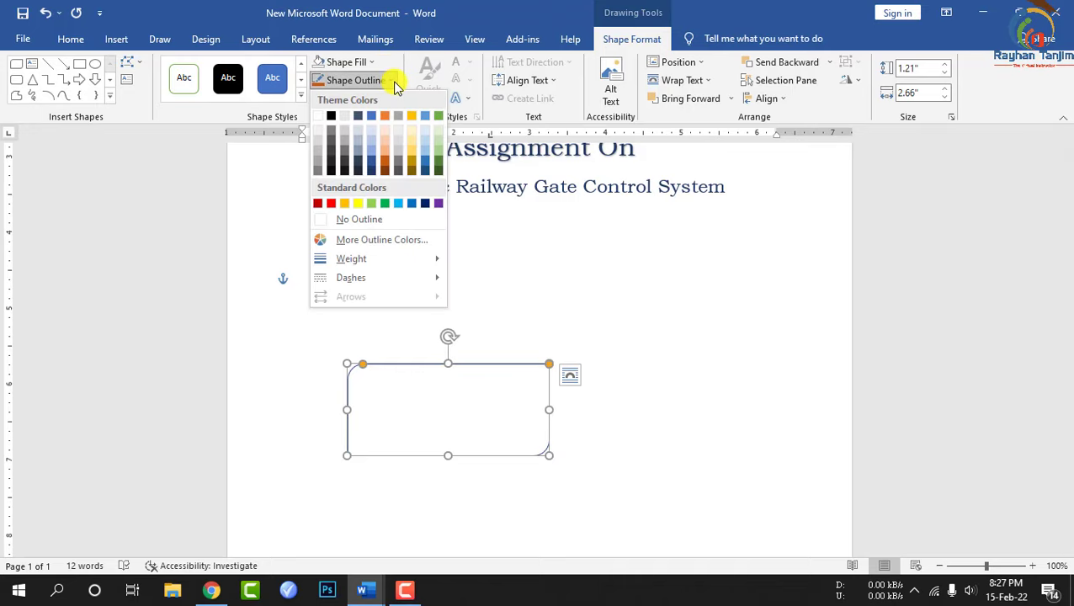
pyautogui.click(383, 168)
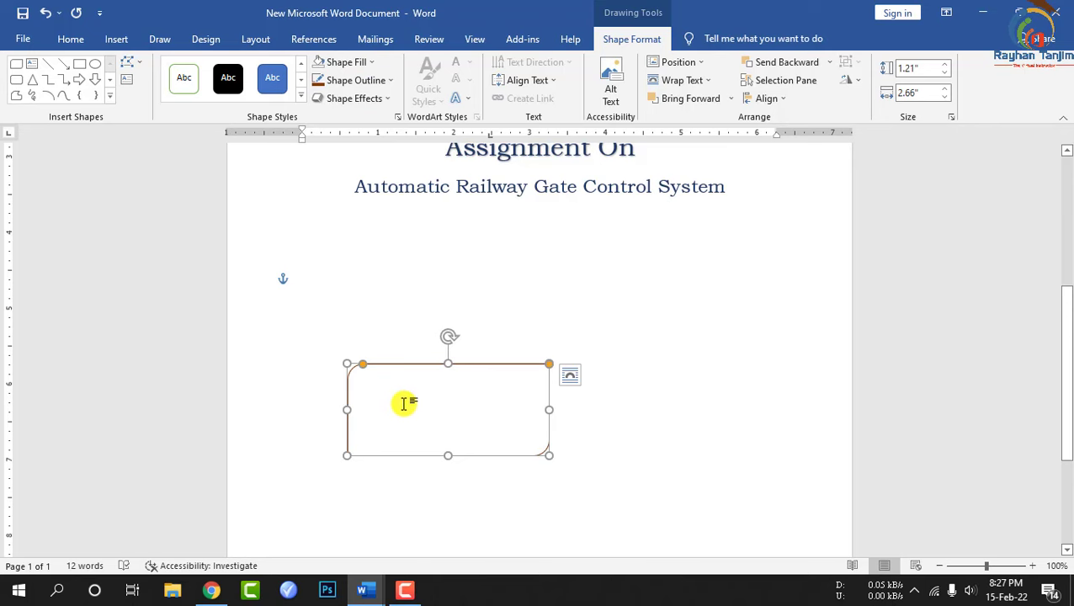
# Draw a text box inside the rounded rectangle and remove its outline
pyautogui.click(109, 39)
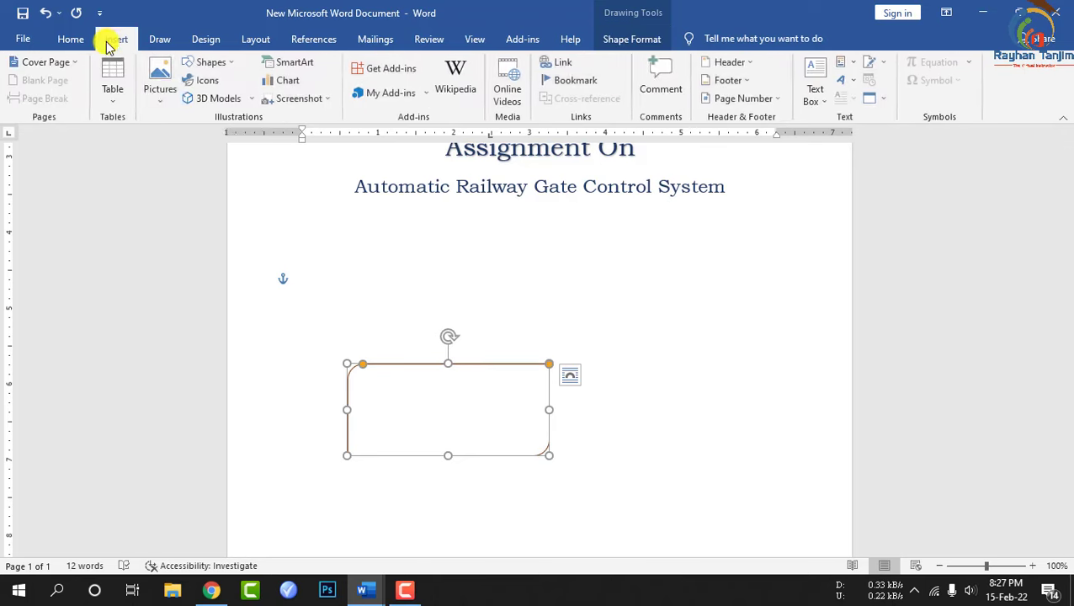
pyautogui.click(220, 63)
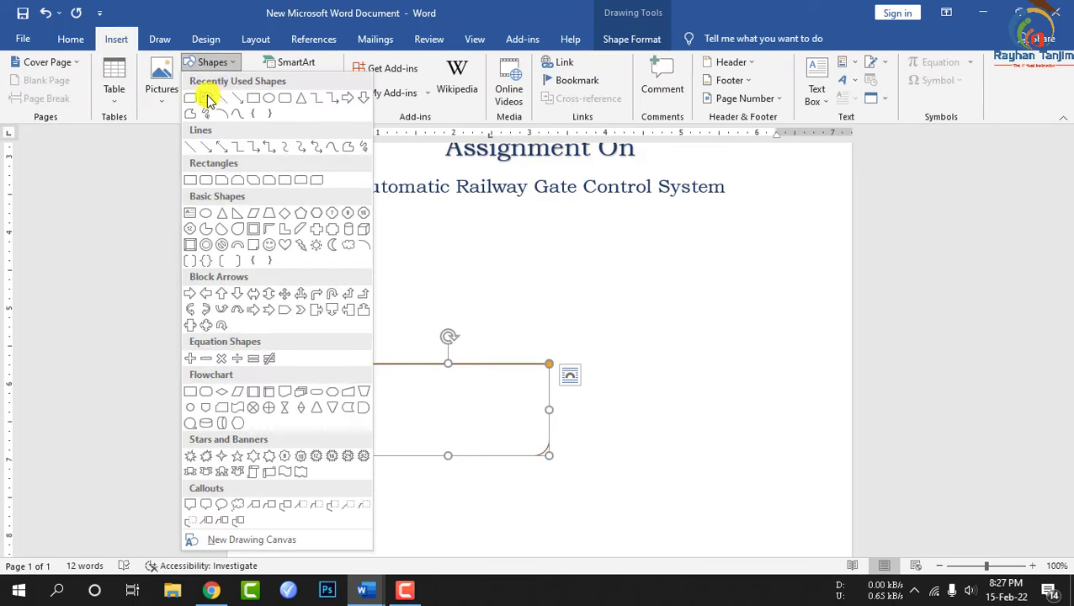
pyautogui.click(210, 100)
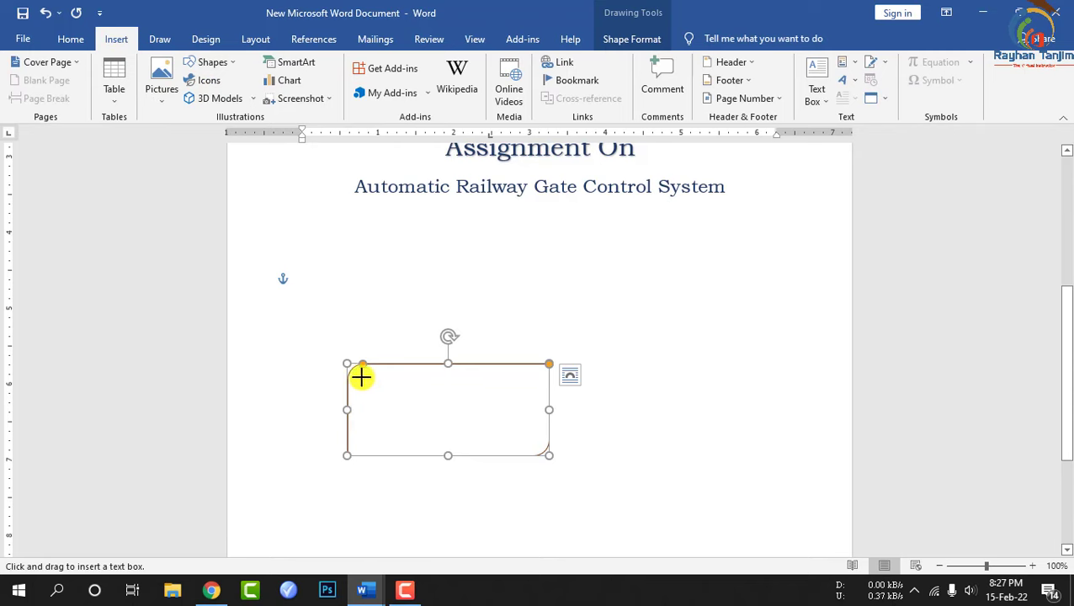
pyautogui.moveTo(361, 378); pyautogui.dragTo(543, 451)
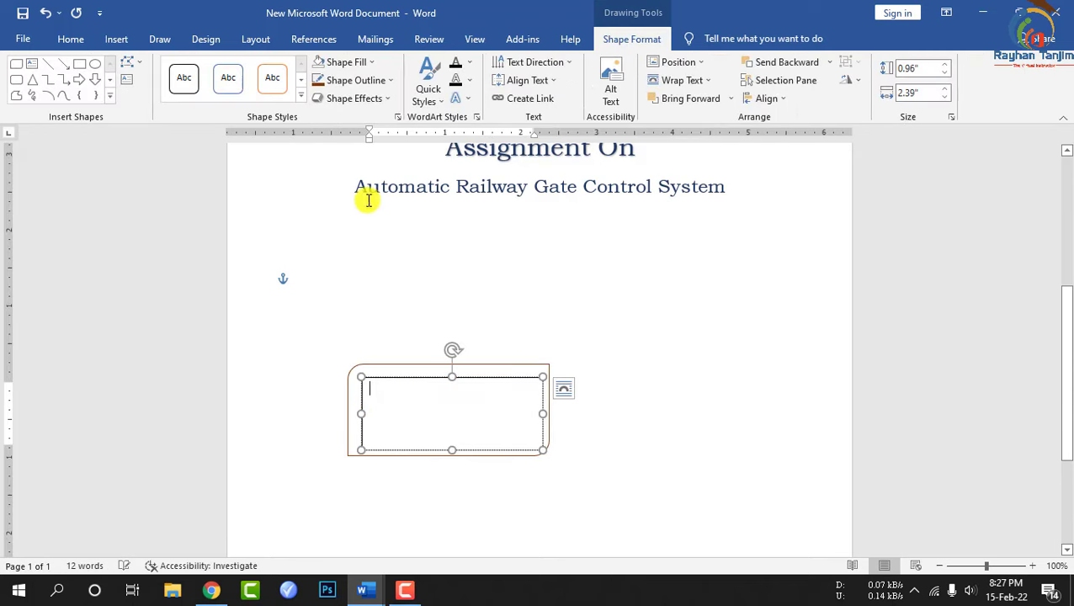
pyautogui.click(357, 80)
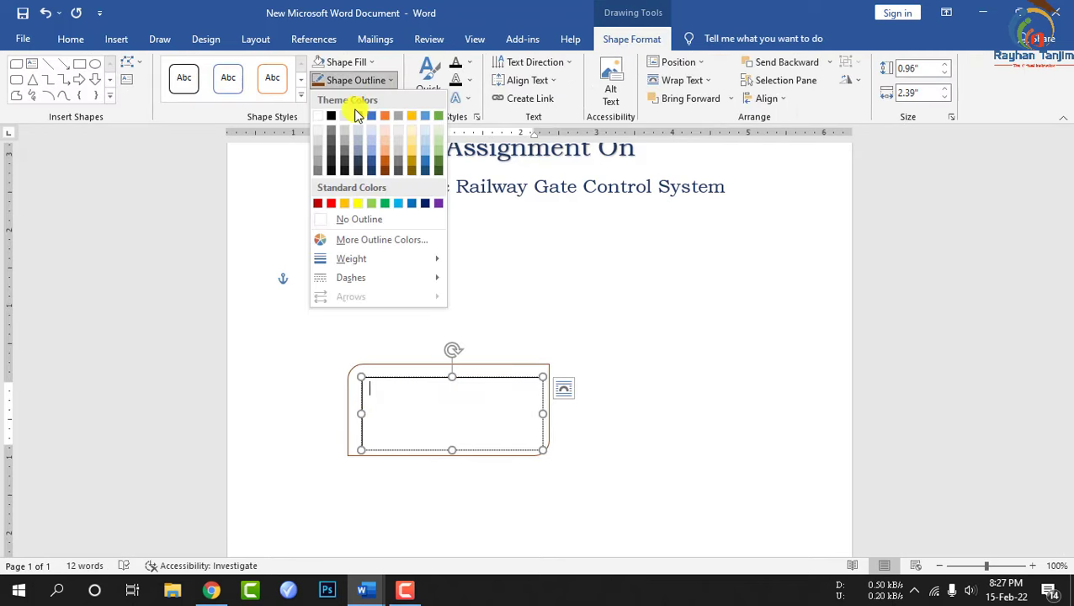
pyautogui.click(352, 220)
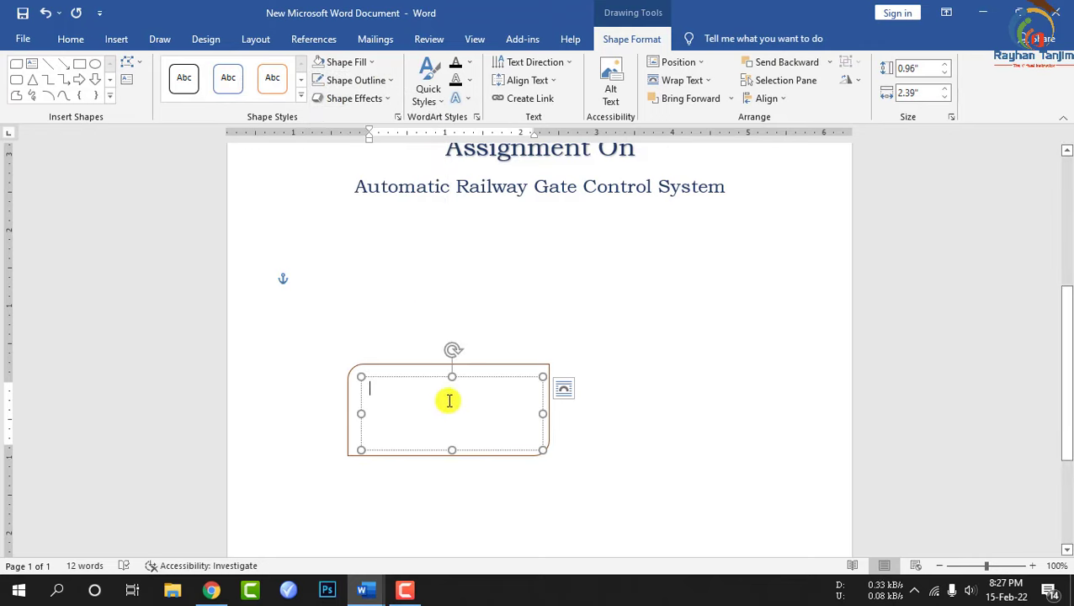
pyautogui.click(452, 413)
# Type the Submitted To details (teacher's name, Asst. Professor, EEE) and move the rounded frame up
pyautogui.write('Submitted To:')
pyautogui.write('Designation: Asst. Prof')
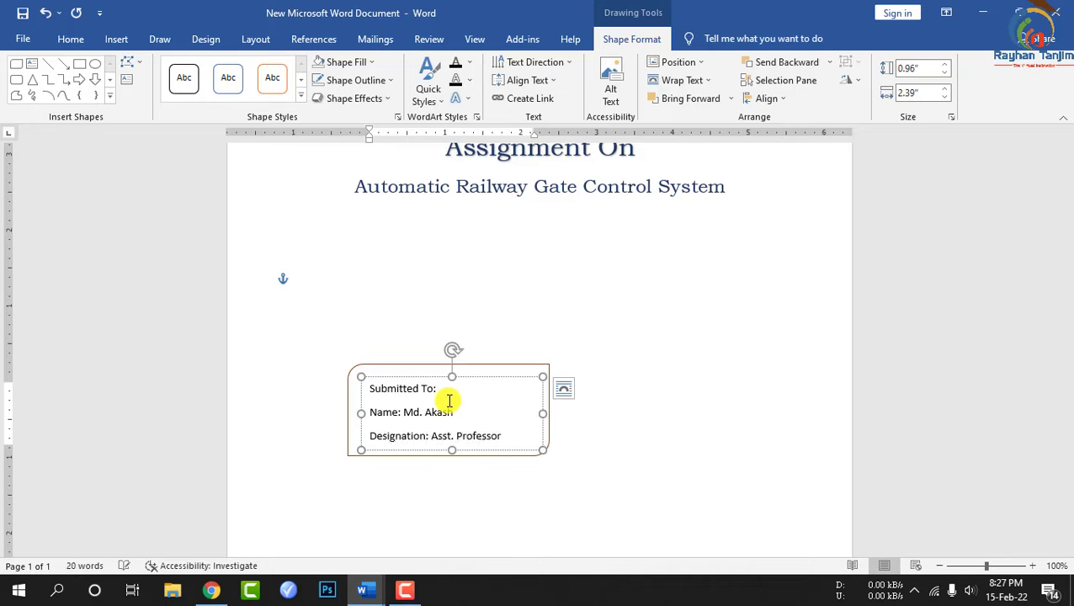
pyautogui.write('essor')
pyautogui.press('Return')
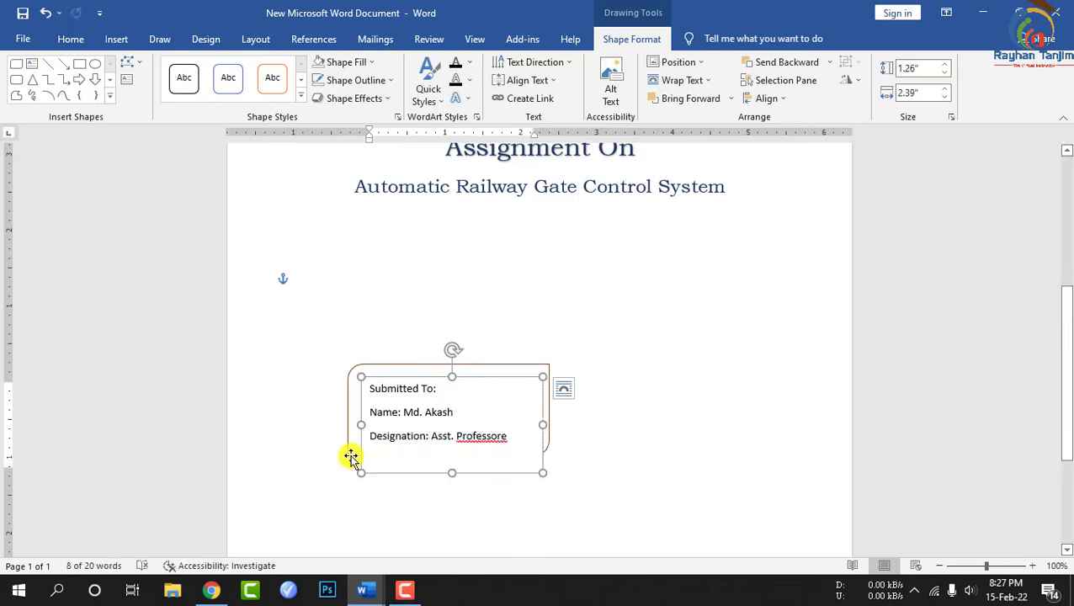
pyautogui.click(351, 457)
pyautogui.moveTo(444, 456)
pyautogui.mouseDown()
pyautogui.moveTo(492, 304)
pyautogui.moveTo(468, 245)
pyautogui.mouseUp()
# Correct 'Professore' to 'Professor', add a new line, and select all the text box's text
pyautogui.click(525, 441)
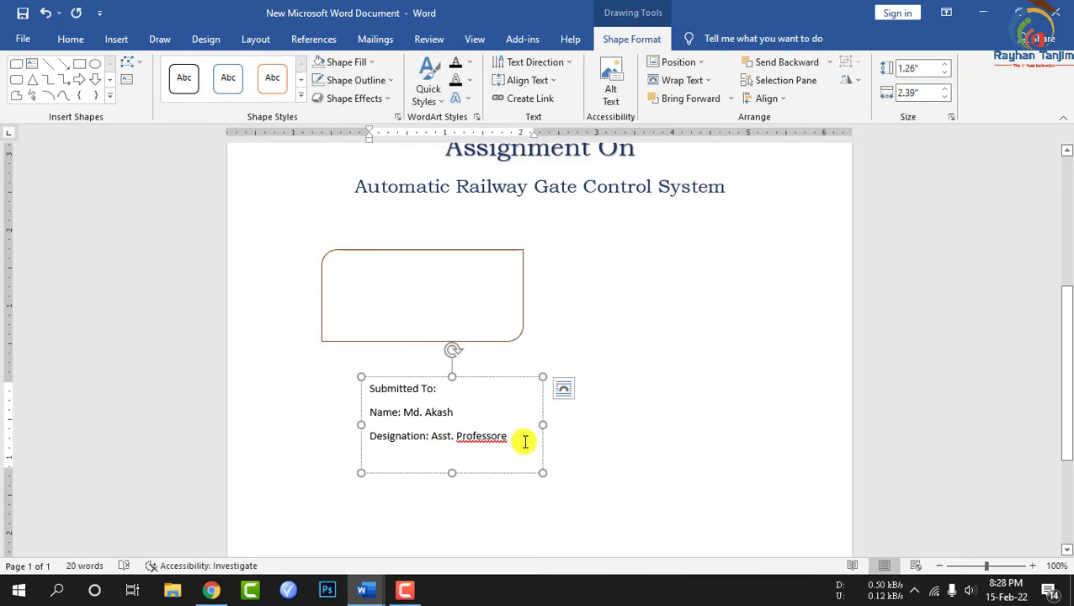
pyautogui.rightClick(502, 436)
pyautogui.click(473, 157)
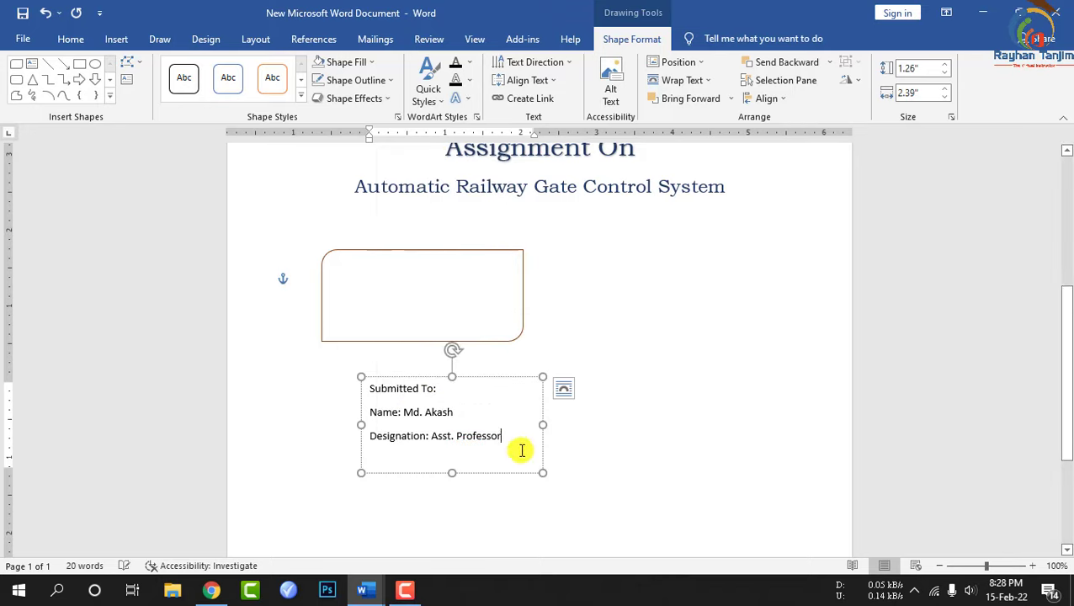
pyautogui.press('Return')
pyautogui.write('Department: EEE')
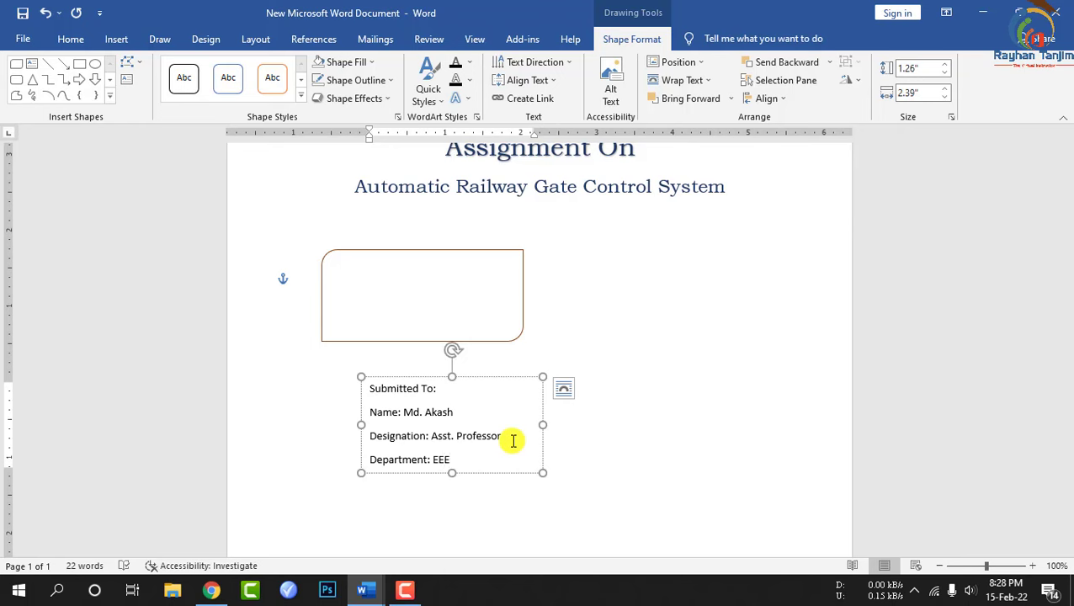
pyautogui.hotkey('ctrl', 'a')
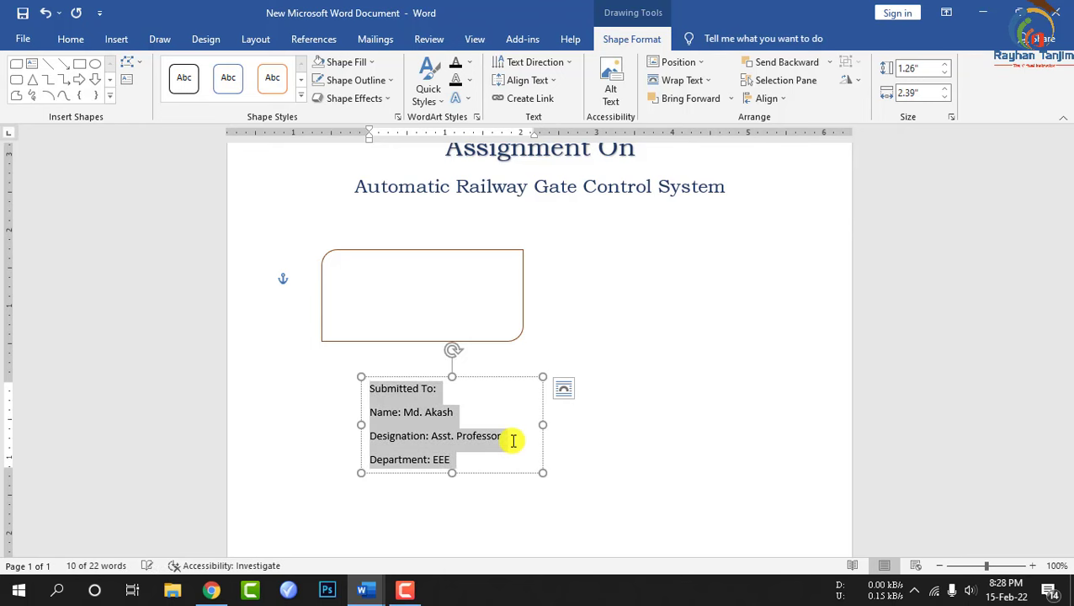
pyautogui.click(84, 41)
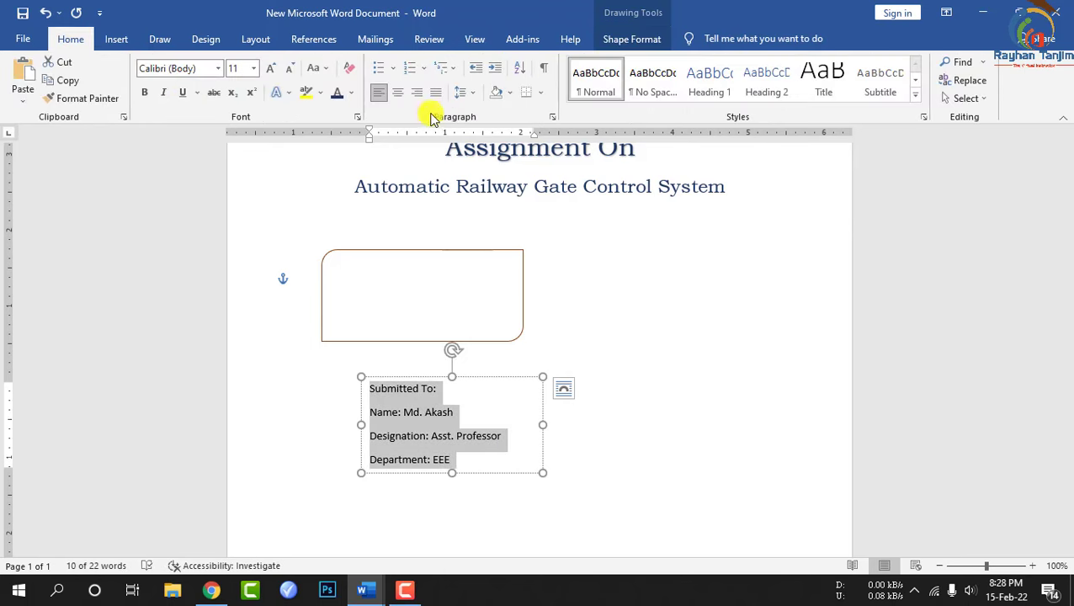
# Remove extra paragraph spacing, tighten the line spacing and set the Submitted To text in Times New Roman
pyautogui.click(460, 92)
pyautogui.click(515, 229)
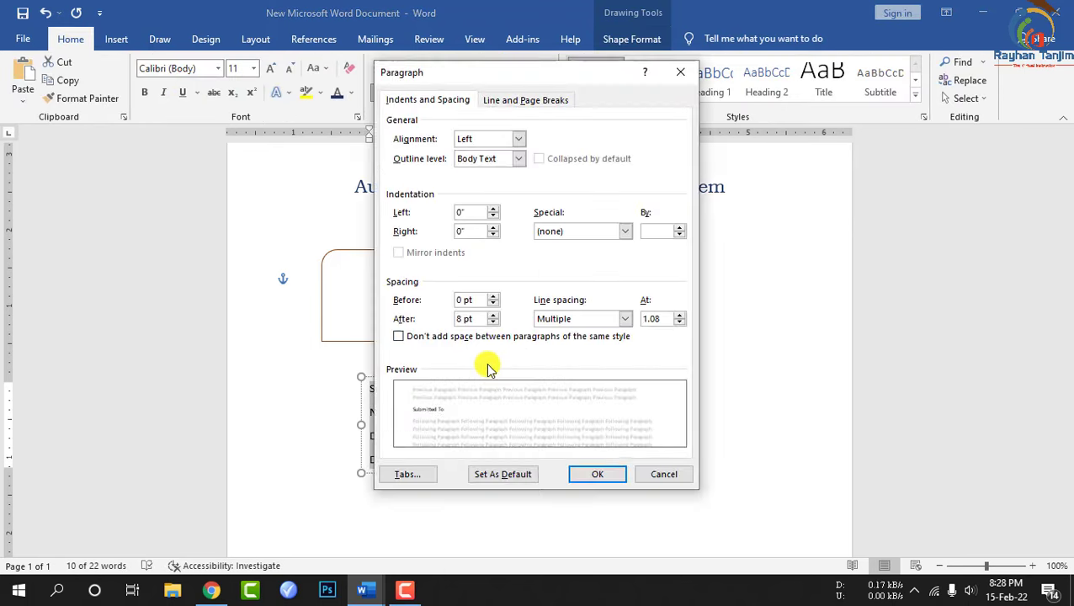
pyautogui.click(468, 339)
pyautogui.click(594, 474)
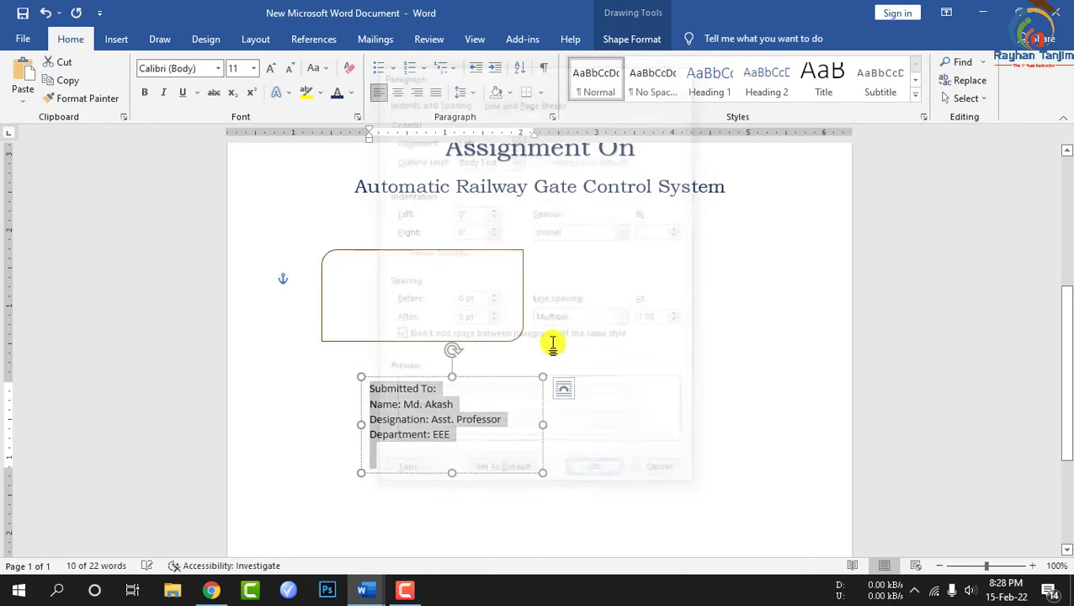
pyautogui.click(472, 91)
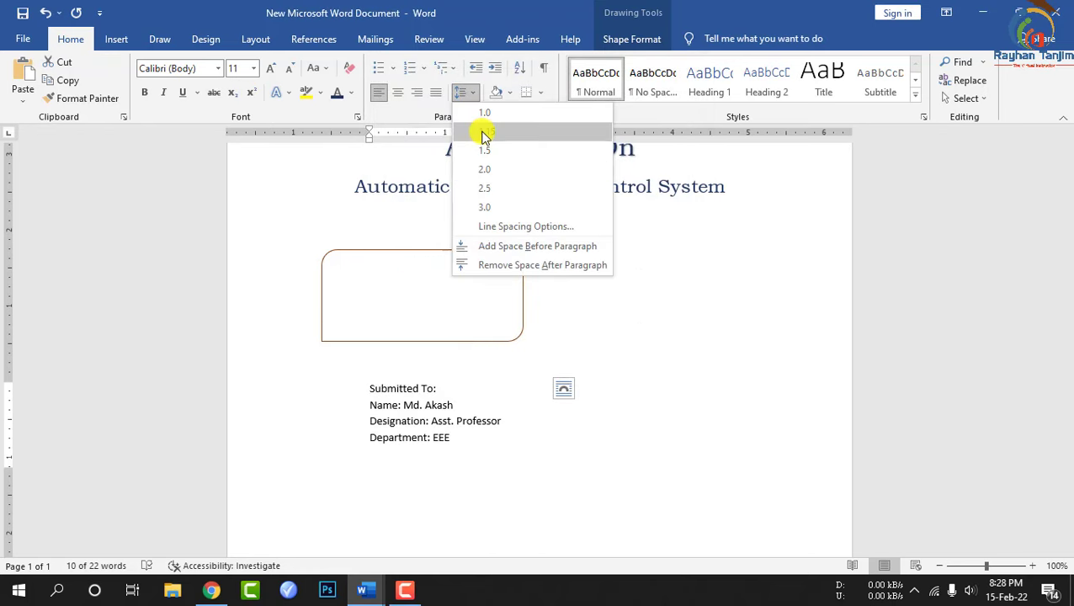
pyautogui.click(484, 133)
pyautogui.click(174, 70)
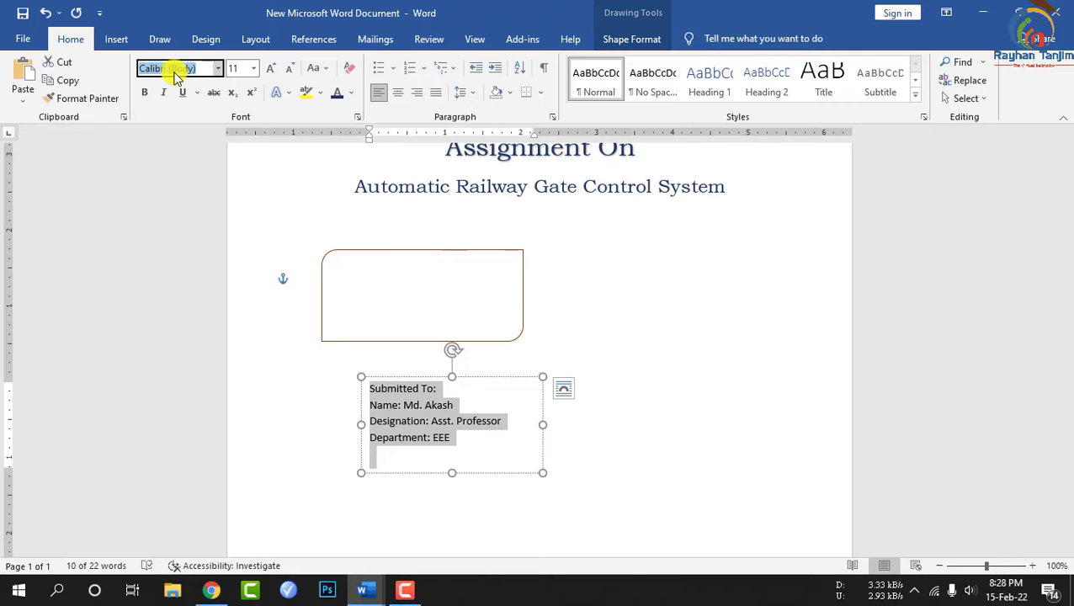
pyautogui.write('Times')
pyautogui.press('Return')
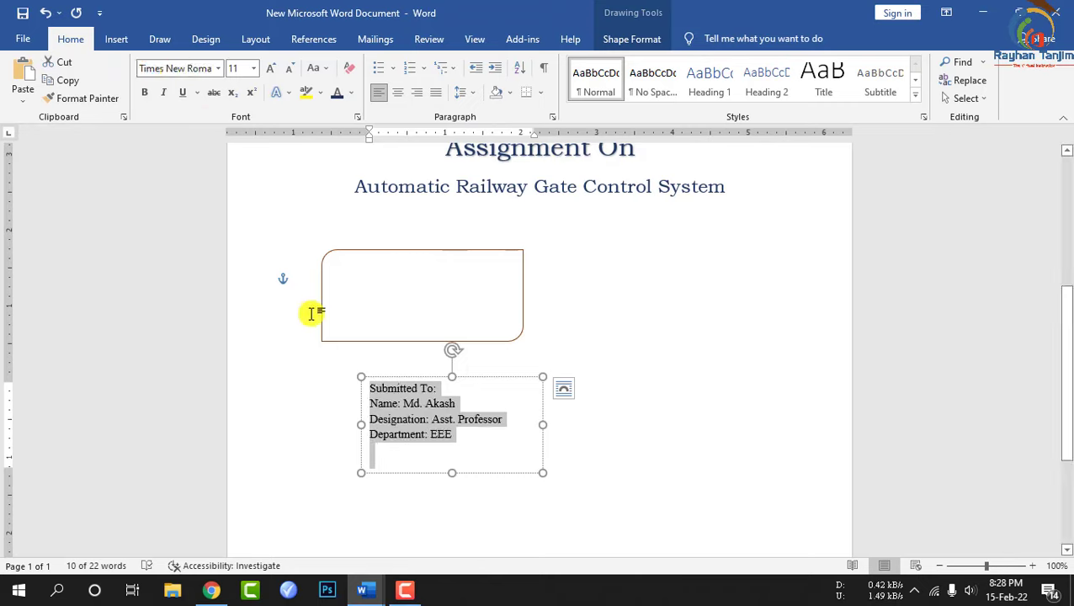
# Bold the Submitted To, Name, Designation and Department labels, then move the rounded frame over the text box
pyautogui.click(401, 458)
pyautogui.moveTo(437, 388); pyautogui.dragTo(371, 388)
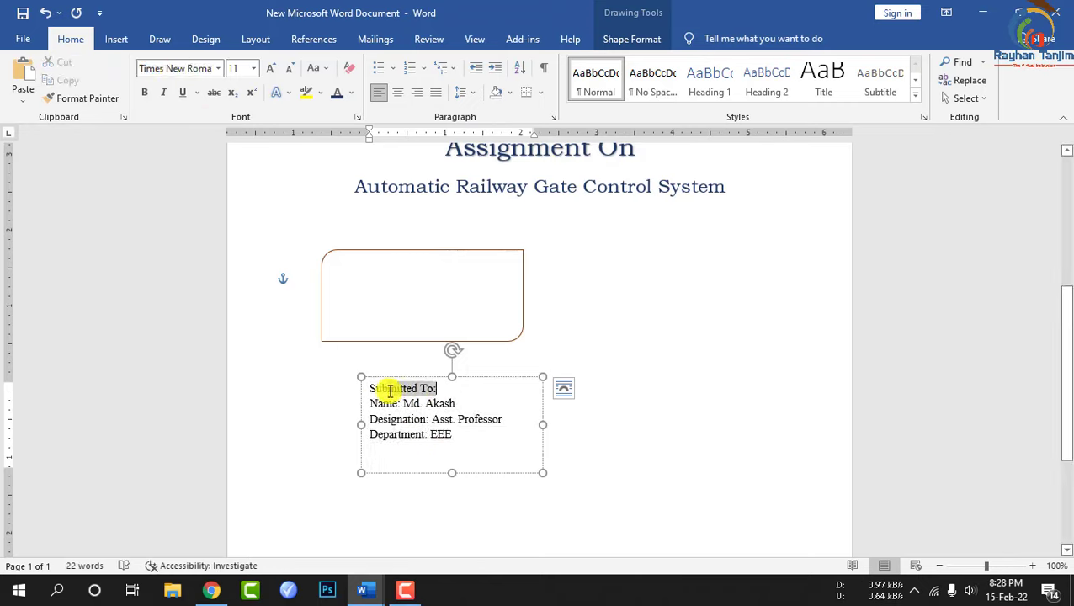
pyautogui.click(144, 95)
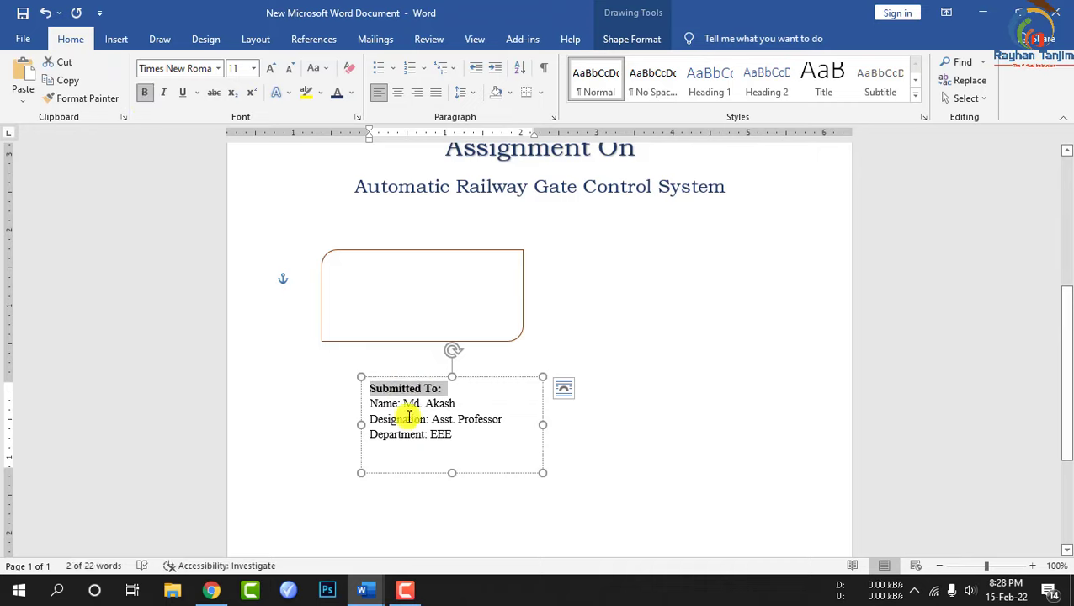
pyautogui.moveTo(403, 404); pyautogui.dragTo(369, 404)
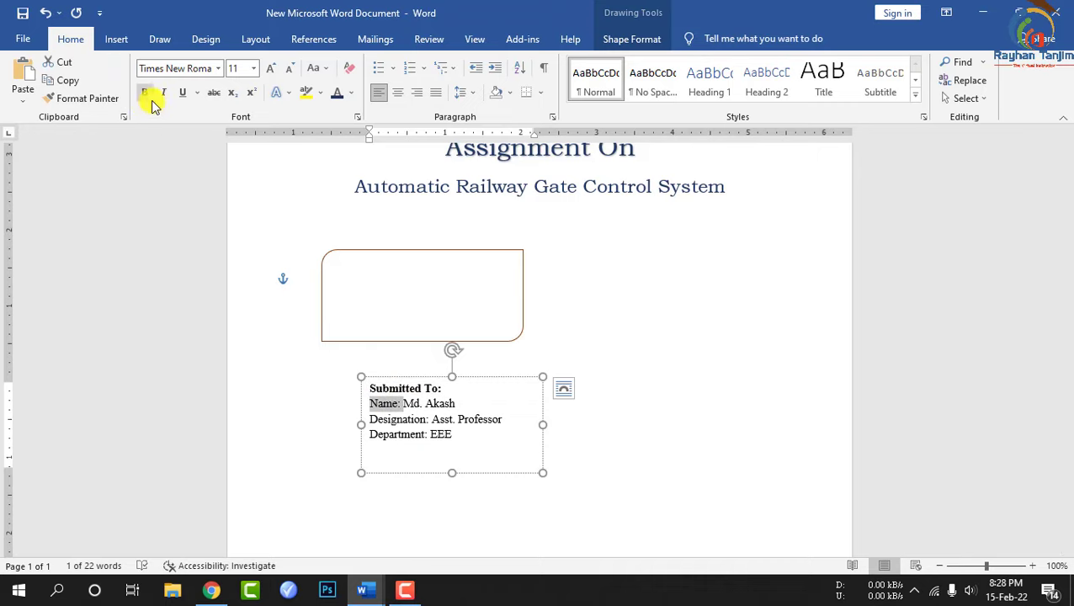
pyautogui.moveTo(431, 419); pyautogui.dragTo(370, 419)
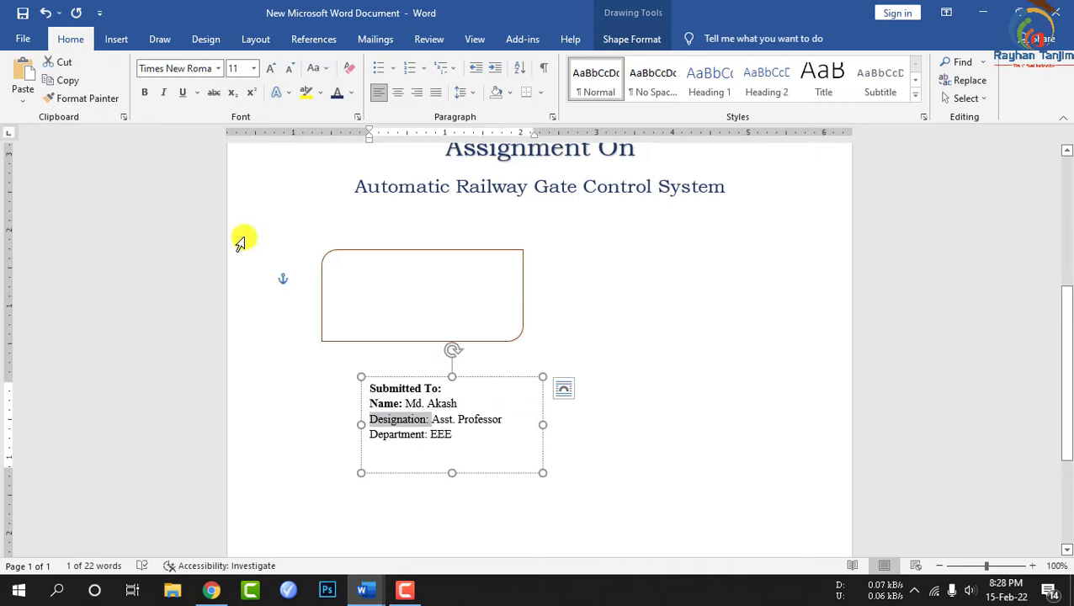
pyautogui.click(150, 96)
pyautogui.moveTo(439, 465); pyautogui.dragTo(312, 432)
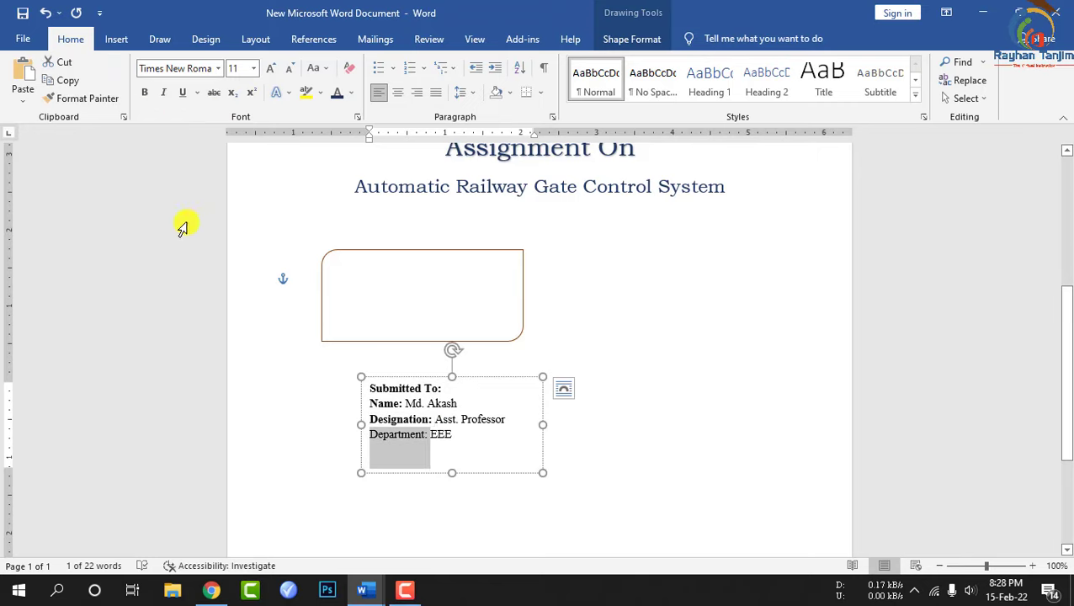
pyautogui.click(144, 95)
pyautogui.moveTo(439, 342)
pyautogui.mouseDown()
pyautogui.moveTo(458, 465)
pyautogui.moveTo(474, 460)
pyautogui.mouseUp()
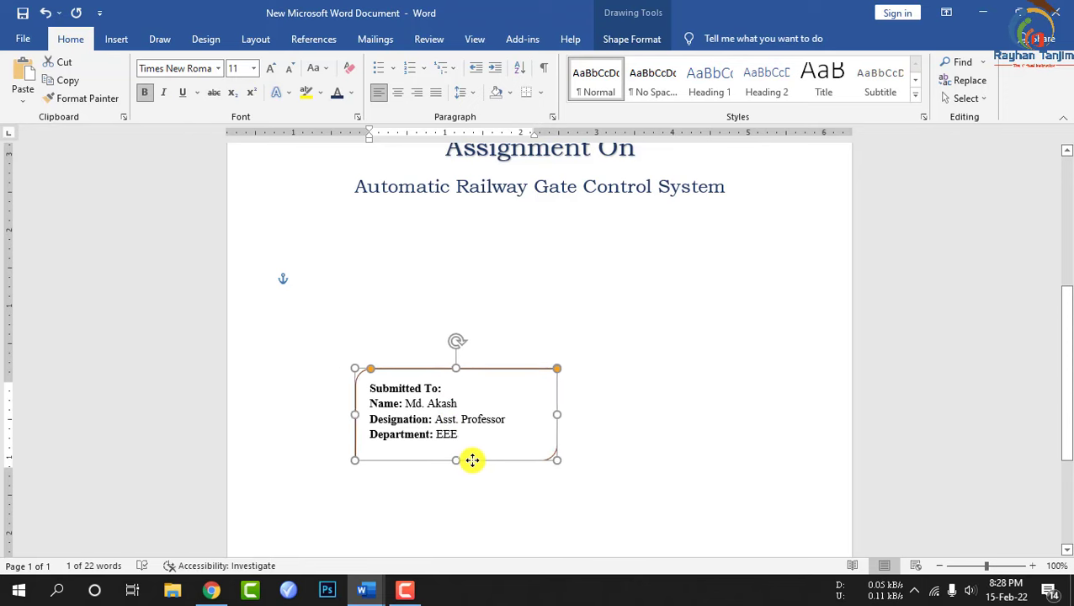
# Ctrl+drag copies of the rounded frame and the Submitted To text box to the lower right
pyautogui.click(642, 456)
pyautogui.click(482, 451)
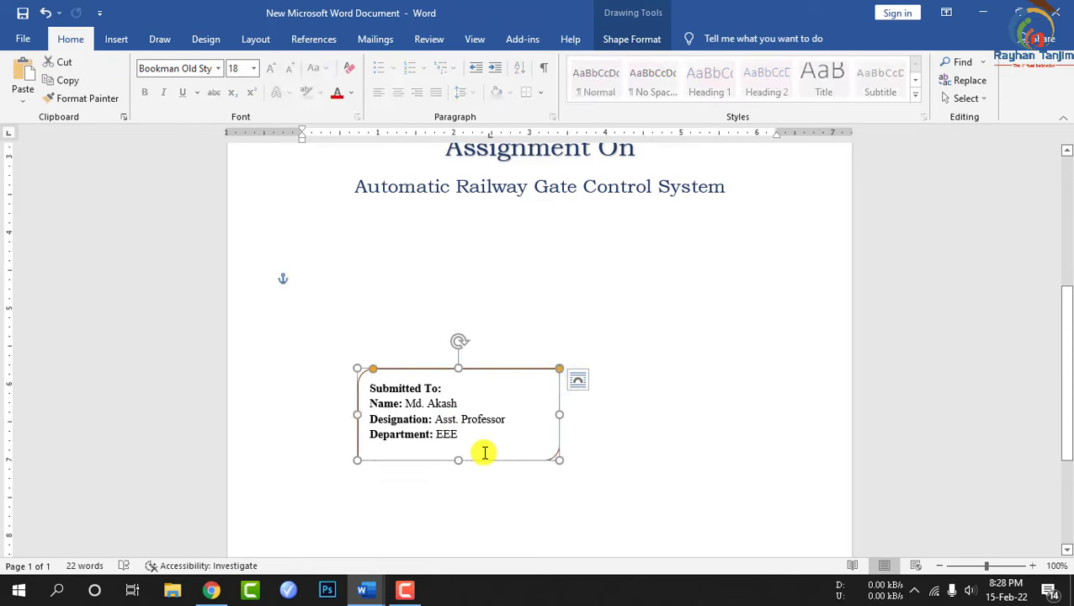
pyautogui.click(461, 468)
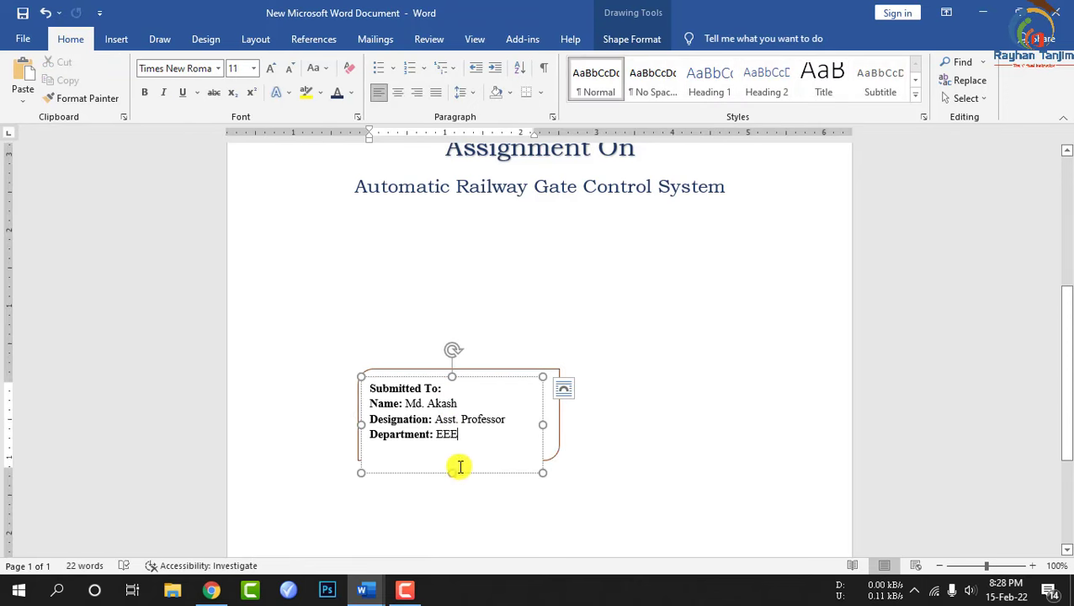
pyautogui.click(636, 432)
pyautogui.click(529, 462)
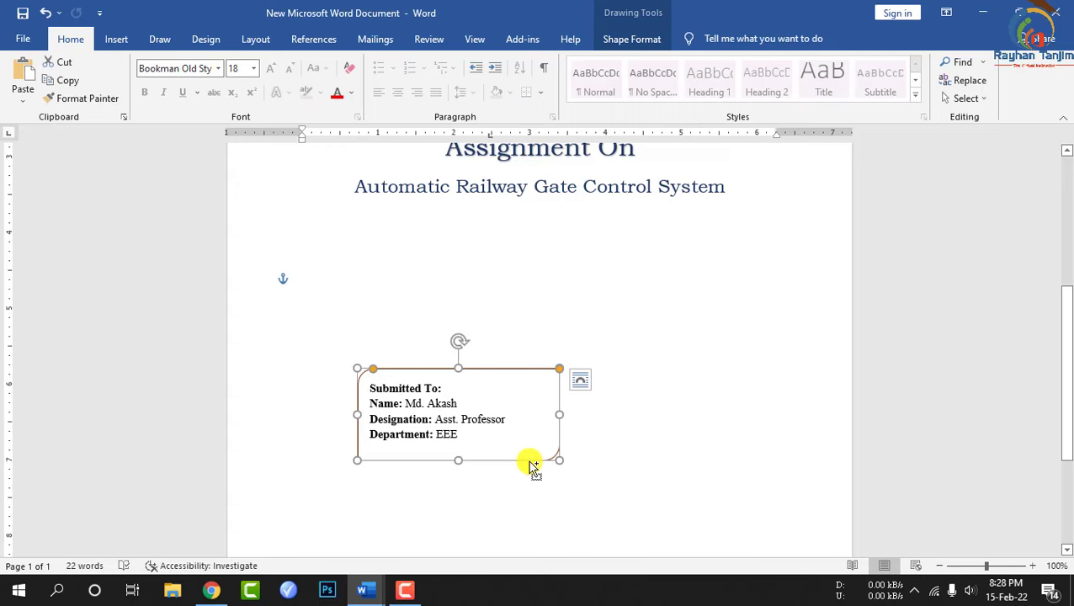
pyautogui.moveTo(532, 466); pyautogui.dragTo(736, 506)
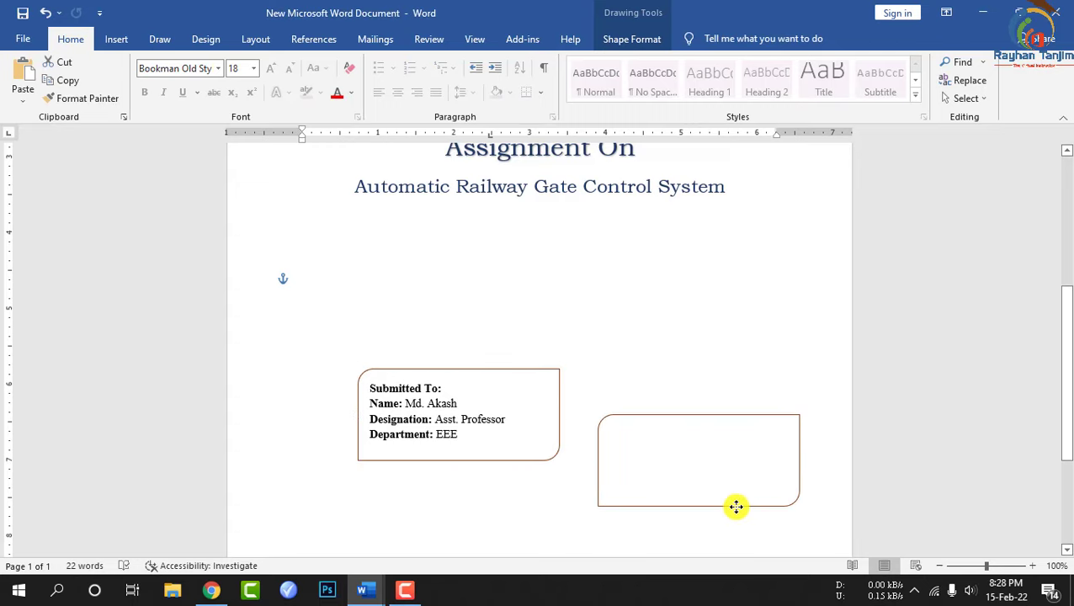
pyautogui.click(437, 445)
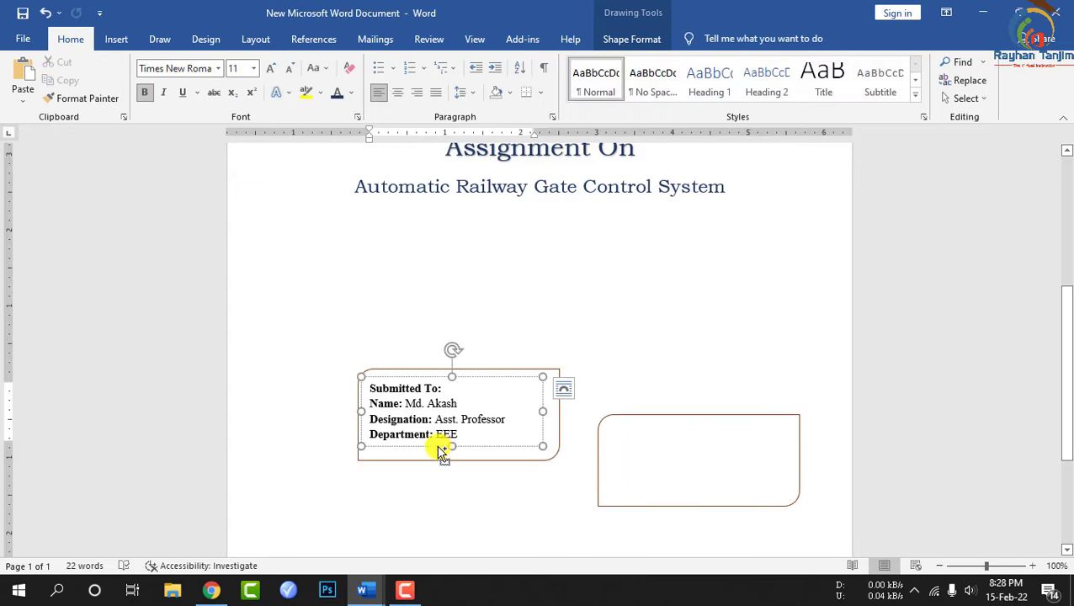
pyautogui.moveTo(448, 446); pyautogui.dragTo(678, 499)
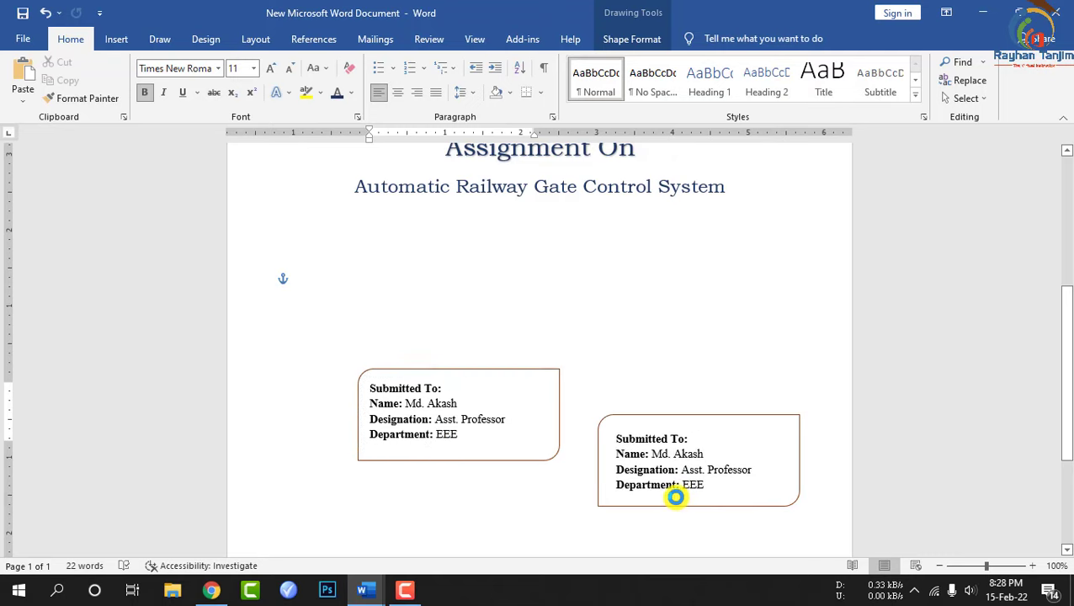
# Change the copied heading from Submitted To to Submitted By and erase the old name
pyautogui.click(682, 440)
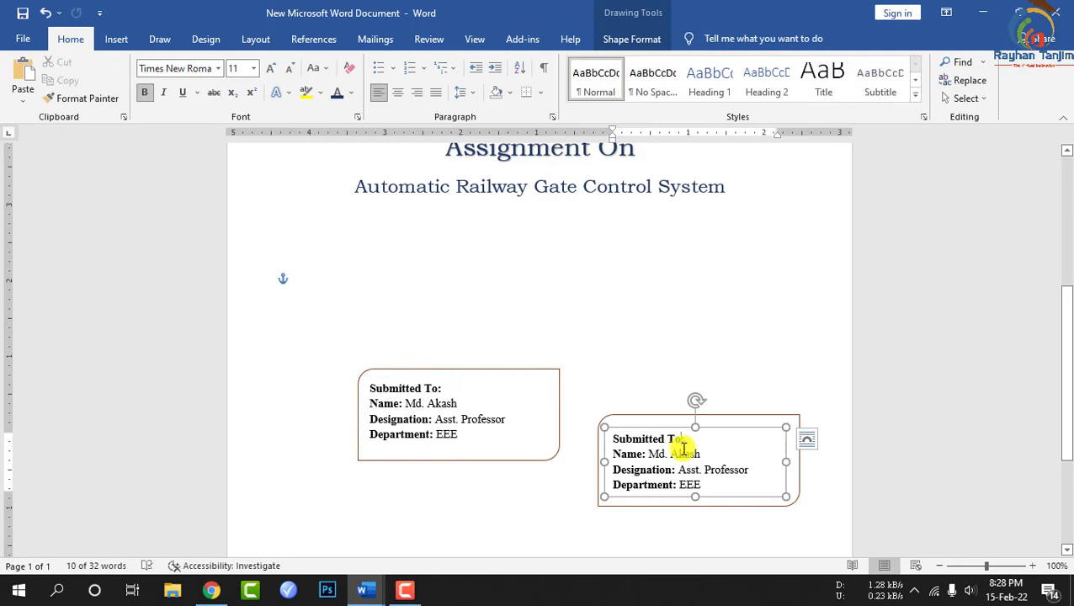
pyautogui.press('BackSpace')
pyautogui.press('BackSpace')
pyautogui.write('By')
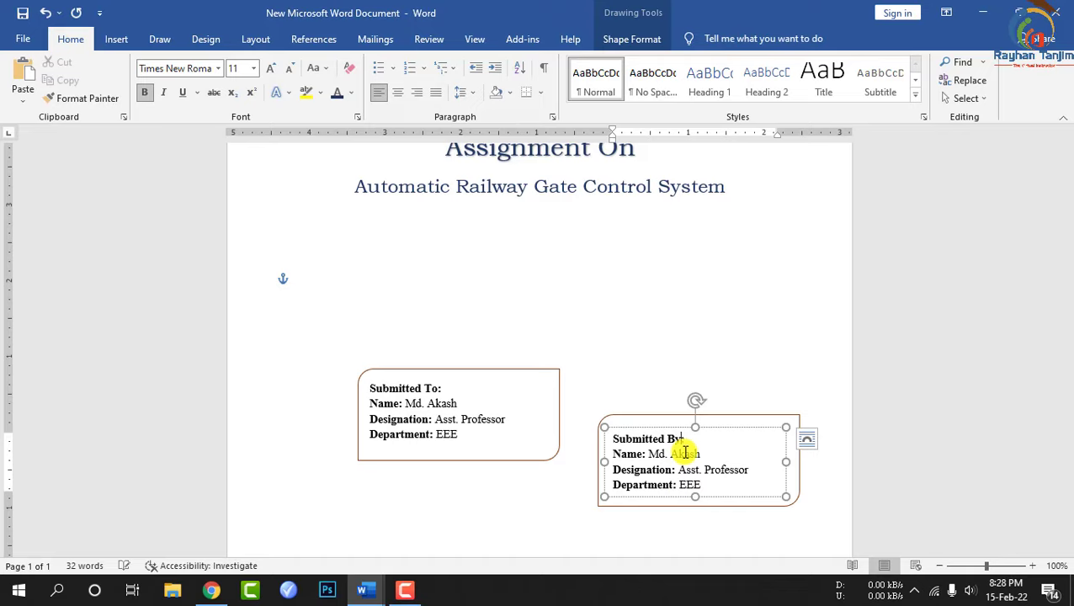
pyautogui.click(713, 454)
pyautogui.press('BackSpace')
pyautogui.press('BackSpace')
pyautogui.write('Rasel')
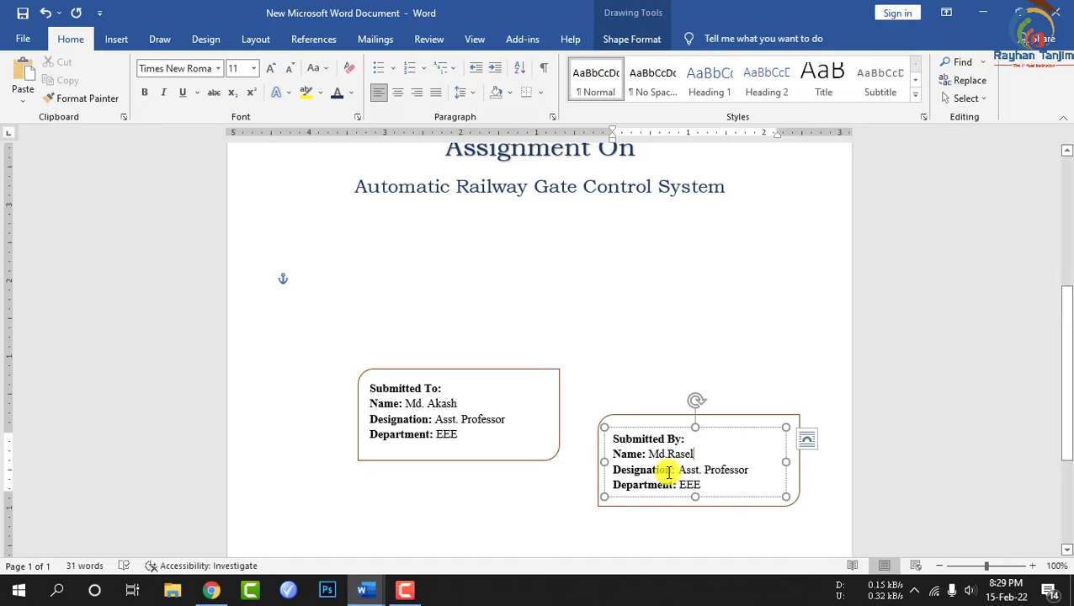
# Replace the Designation line in the copy with ID: 1121
pyautogui.moveTo(671, 472); pyautogui.dragTo(613, 470)
pyautogui.write('ID')
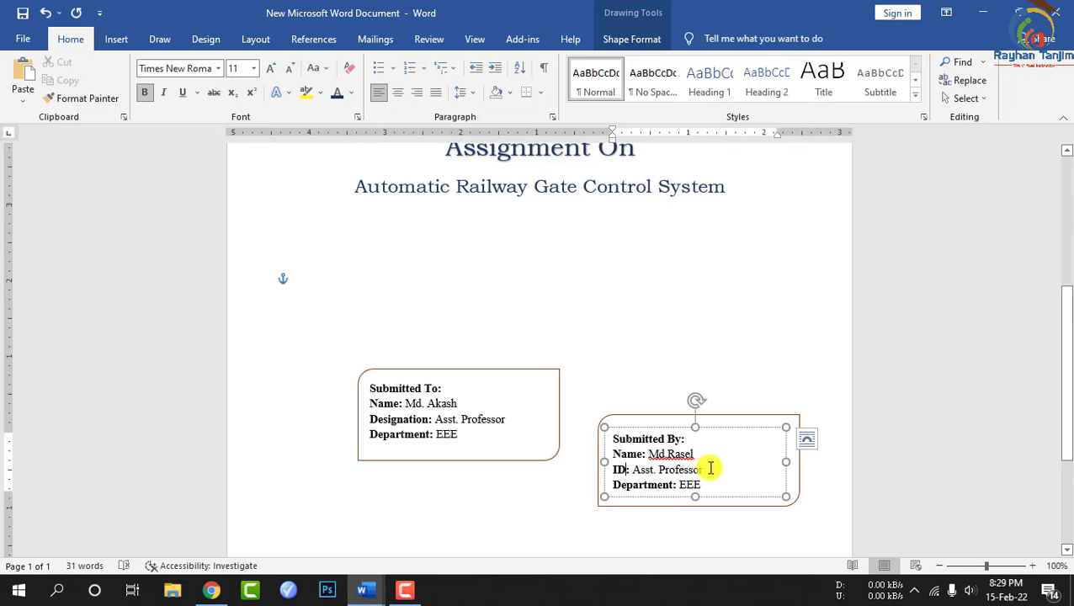
pyautogui.moveTo(707, 470); pyautogui.dragTo(642, 471)
pyautogui.write('111')
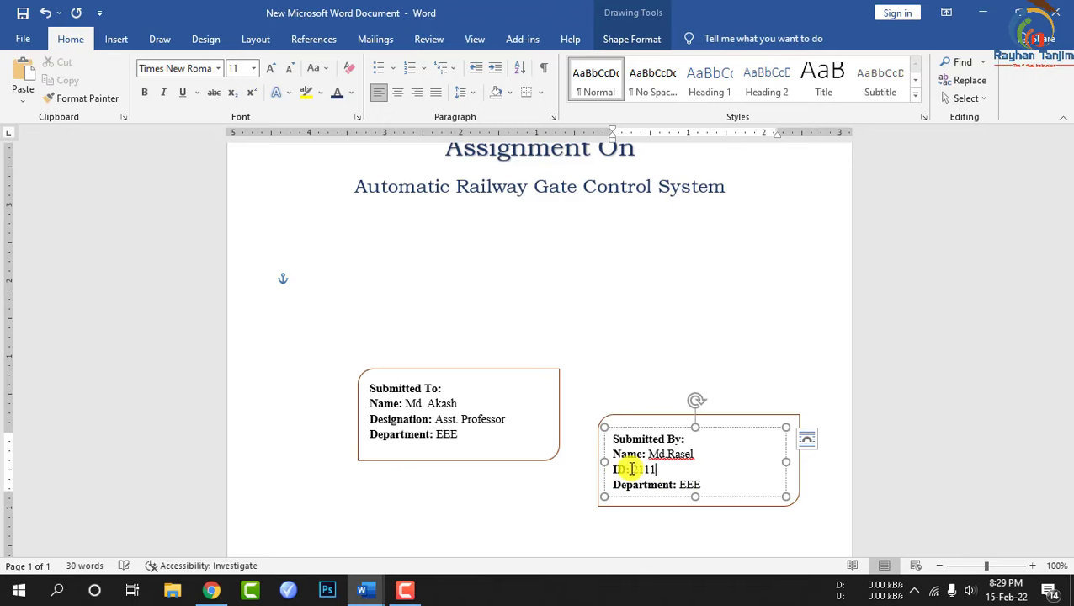
pyautogui.write('21')
pyautogui.click(698, 532)
pyautogui.scroll(-1, 623, 499)
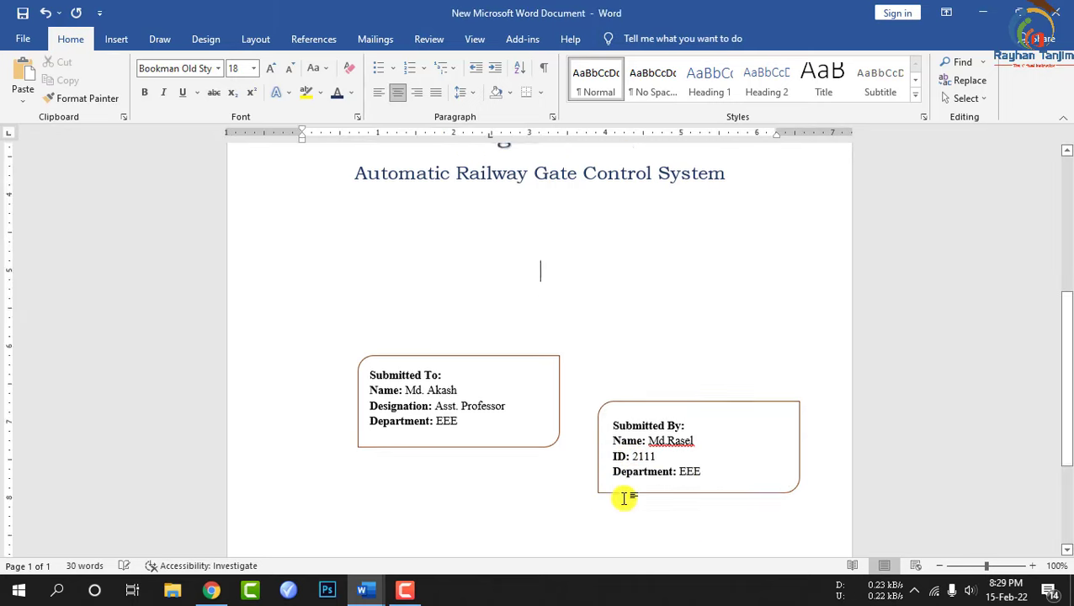
pyautogui.scroll(-3, 634, 194)
pyautogui.scroll(3, 666, 383)
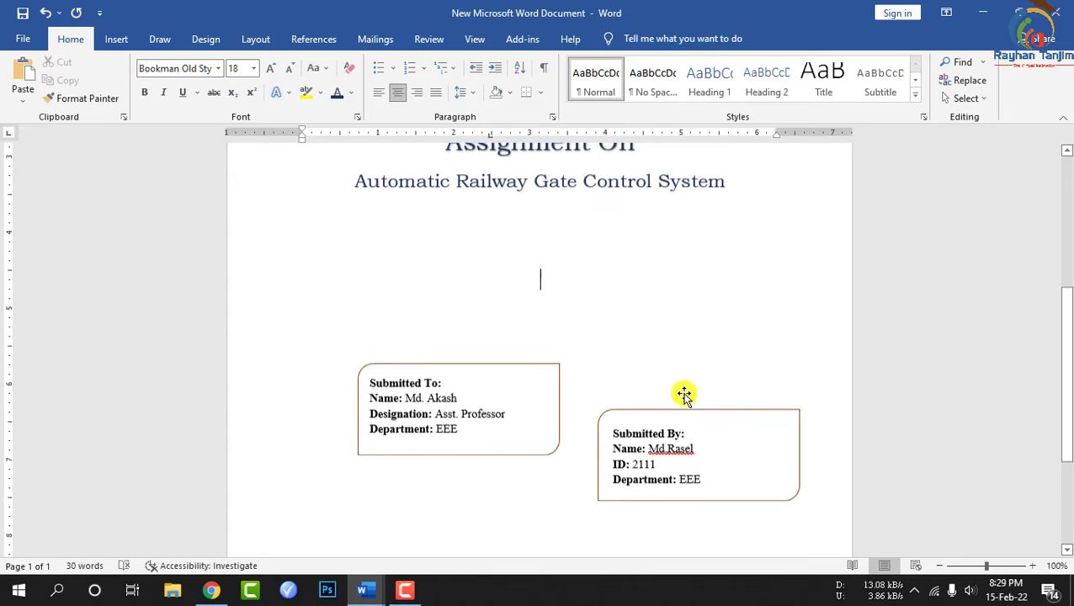
pyautogui.scroll(-5, 583, 337)
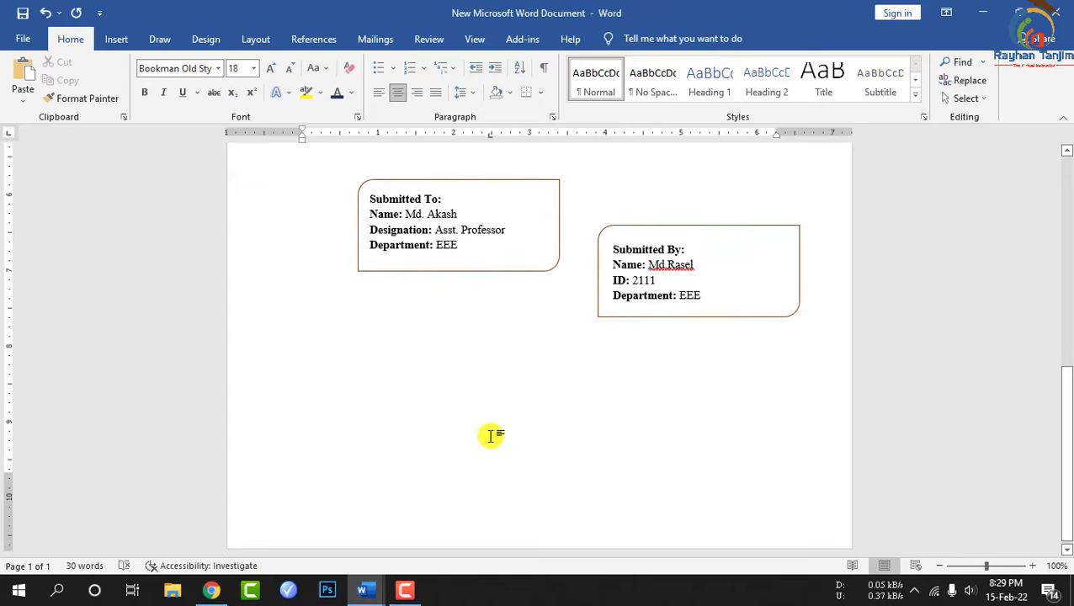
# Type the 'Date of Submission: 22-Feb-2022' line below the two boxes
pyautogui.doubleClick(486, 472)
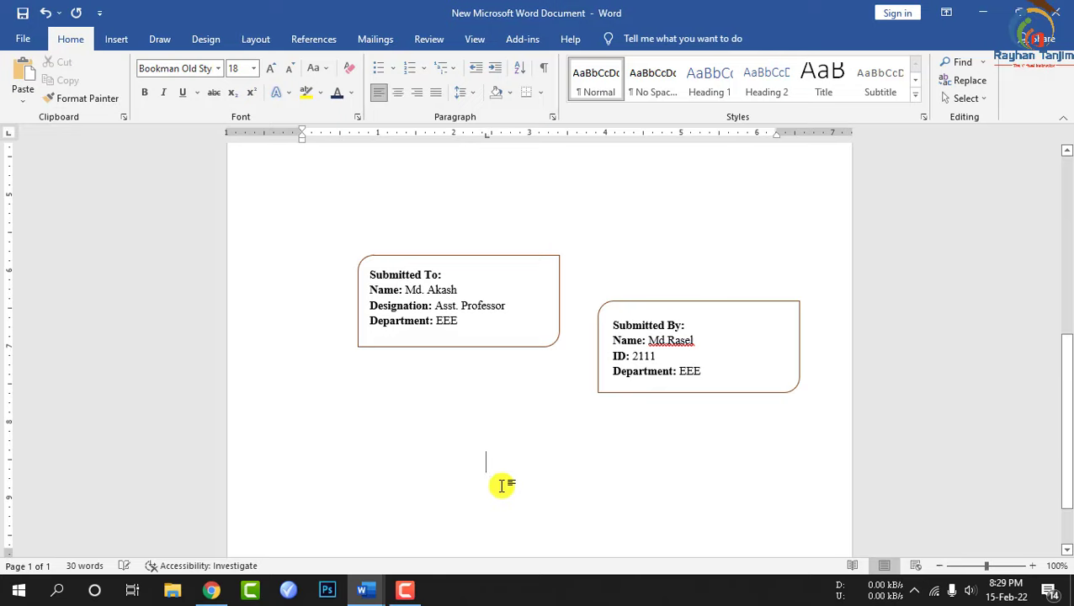
pyautogui.write('Date of Submission: 13-Feb-')
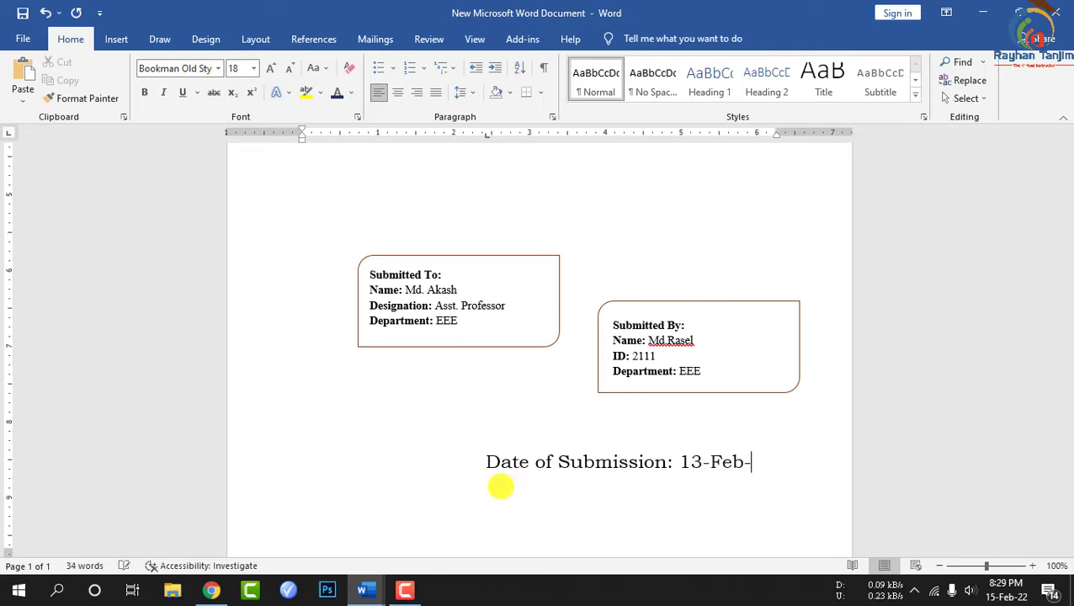
pyautogui.doubleClick(683, 462)
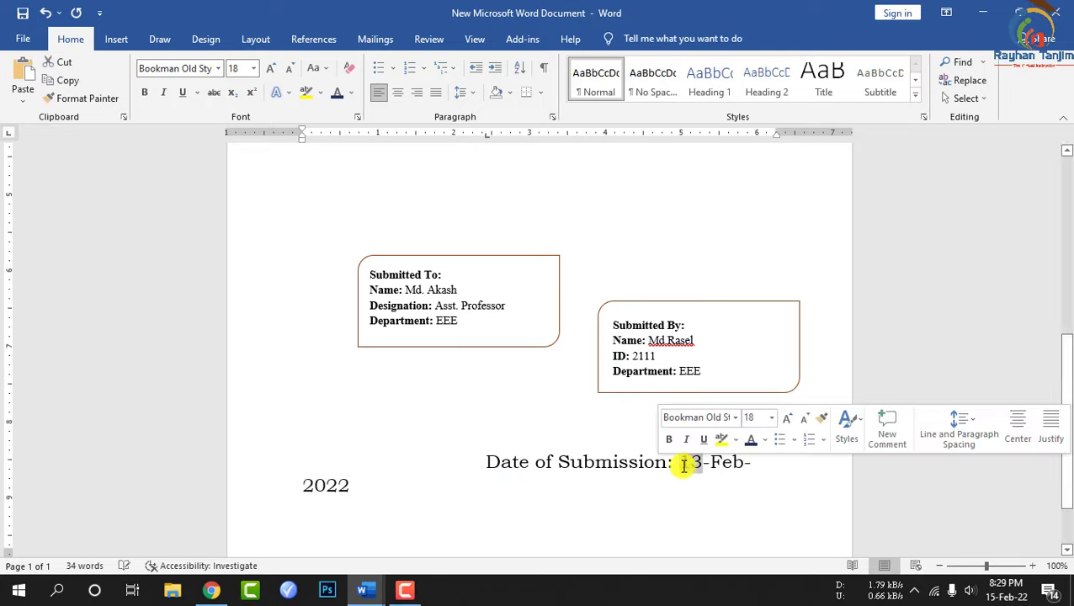
pyautogui.write('22')
# Set the date line to size 16, centre it, change its font and push it down a line
pyautogui.moveTo(746, 489); pyautogui.dragTo(329, 464)
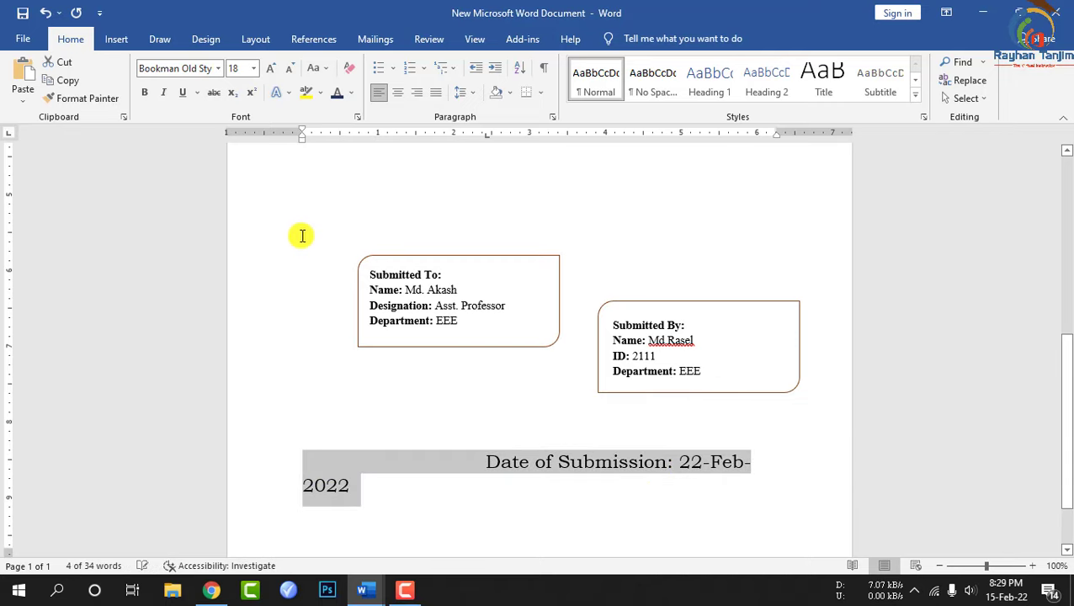
pyautogui.click(289, 68)
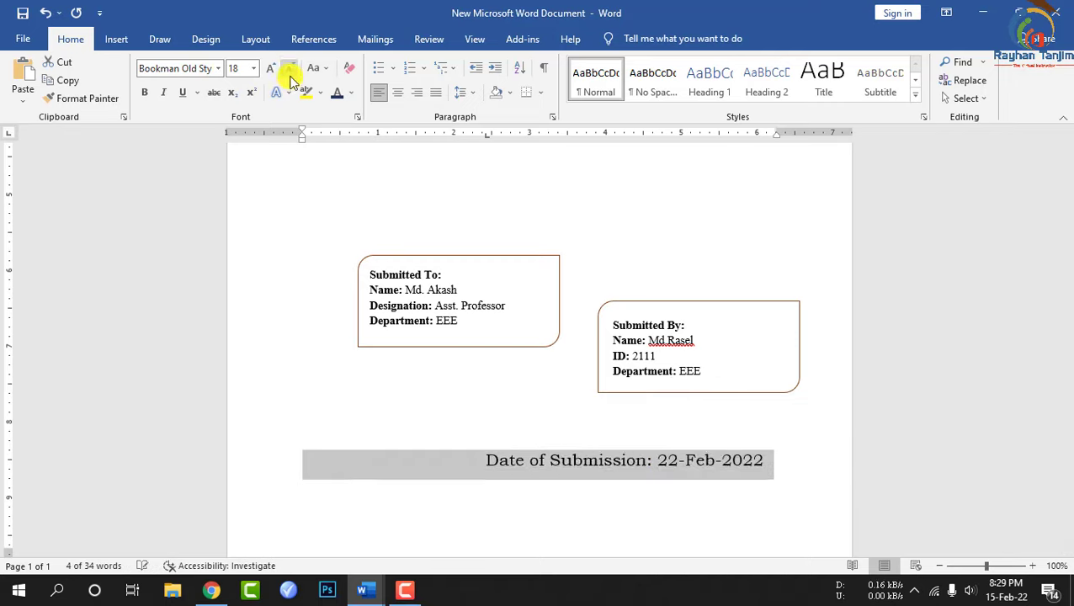
pyautogui.click(401, 93)
pyautogui.click(196, 72)
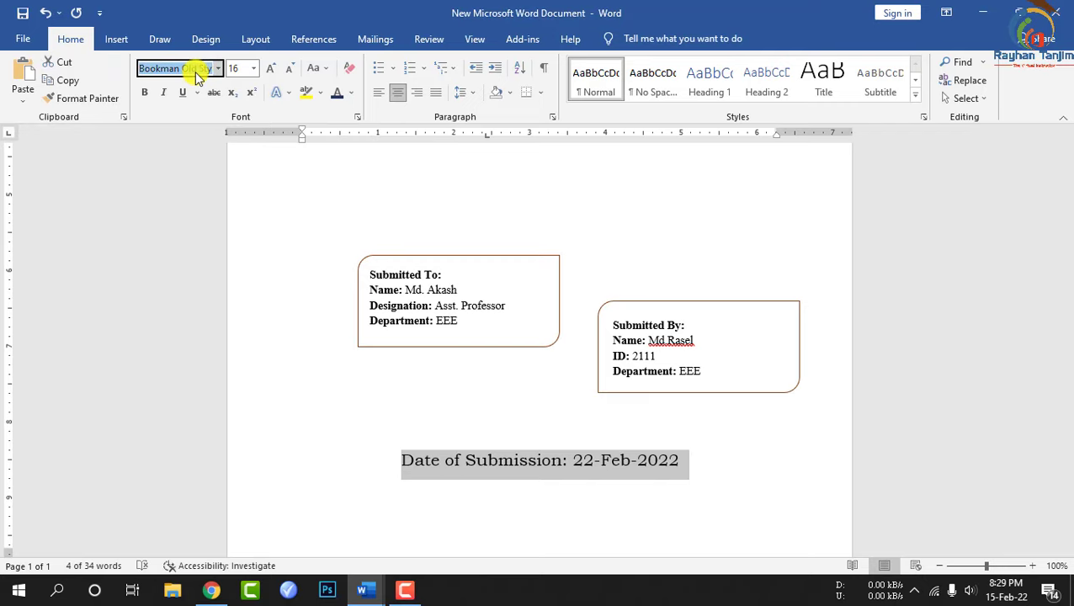
pyautogui.write('Times New Roma')
pyautogui.click(508, 434)
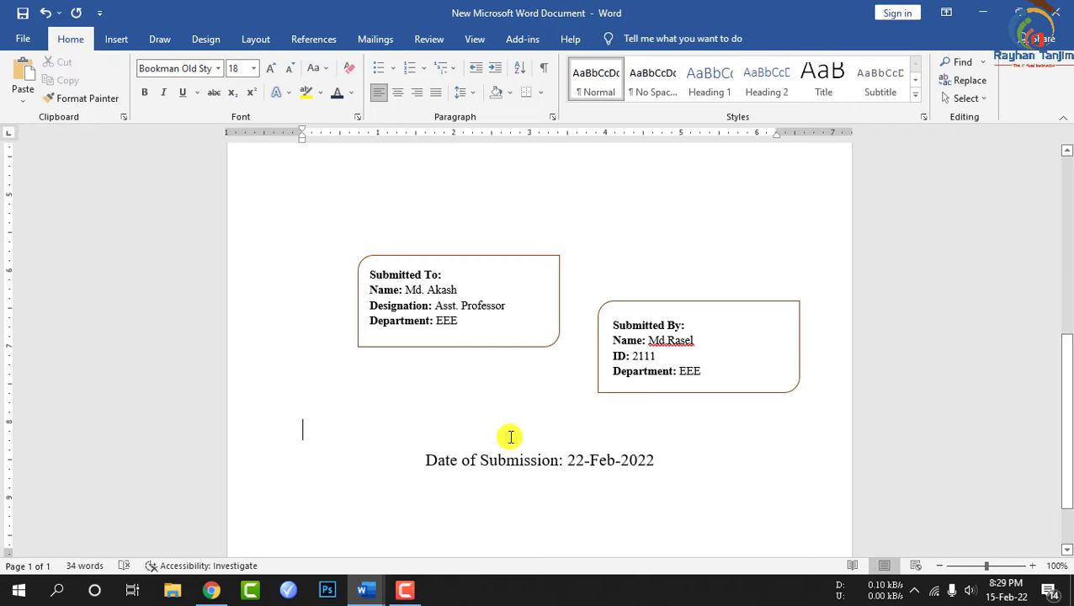
pyautogui.press('Return')
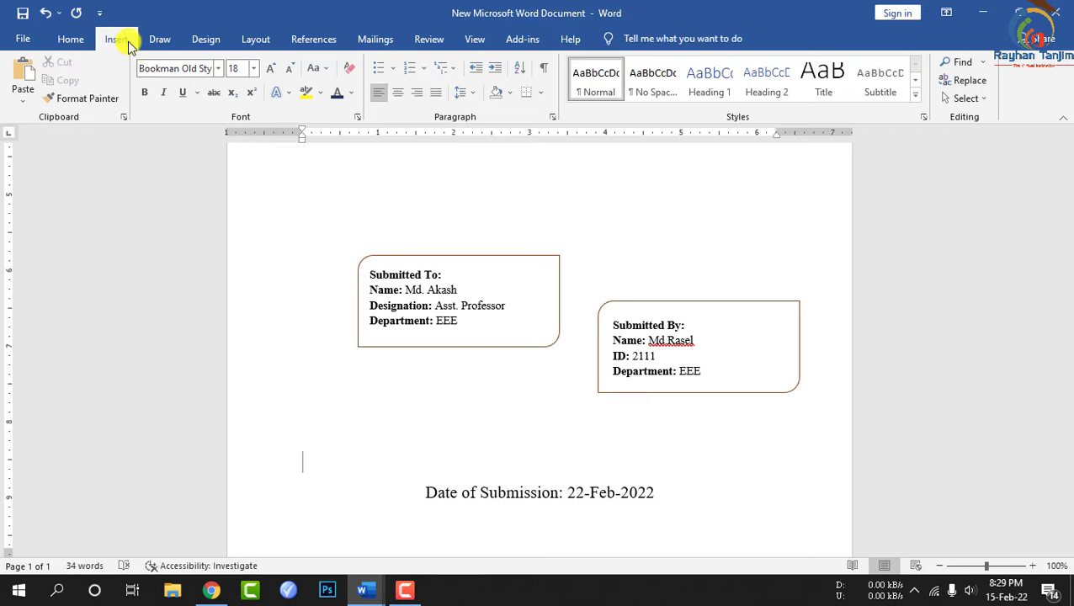
# Draw a thick black horizontal line above the submission date and nudge it right to centre it
pyautogui.click(127, 41)
pyautogui.click(211, 63)
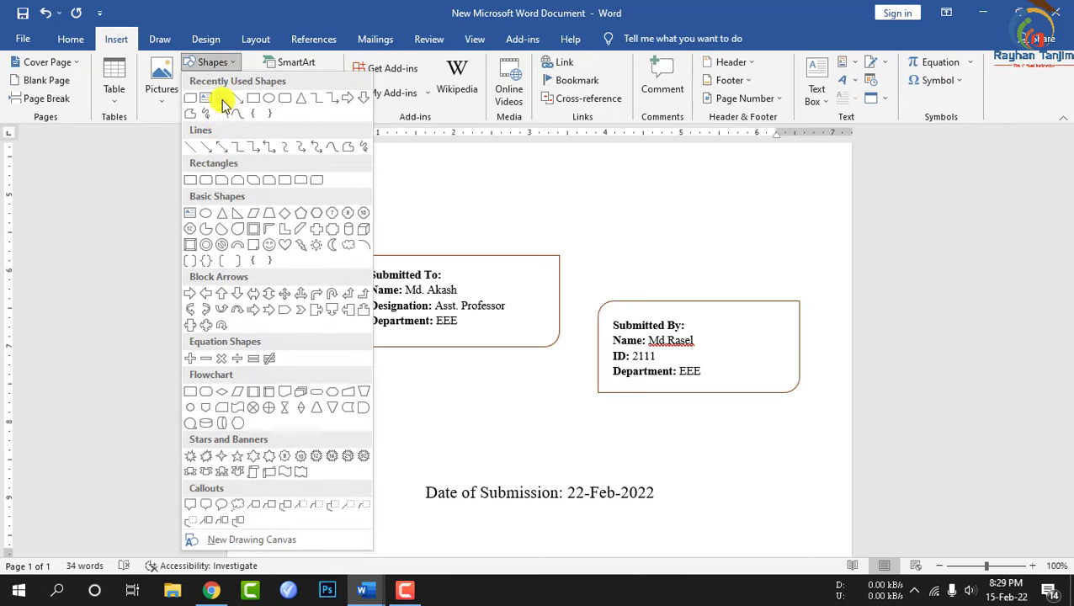
pyautogui.click(224, 99)
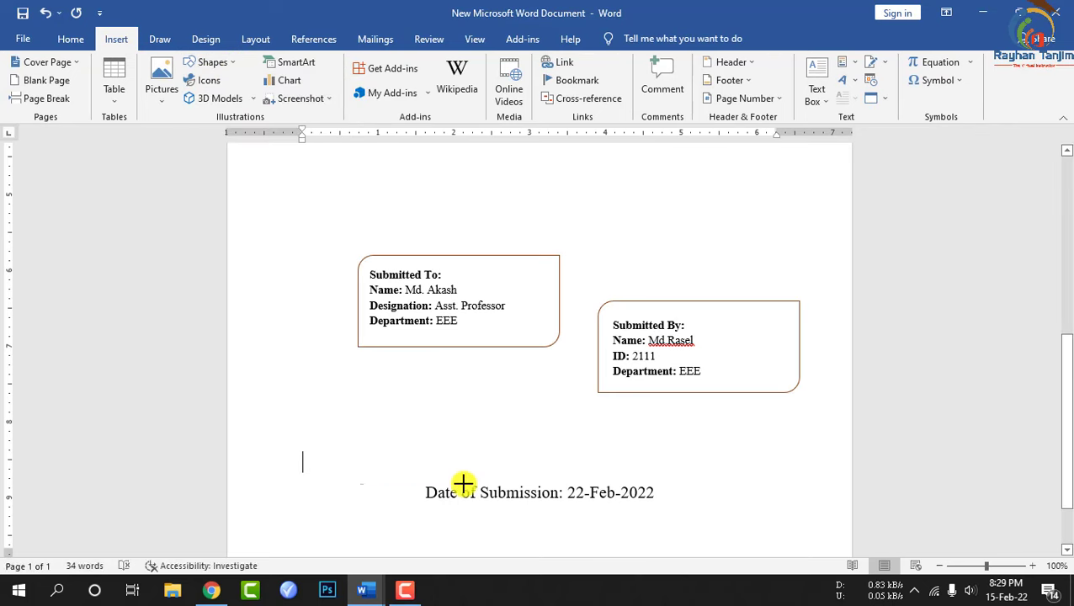
pyautogui.moveTo(360, 483); pyautogui.dragTo(740, 483)
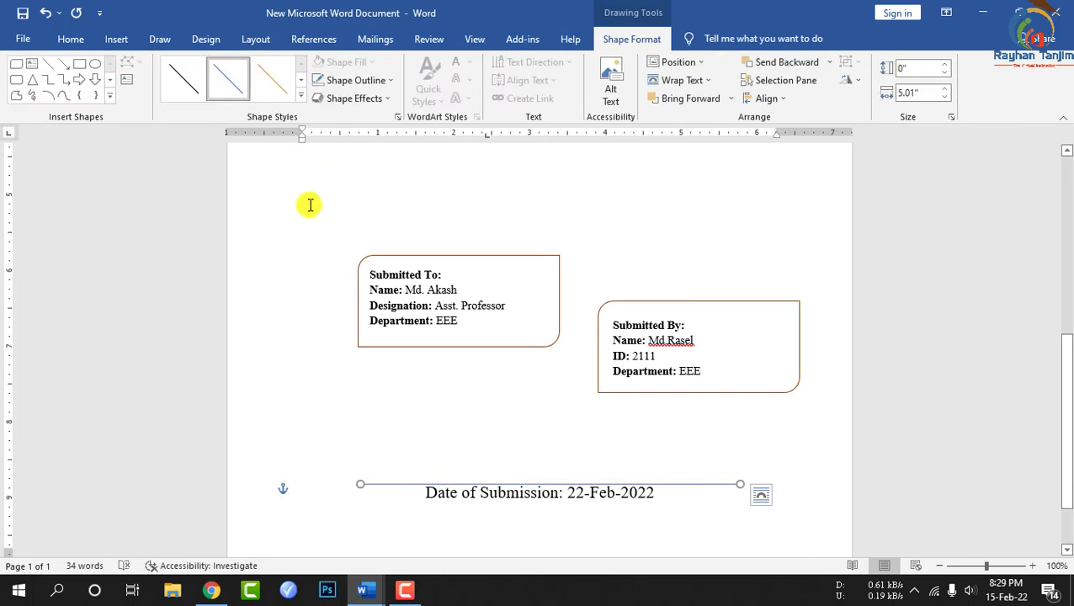
pyautogui.click(301, 98)
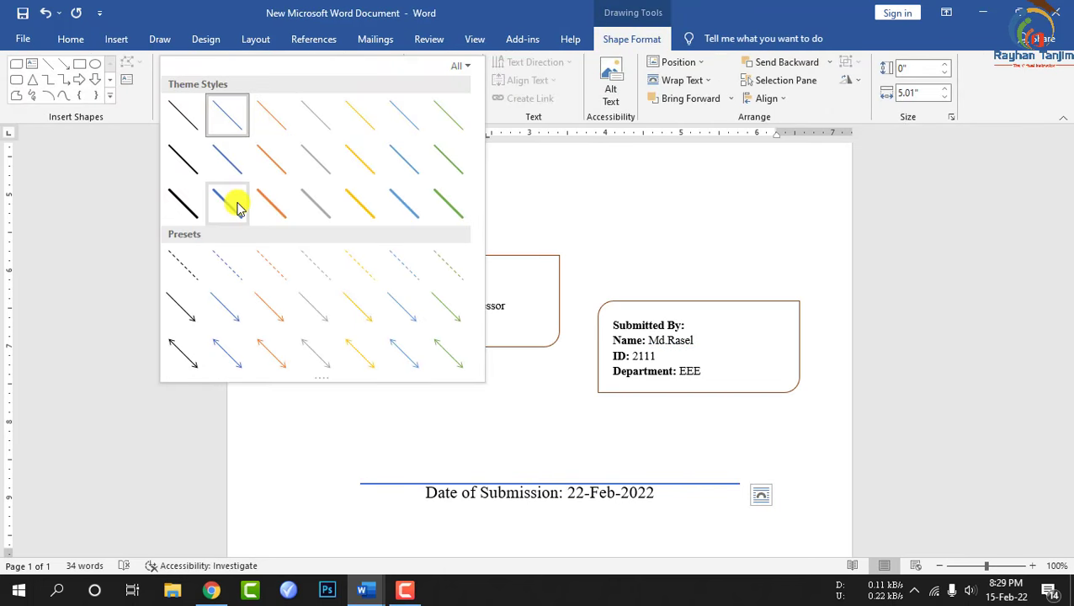
pyautogui.click(183, 203)
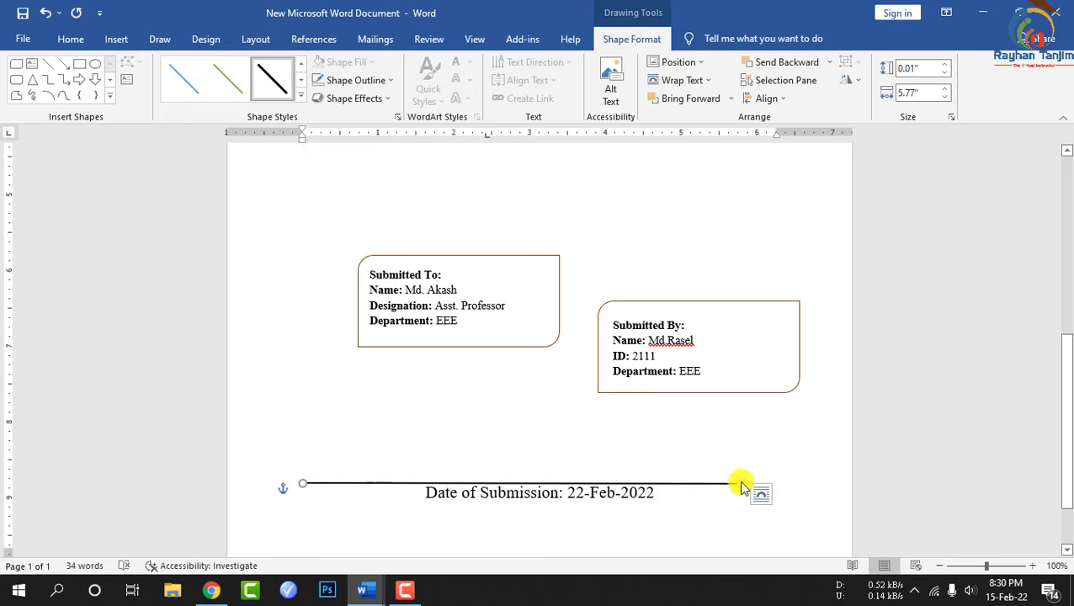
pyautogui.moveTo(718, 484)
pyautogui.mouseDown()
pyautogui.moveTo(752, 484)
pyautogui.moveTo(741, 483)
pyautogui.mouseUp()
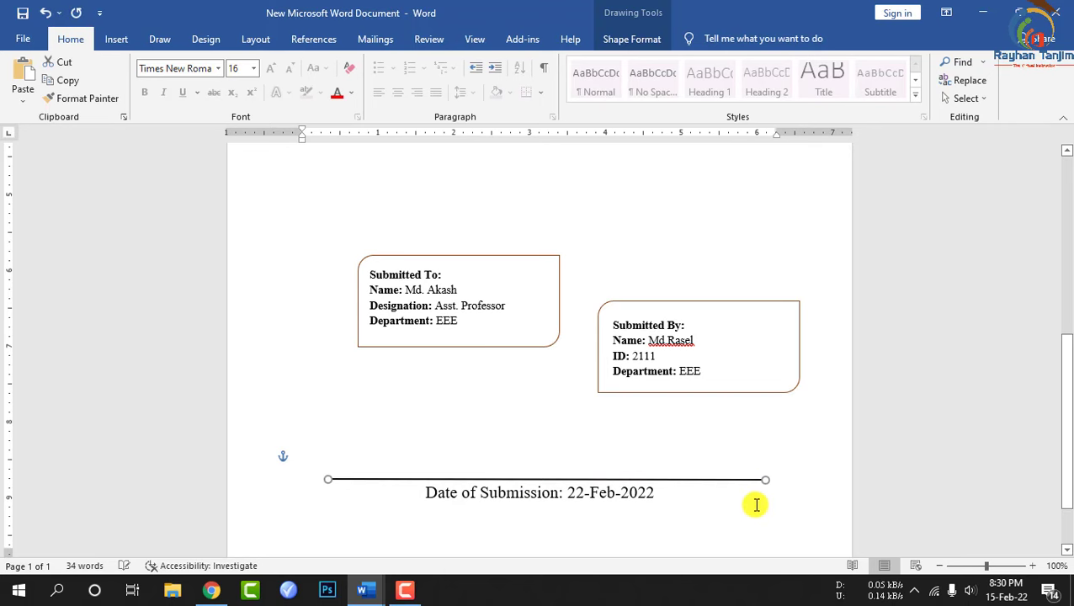
# In Page Borders from the Design tab, choose the Box setting with a thick style
pyautogui.click(755, 503)
pyautogui.scroll(3, 751, 424)
pyautogui.scroll(5, 752, 423)
pyautogui.scroll(2, 752, 425)
pyautogui.scroll(-4, 751, 424)
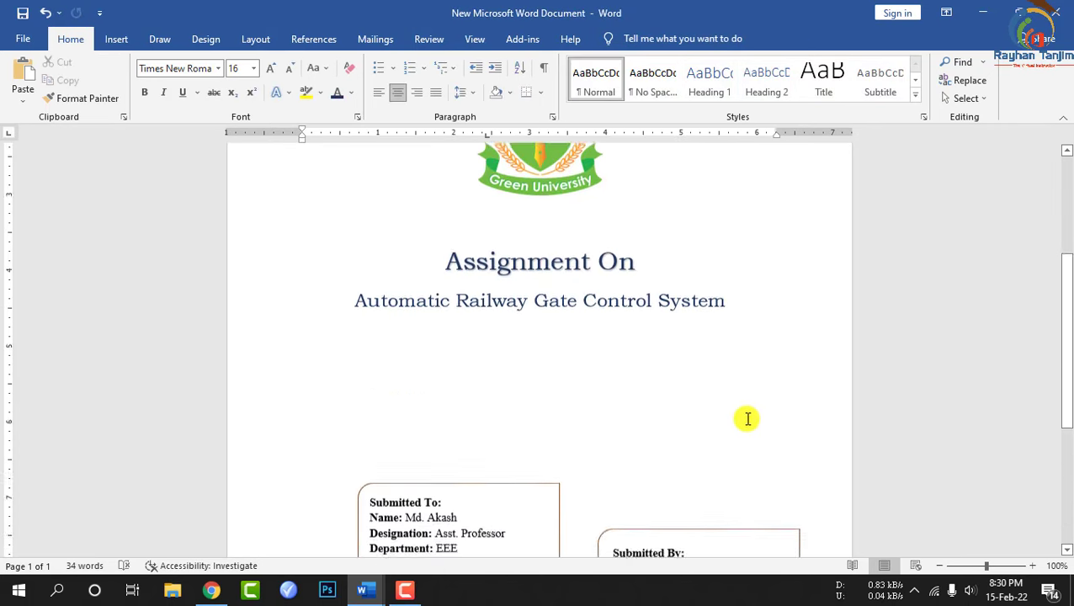
pyautogui.scroll(-6, 749, 419)
pyautogui.scroll(7, 636, 331)
pyautogui.scroll(3, 605, 326)
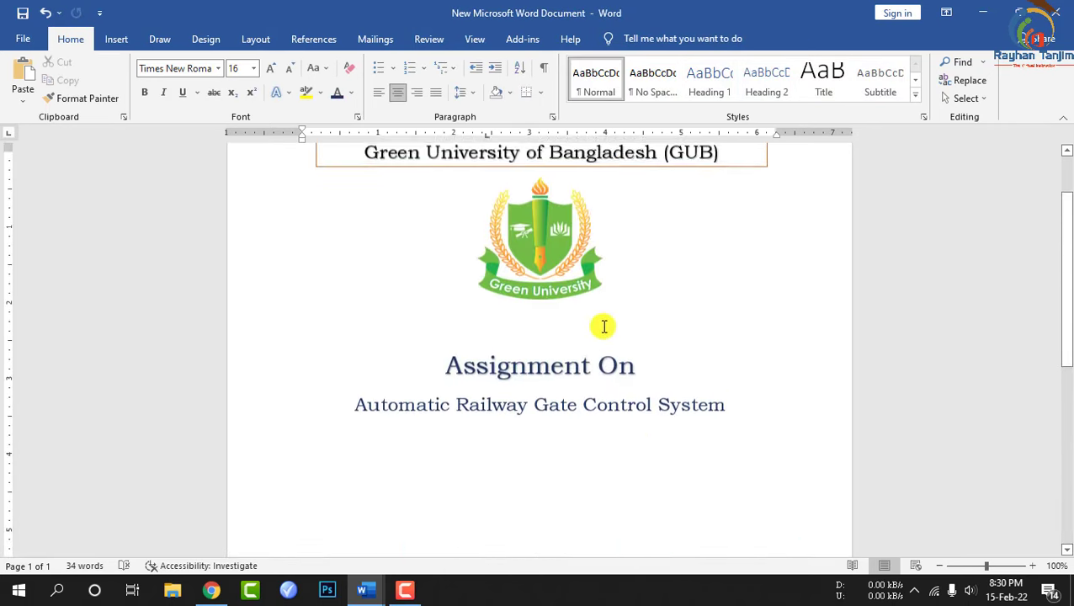
pyautogui.click(266, 37)
pyautogui.click(209, 42)
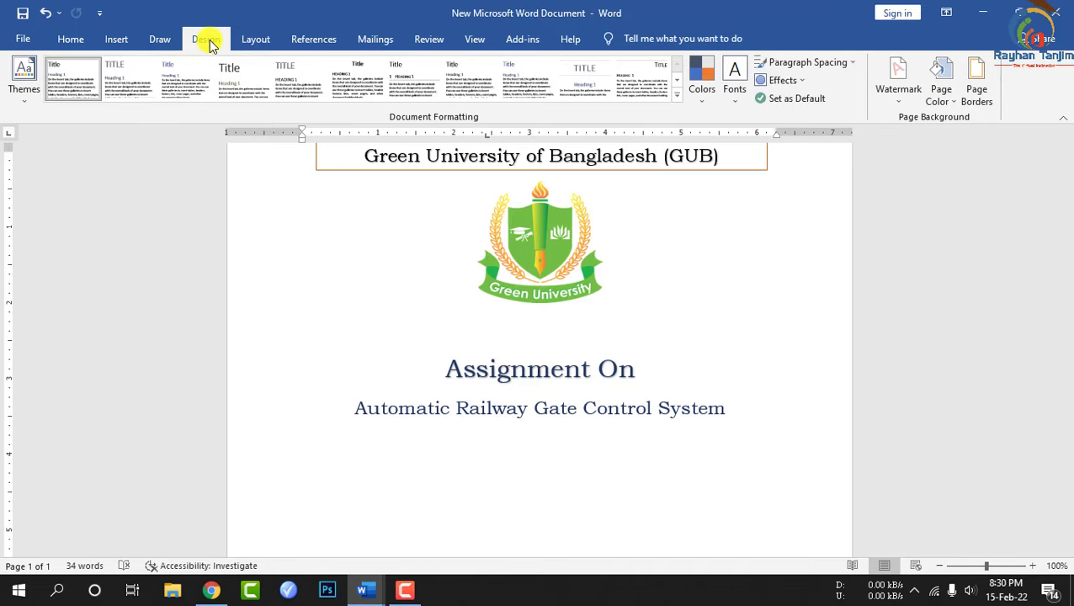
pyautogui.click(975, 91)
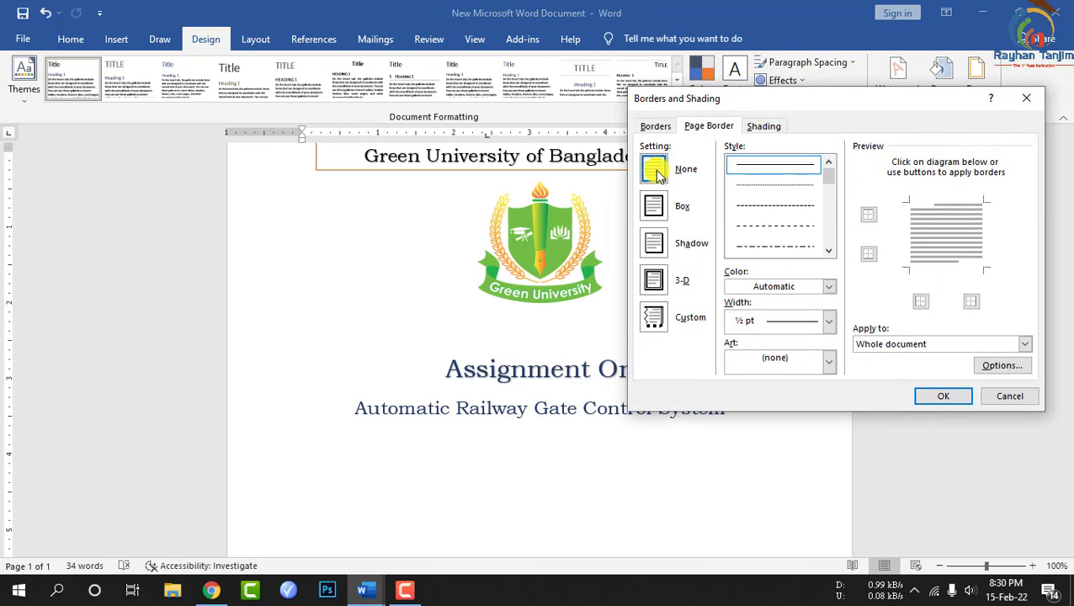
pyautogui.moveTo(829, 173)
pyautogui.mouseDown()
pyautogui.moveTo(834, 245)
pyautogui.moveTo(834, 235)
pyautogui.mouseUp()
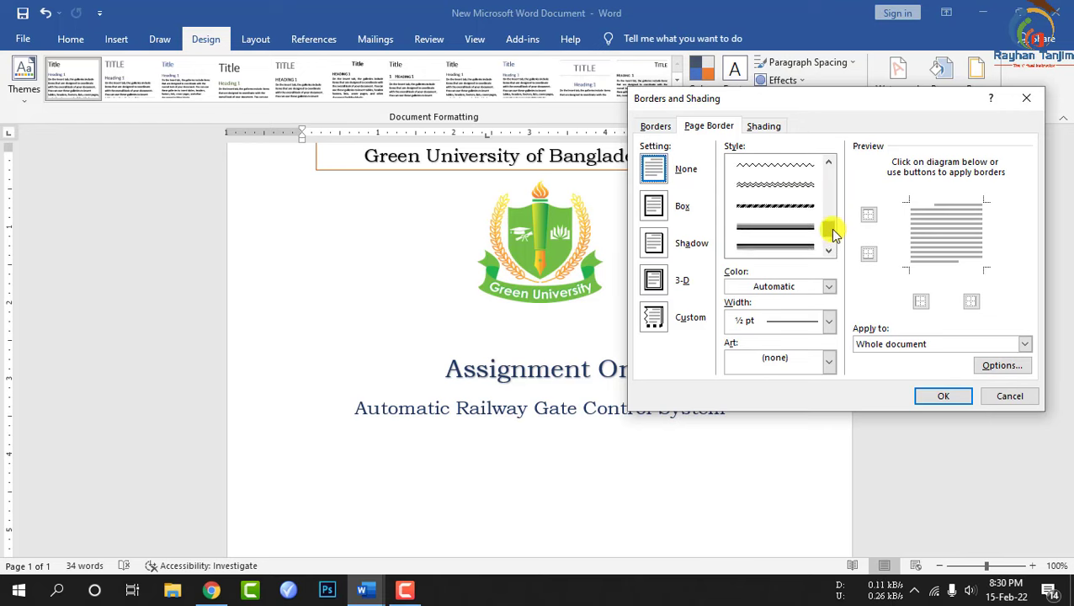
pyautogui.click(780, 206)
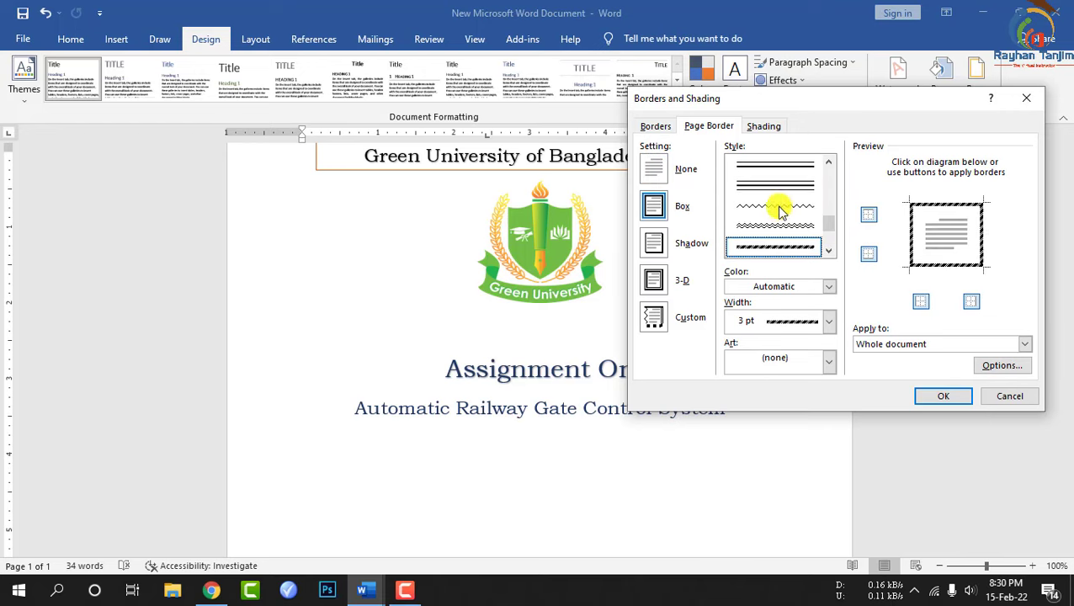
# Pick the yellow stars from the Art list and apply the border to the page
pyautogui.click(830, 360)
pyautogui.scroll(-2, 808, 421)
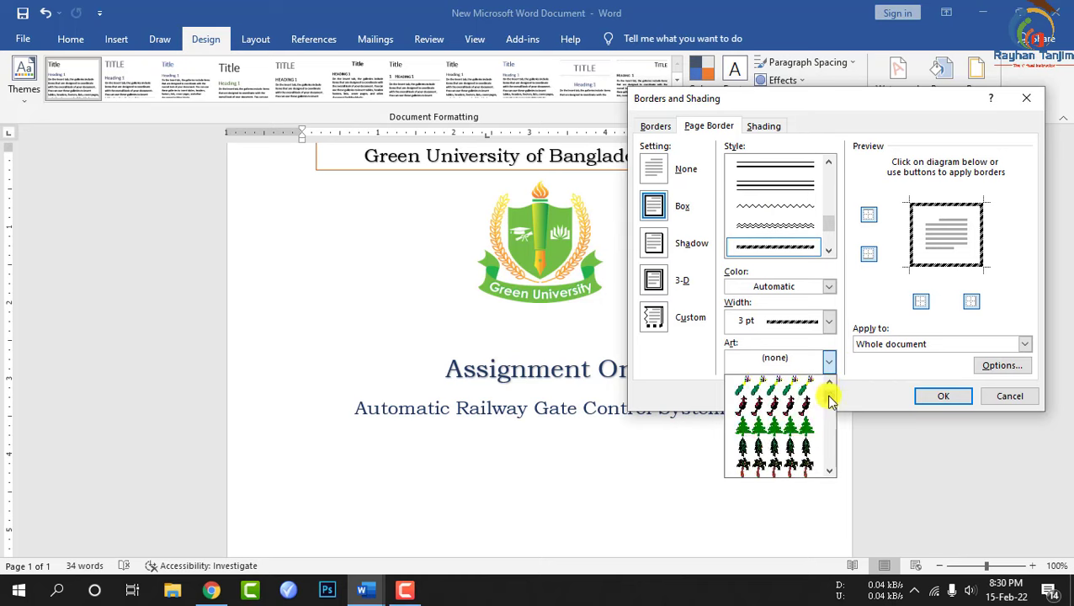
pyautogui.moveTo(830, 400); pyautogui.dragTo(840, 383)
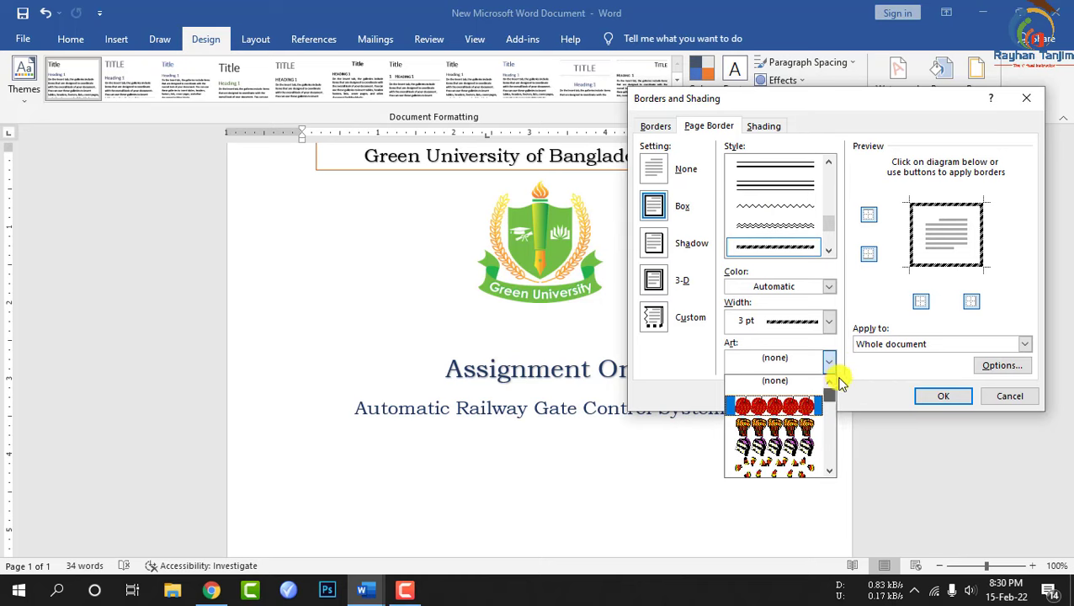
pyautogui.scroll(-2, 835, 408)
pyautogui.scroll(-2, 835, 408)
pyautogui.scroll(-2, 834, 407)
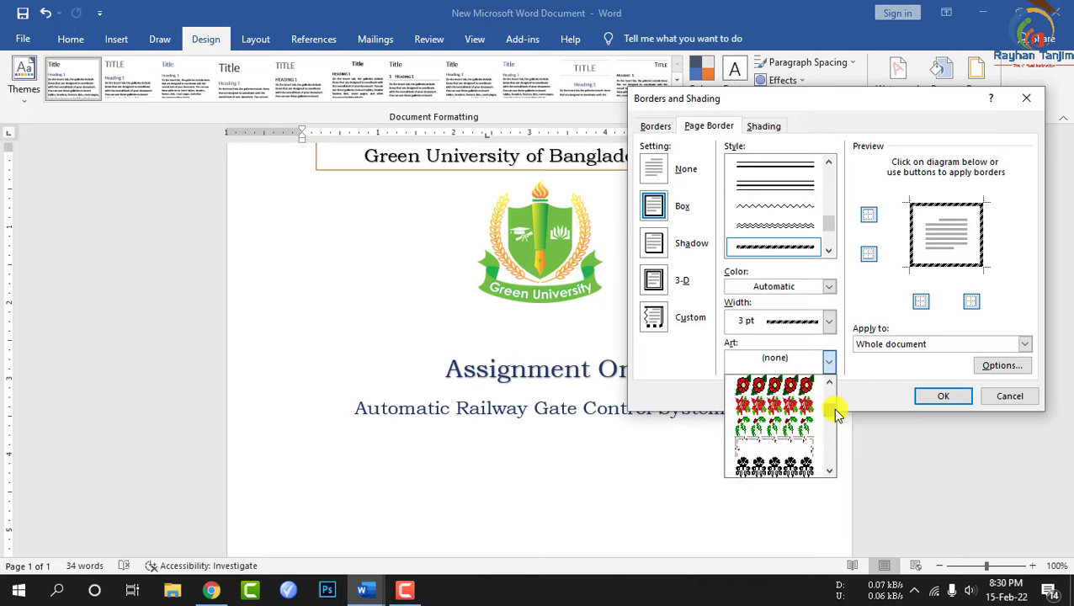
pyautogui.scroll(-2, 836, 412)
pyautogui.scroll(-2, 835, 411)
pyautogui.scroll(-2, 835, 413)
pyautogui.scroll(-2, 835, 412)
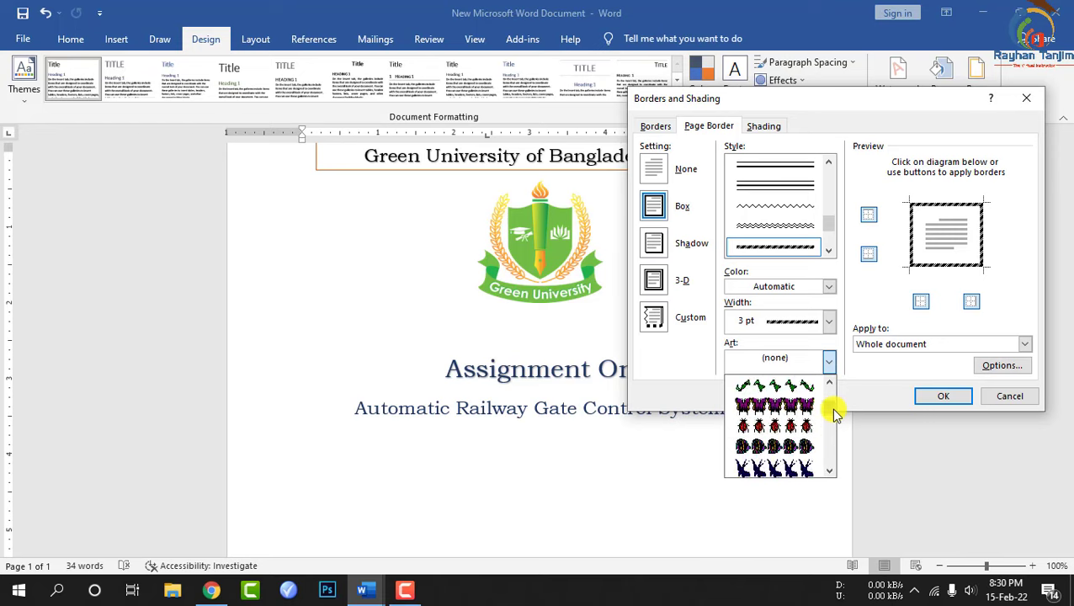
pyautogui.scroll(-2, 835, 412)
pyautogui.scroll(-2, 835, 413)
pyautogui.scroll(-2, 834, 413)
pyautogui.scroll(-2, 835, 413)
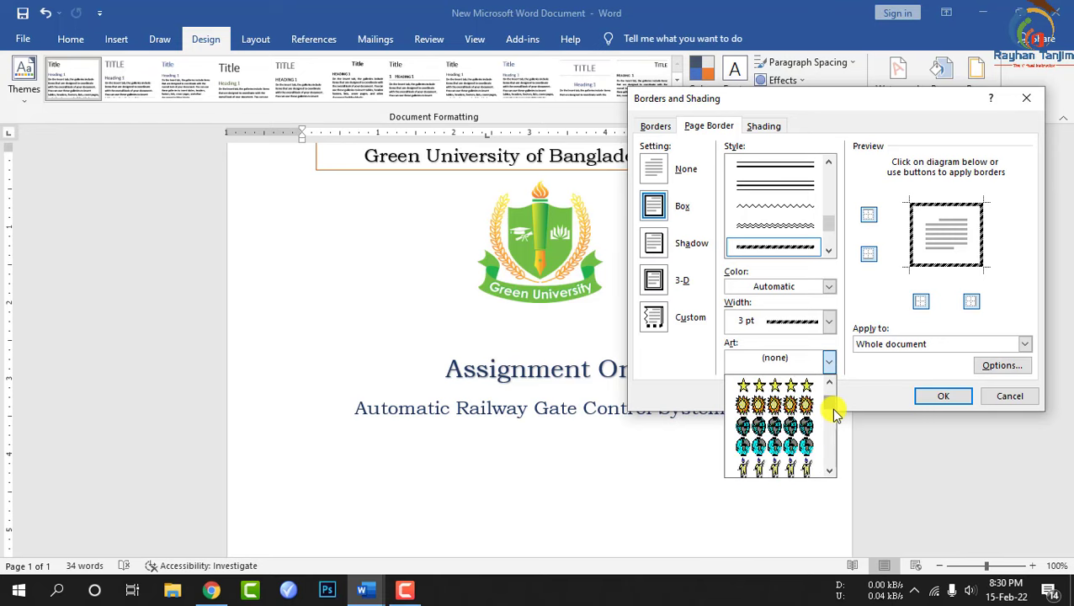
pyautogui.click(791, 385)
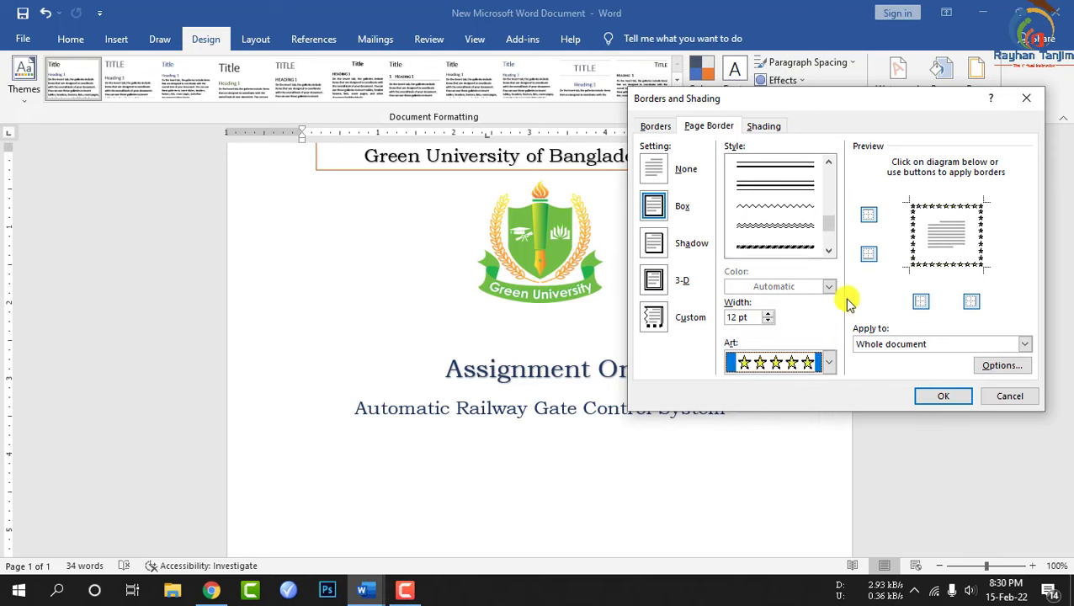
pyautogui.click(943, 397)
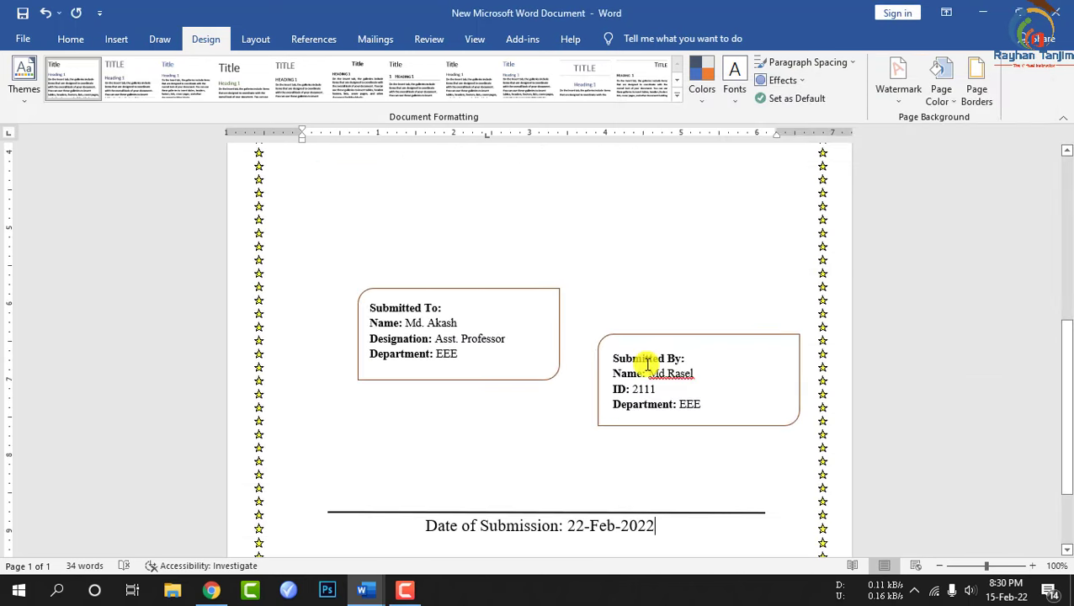
# Scroll over the finished star-bordered page and open the print preview with Ctrl+P
pyautogui.scroll(3, 638, 364)
pyautogui.scroll(-3, 624, 202)
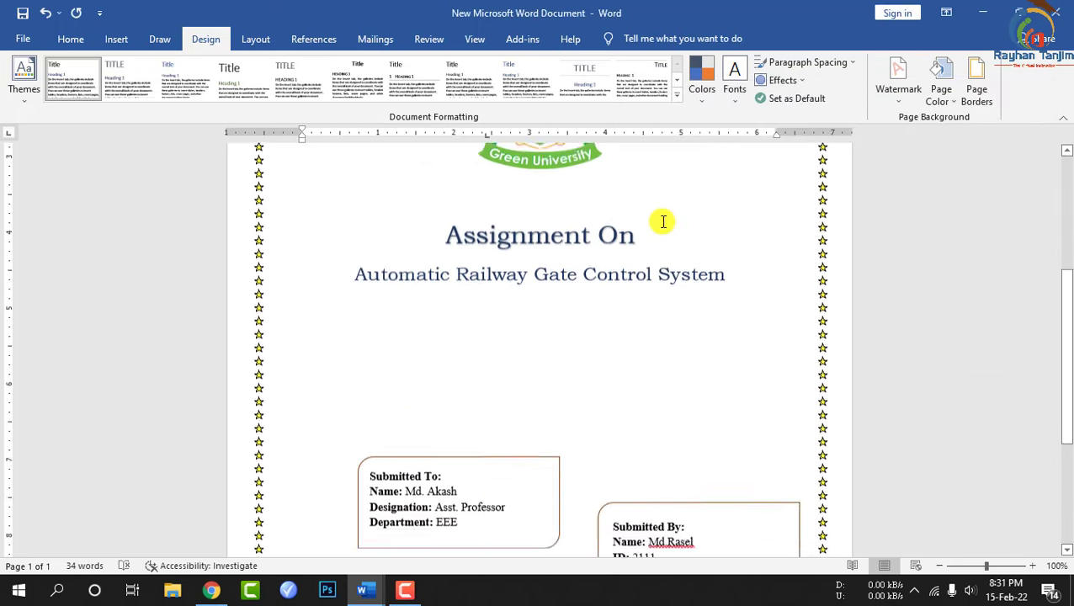
pyautogui.scroll(-3, 640, 220)
pyautogui.scroll(10, 712, 412)
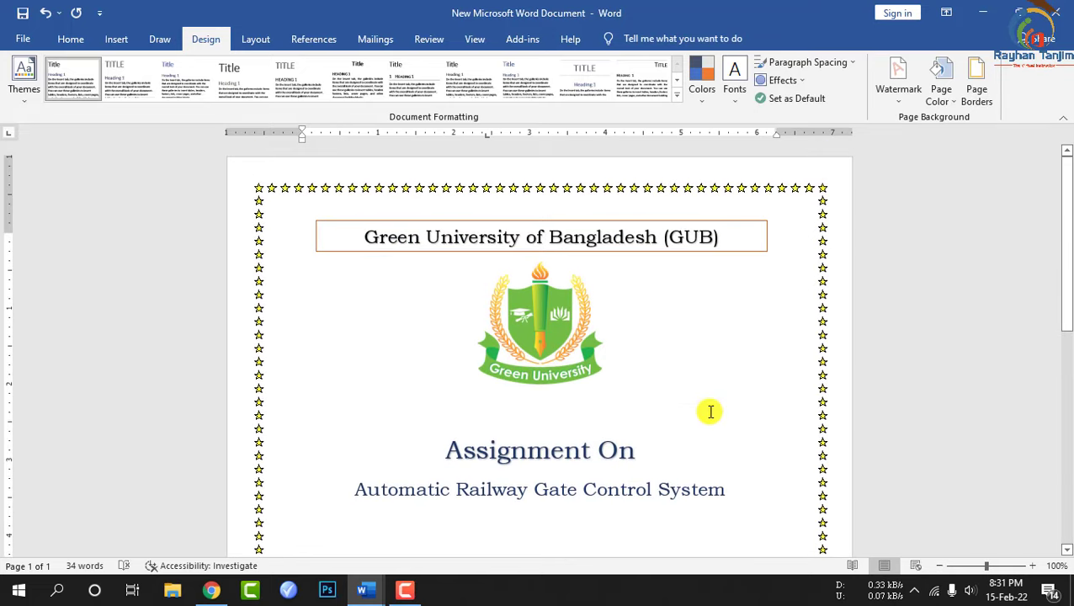
pyautogui.hotkey('ctrl', 'p')
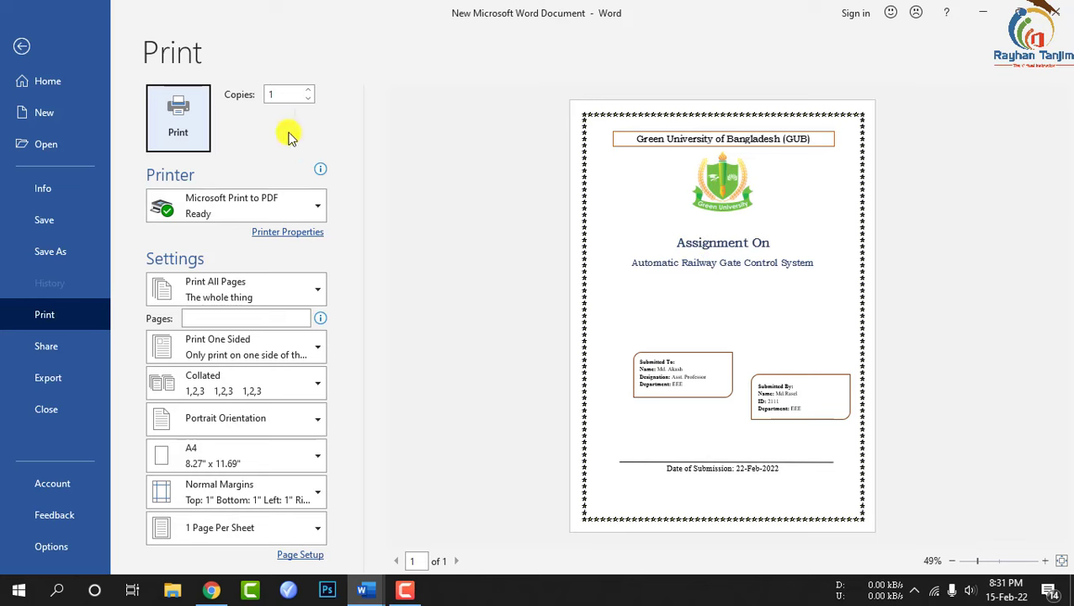
# Back in the document, drag the Submitted To rounded box toward the left star border
pyautogui.click(48, 61)
pyautogui.scroll(-10, 487, 426)
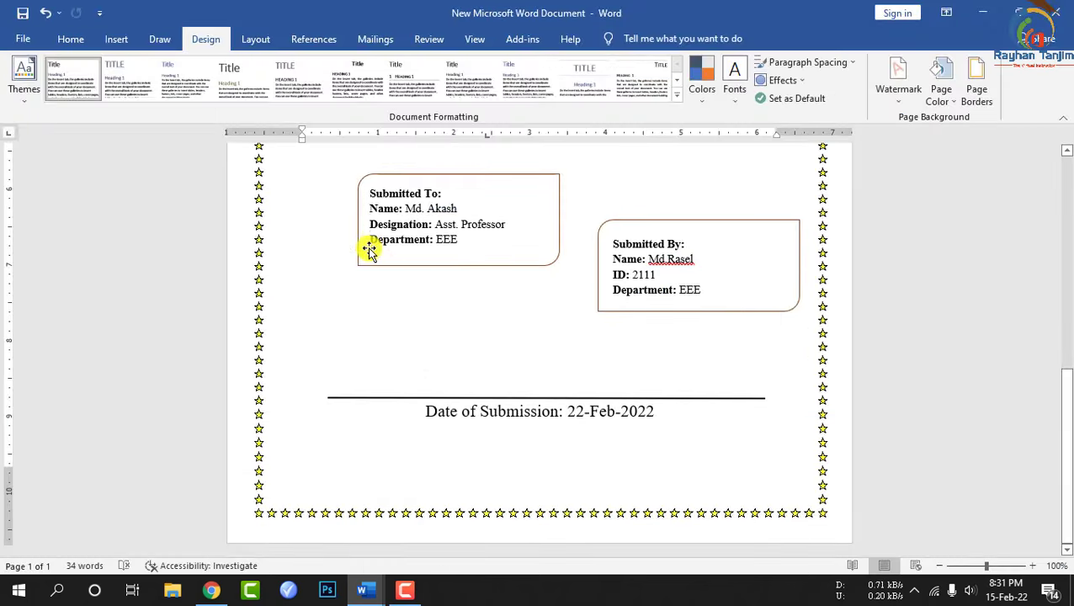
pyautogui.moveTo(367, 248); pyautogui.dragTo(320, 263)
pyautogui.click(403, 247)
pyautogui.moveTo(403, 248)
pyautogui.mouseDown()
pyautogui.moveTo(347, 249)
pyautogui.moveTo(326, 264)
pyautogui.mouseUp()
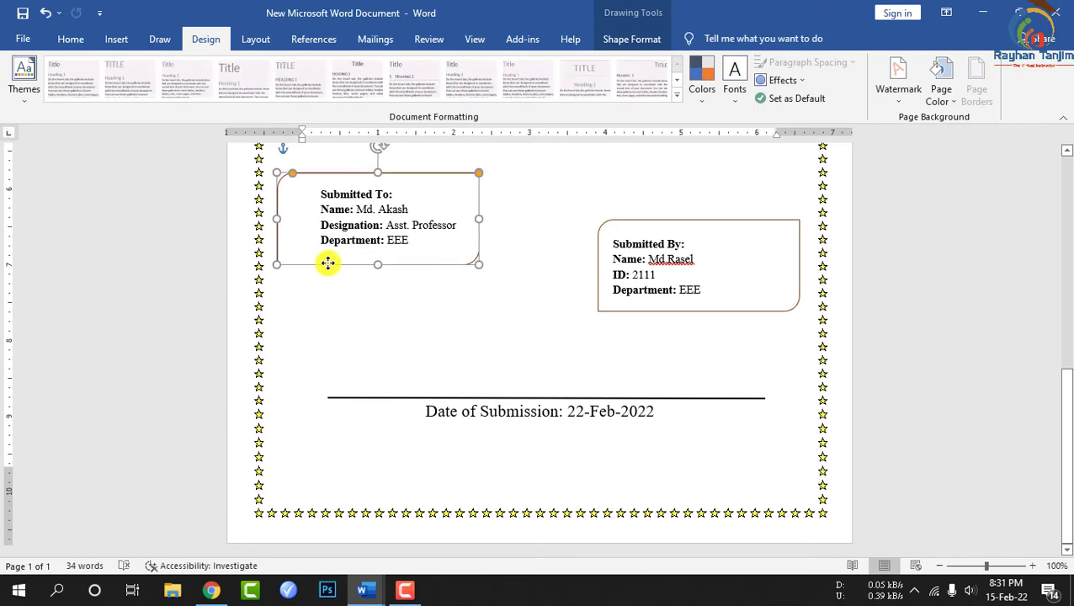
# Shift the Submitted To text box left to match its frame and preview the print again
pyautogui.click(376, 244)
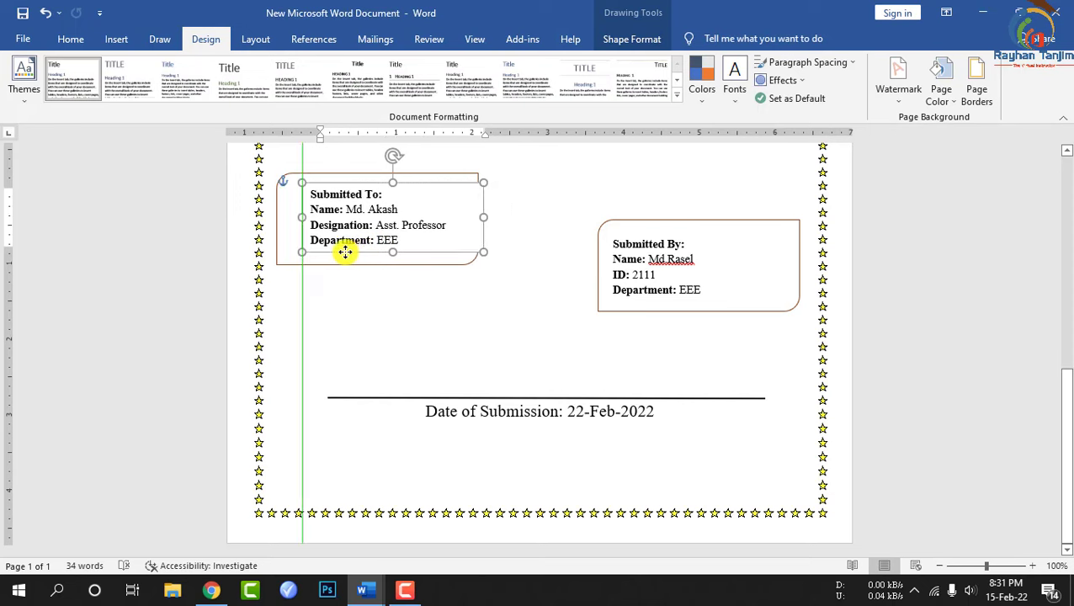
pyautogui.moveTo(366, 255); pyautogui.dragTo(339, 254)
pyautogui.click(555, 292)
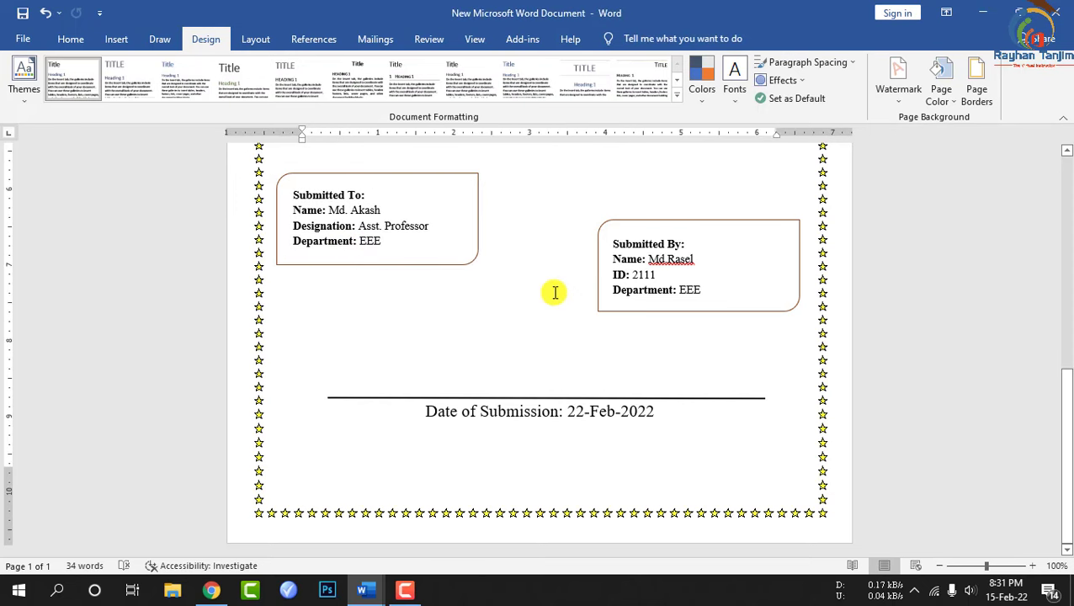
pyautogui.hotkey('ctrl', 'p')
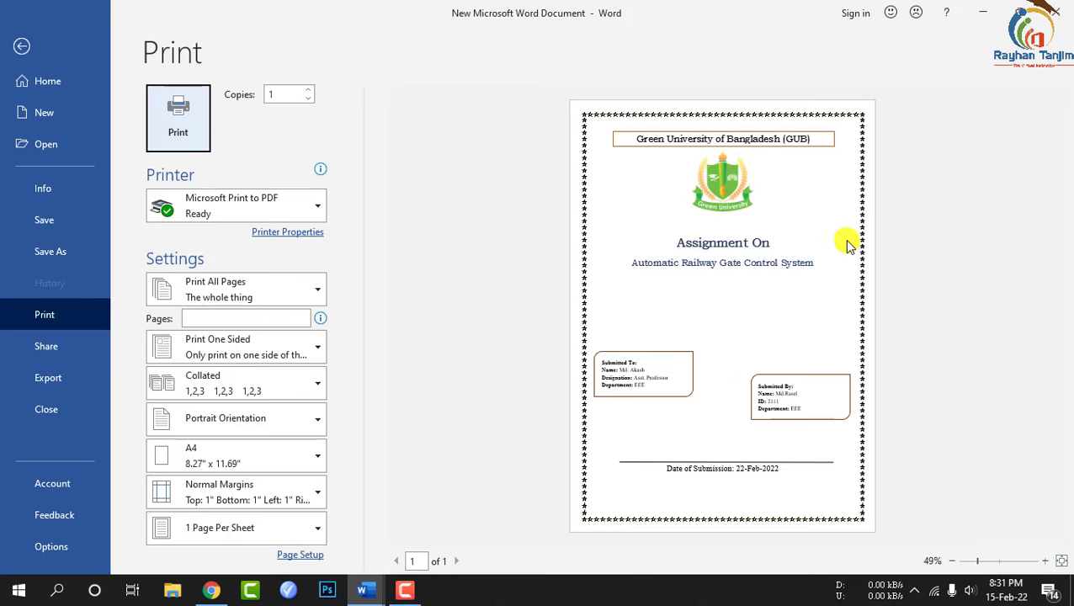
# Scroll the Cover Page document to view its green dotted border and full layout
pyautogui.scroll(-2, 583, 351)
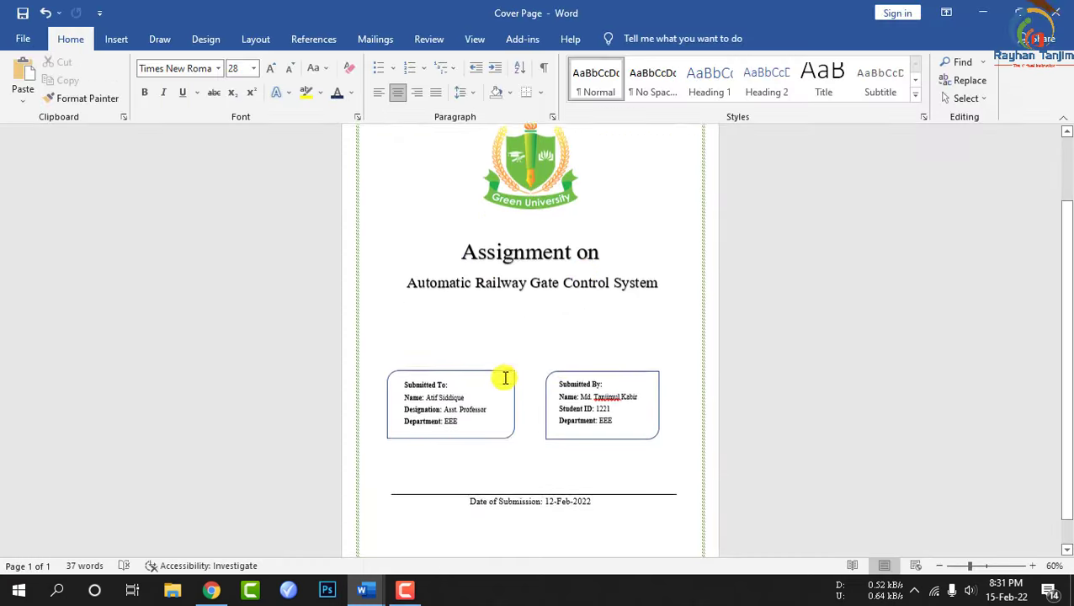
pyautogui.scroll(2, 554, 368)
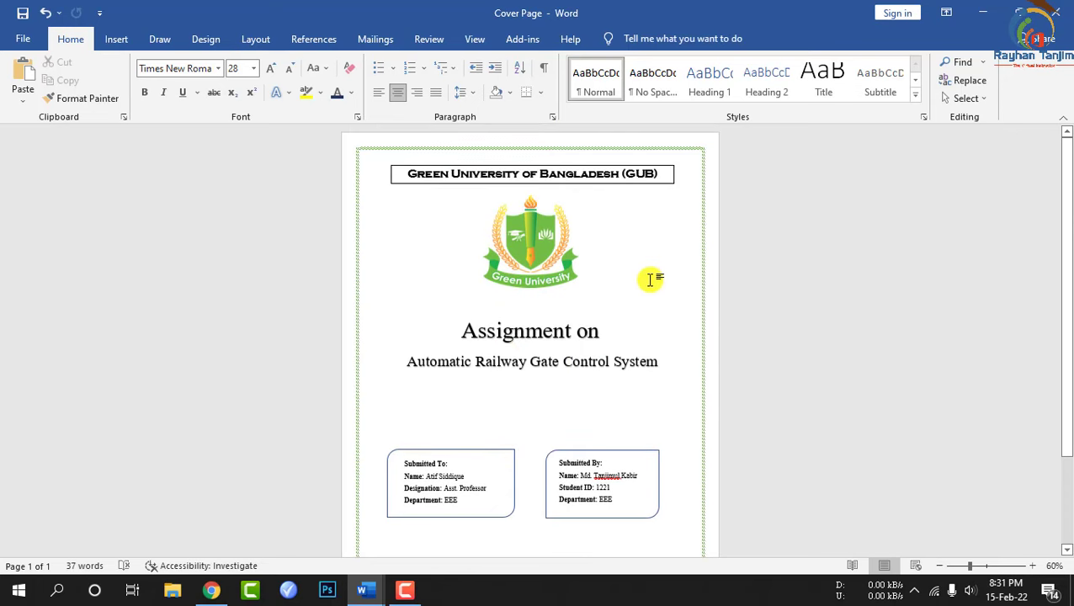